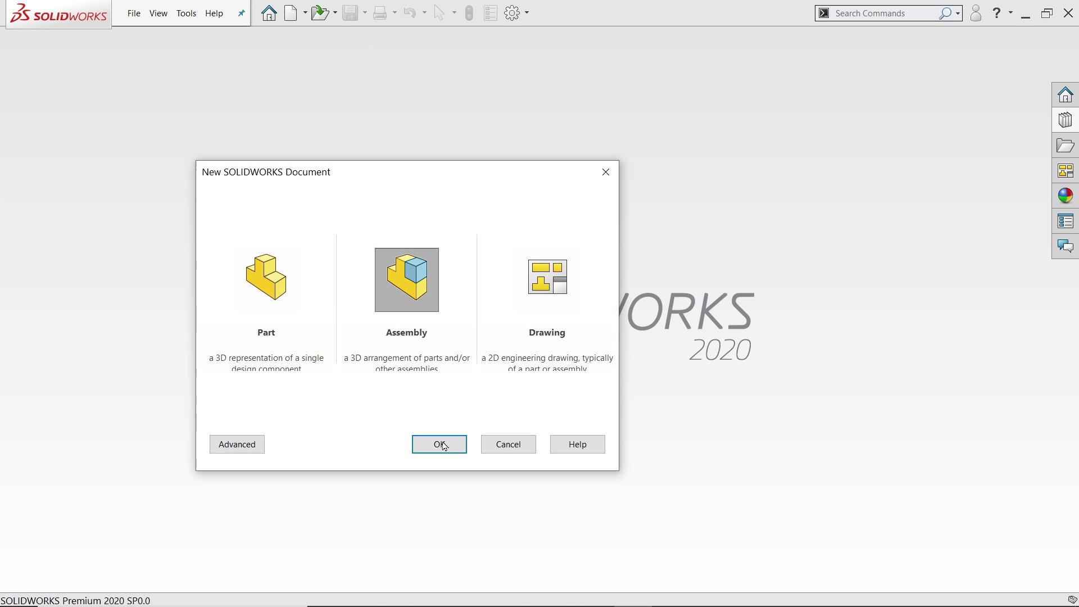
Step: Create a new empty assembly without inserting components, and set its units to IPS
{"action": "left_click", "coordinate": [444, 446]}
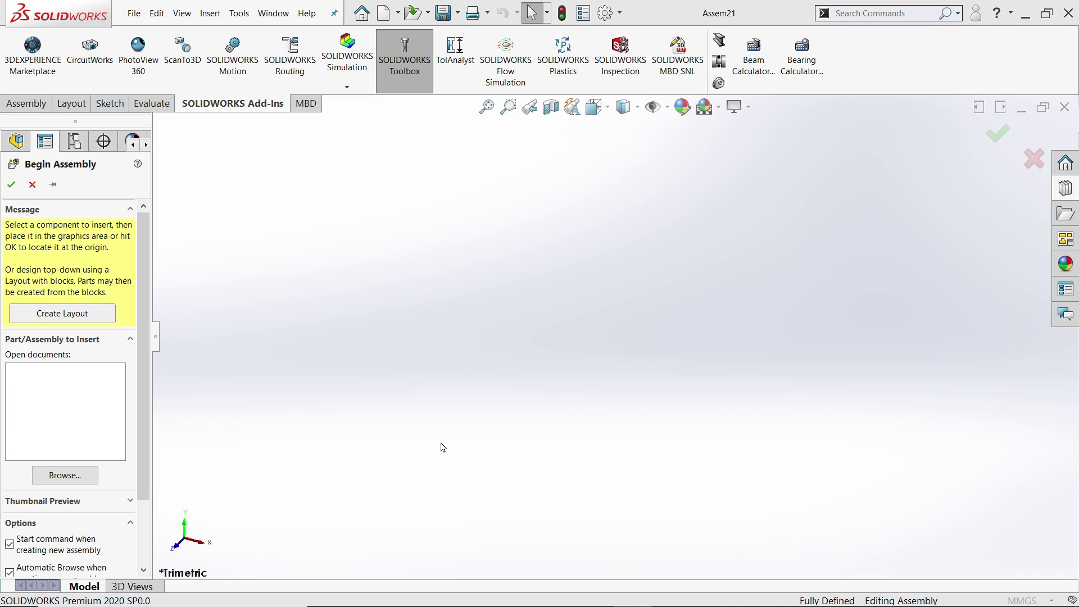
{"action": "left_click", "coordinate": [495, 410]}
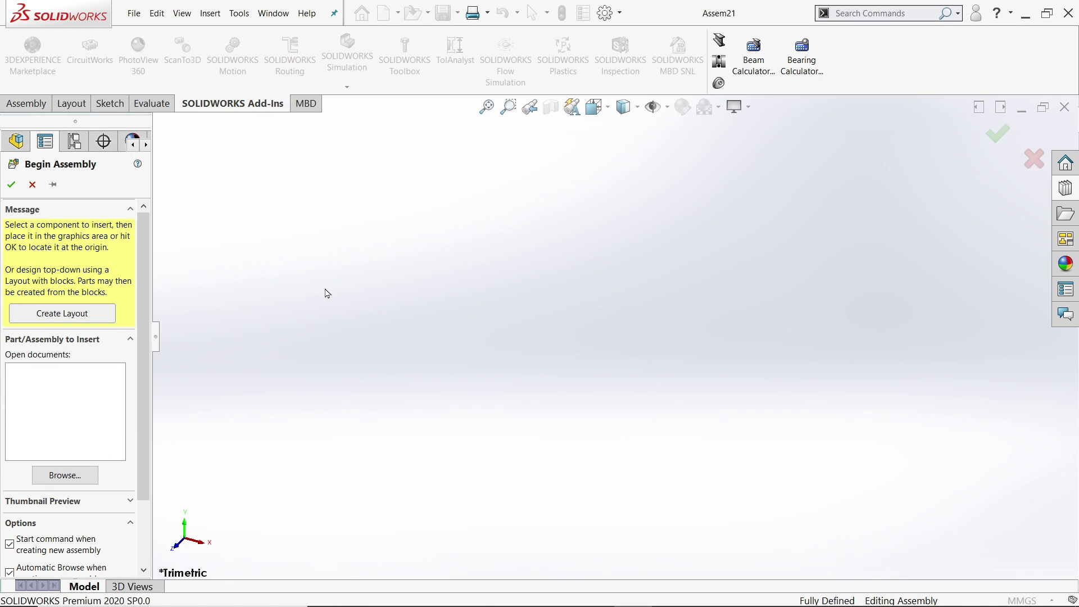
{"action": "left_click", "coordinate": [32, 184]}
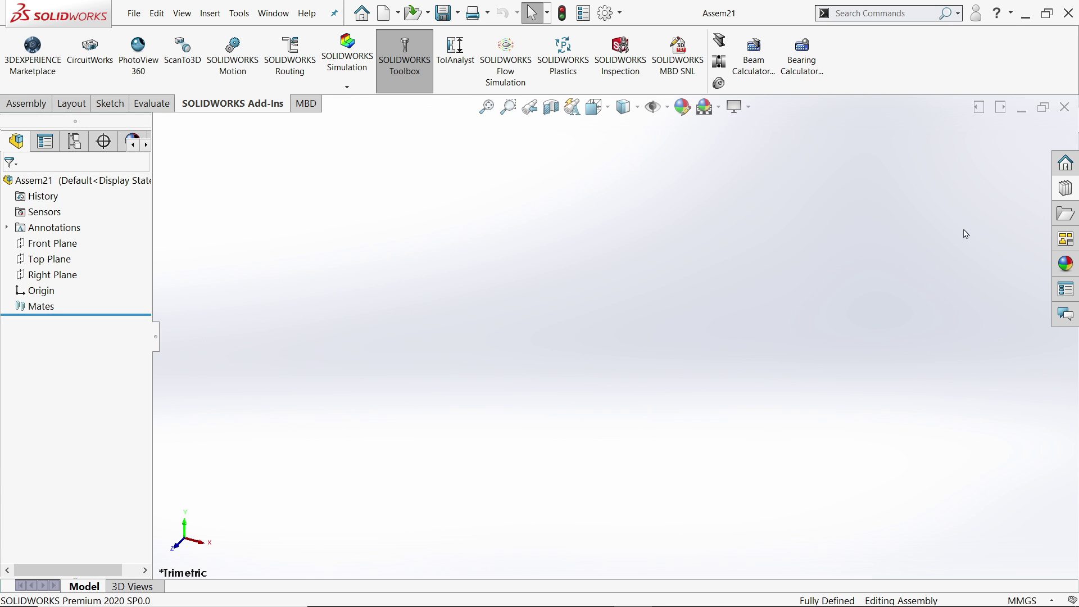
{"action": "left_click", "coordinate": [1006, 600]}
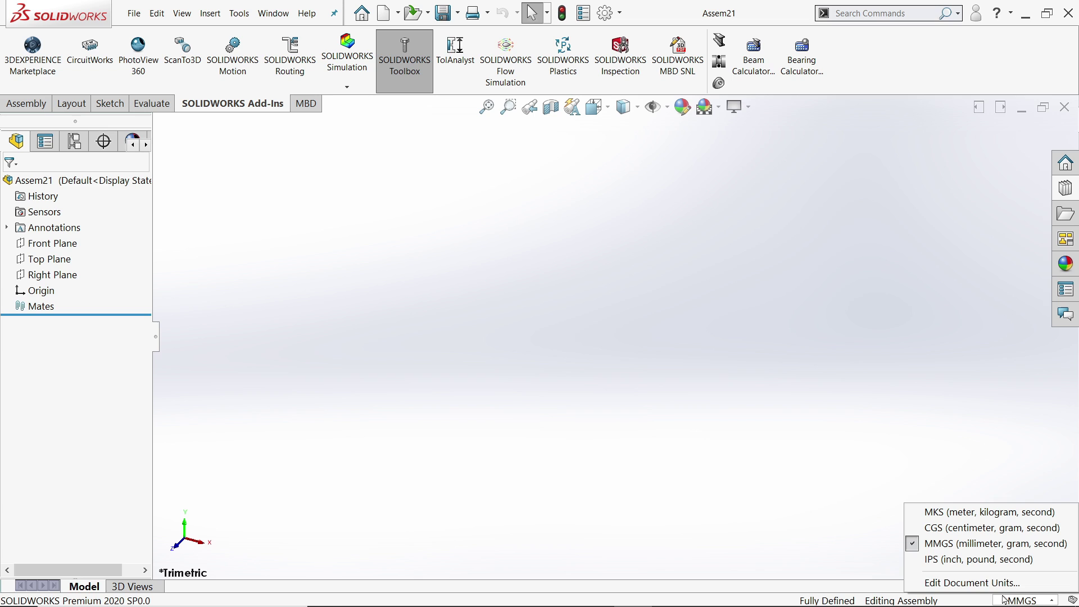
{"action": "left_click", "coordinate": [960, 562]}
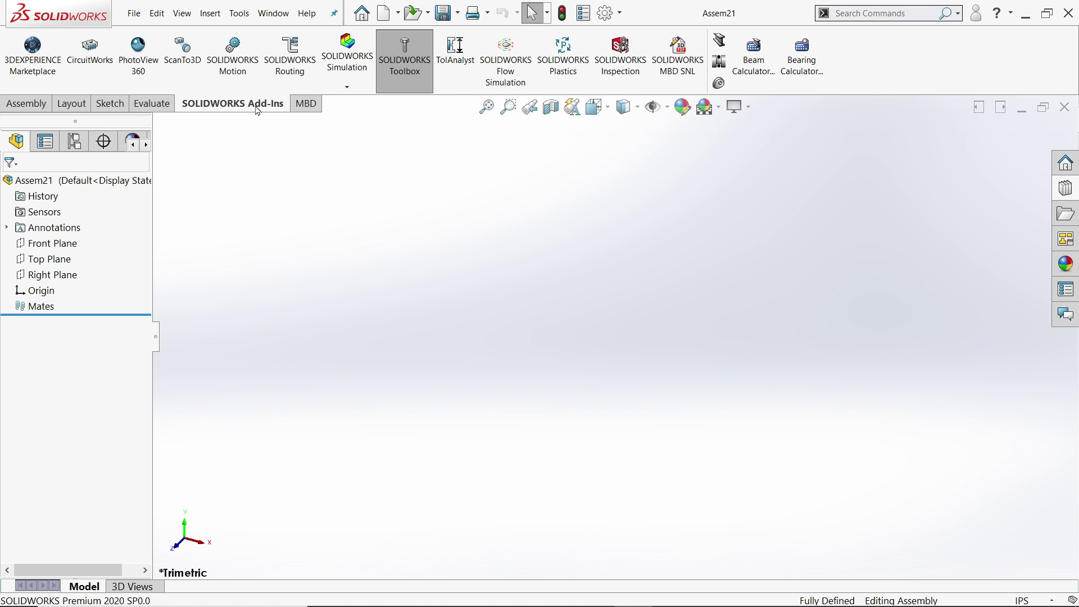
Step: Load the Routing add-in, browse its Electrical, Tubing and User Defined Route tools, then show Piping
{"action": "left_click", "coordinate": [296, 62]}
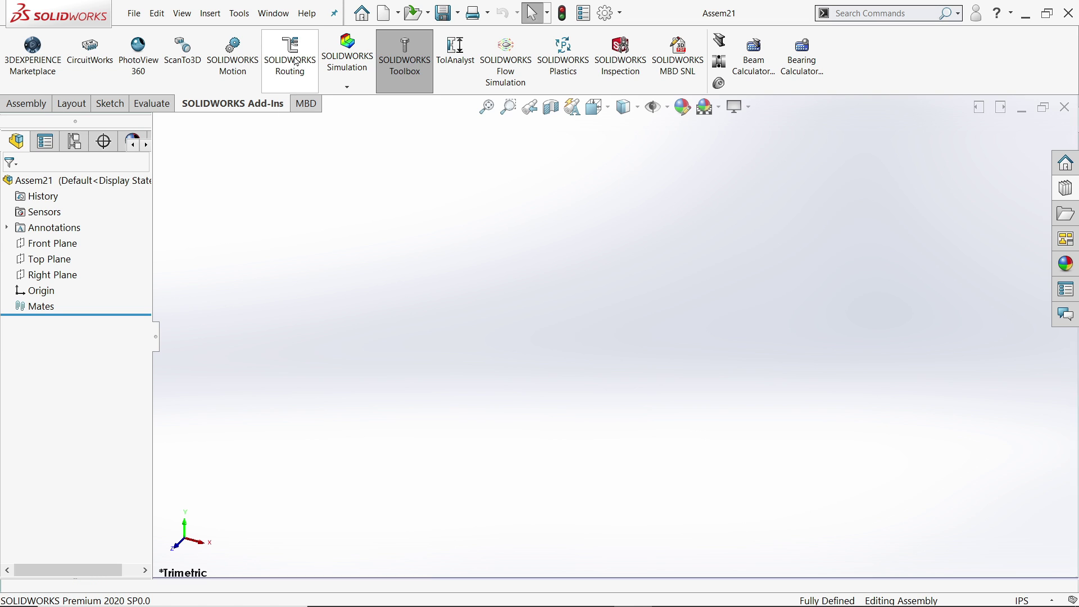
{"action": "left_click", "coordinate": [319, 105]}
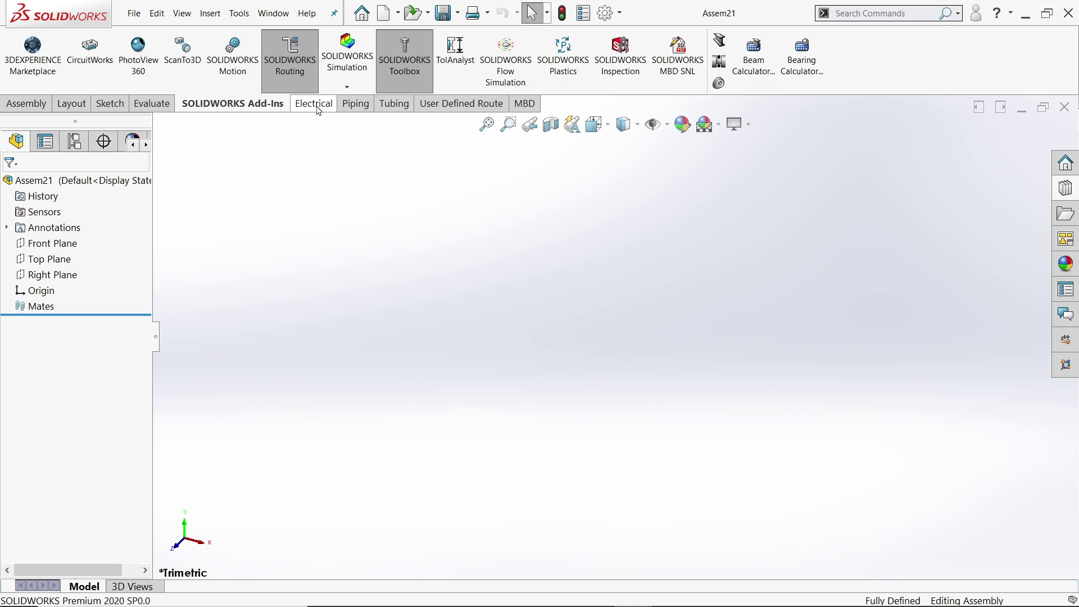
{"action": "left_click", "coordinate": [354, 107]}
{"action": "left_click", "coordinate": [395, 107]}
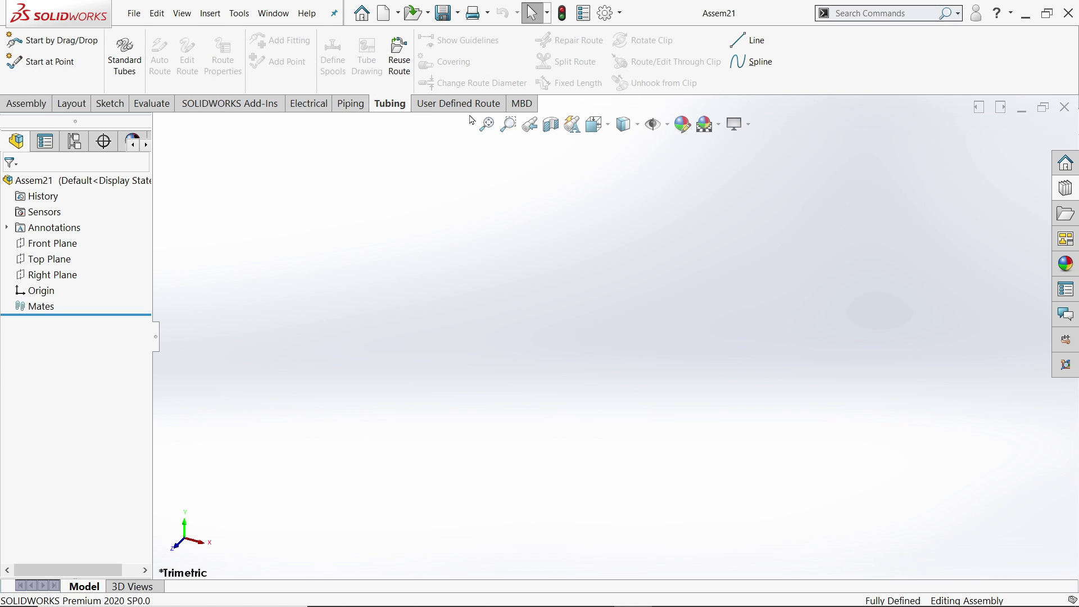
{"action": "left_click", "coordinate": [470, 108]}
{"action": "left_click", "coordinate": [351, 104]}
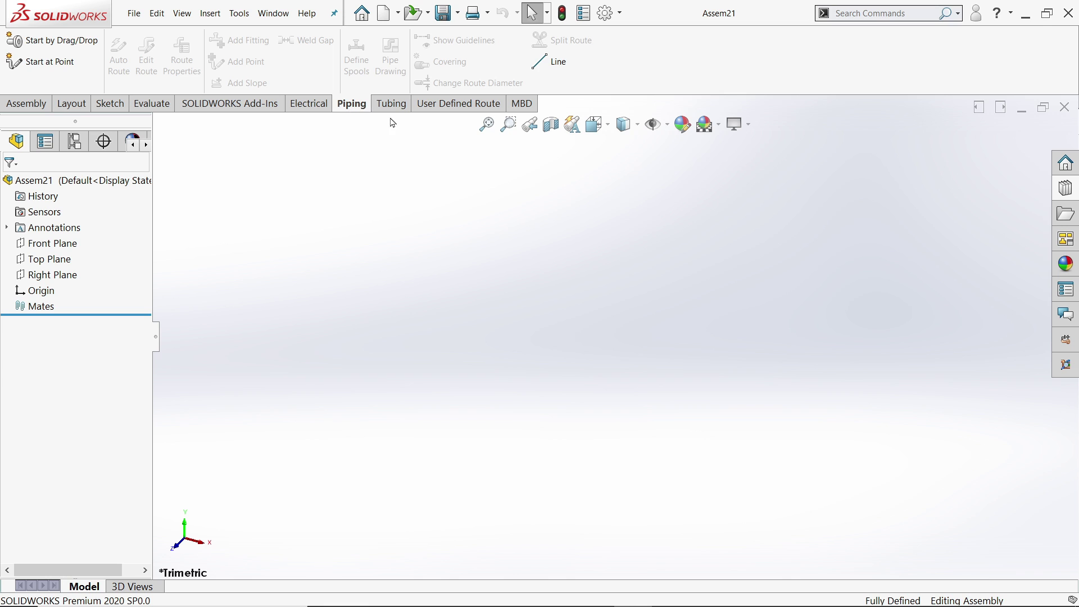
Step: Browse the Design Library to Routing > Piping > Flanges to reach the slip on weld flange
{"action": "left_click", "coordinate": [1066, 188]}
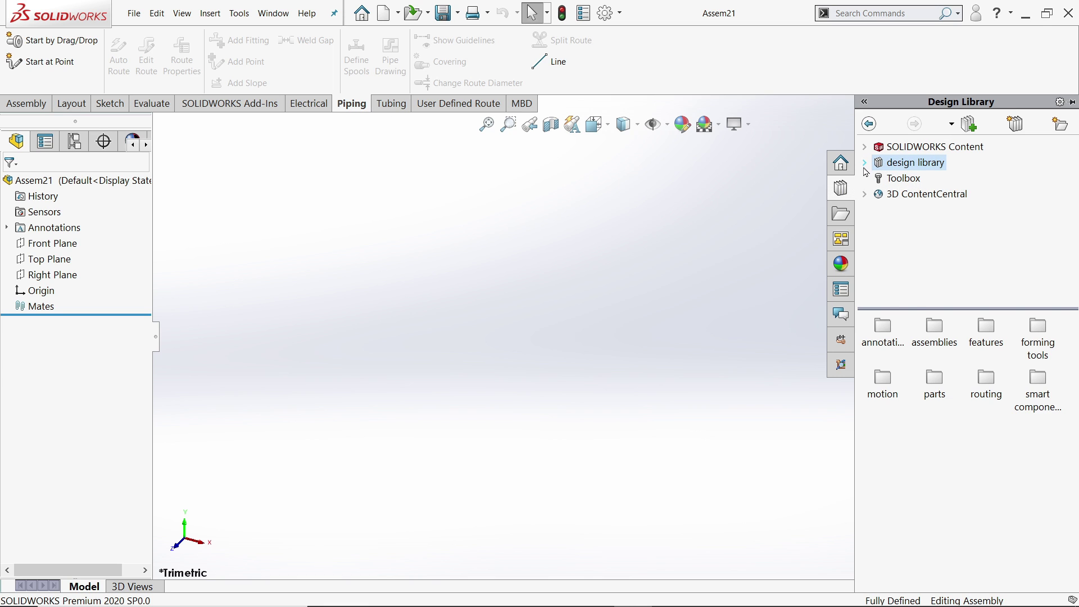
{"action": "left_click", "coordinate": [864, 162]}
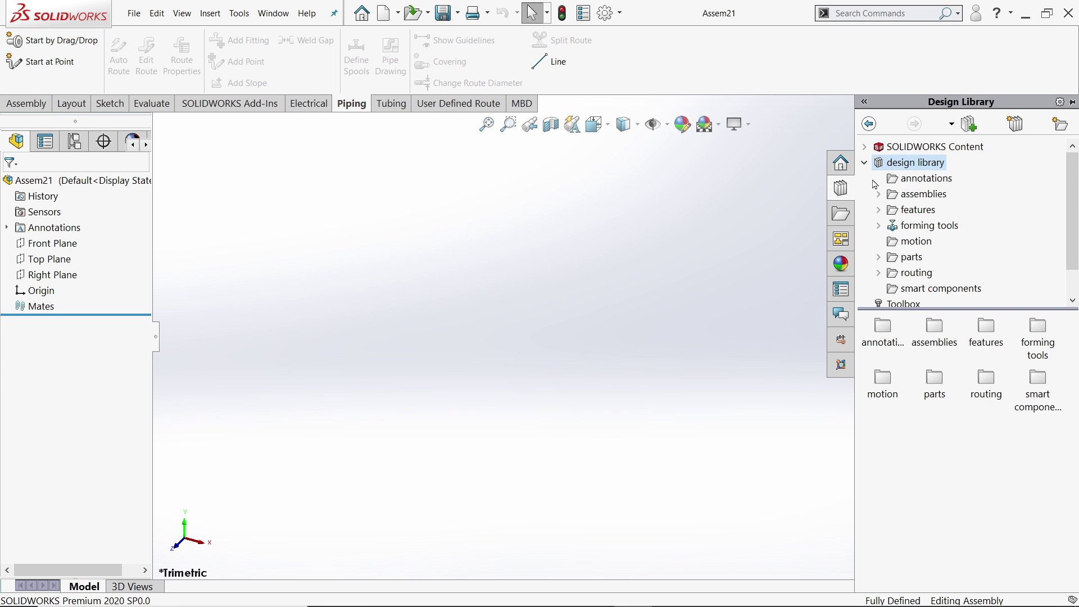
{"action": "left_click", "coordinate": [913, 274]}
{"action": "scroll", "coordinate": [916, 272], "scroll_direction": "down", "scroll_amount": 1}
{"action": "left_click", "coordinate": [879, 241]}
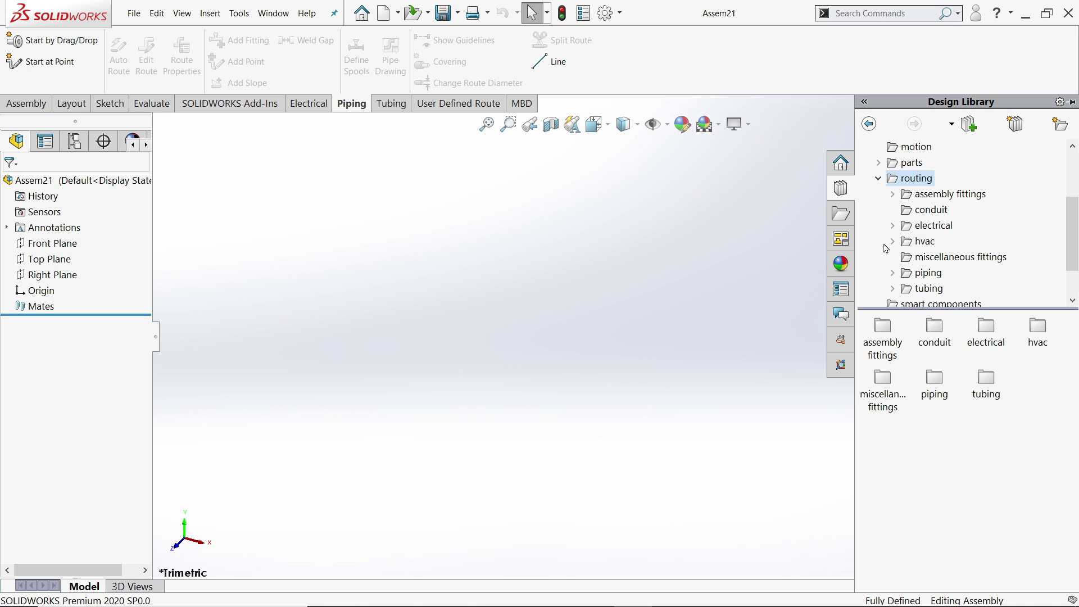
{"action": "scroll", "coordinate": [886, 248], "scroll_direction": "down", "scroll_amount": 1}
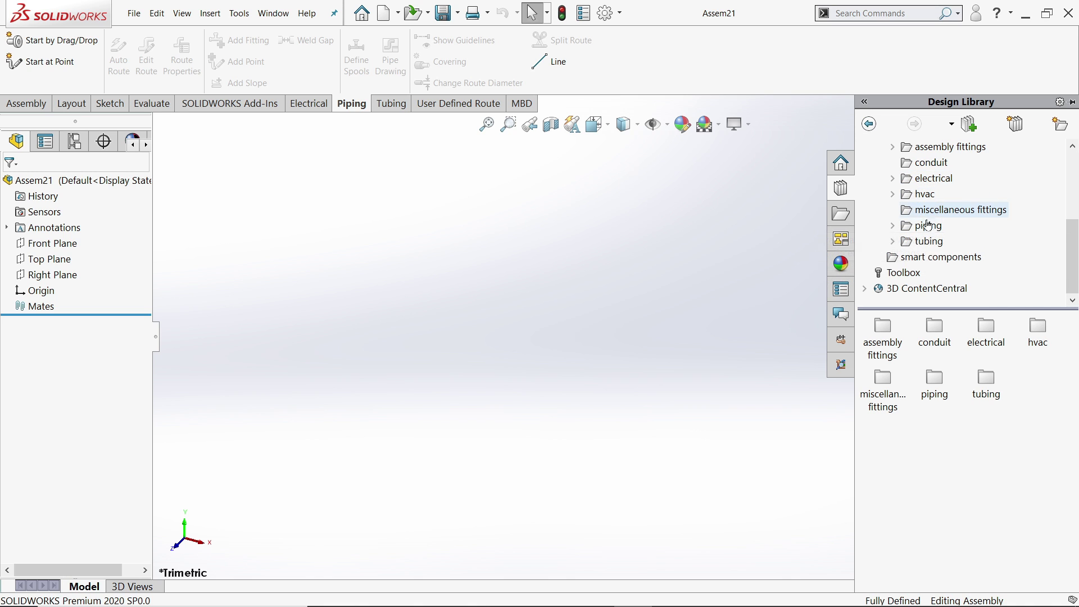
{"action": "double_click", "coordinate": [935, 384]}
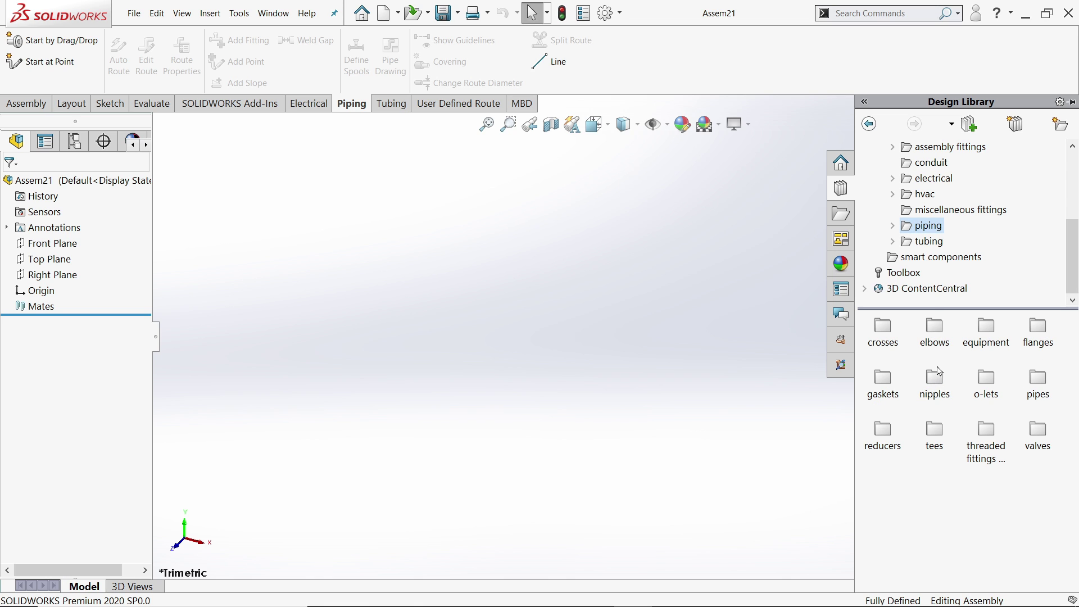
{"action": "double_click", "coordinate": [902, 226]}
{"action": "scroll", "coordinate": [926, 212], "scroll_direction": "down", "scroll_amount": 1}
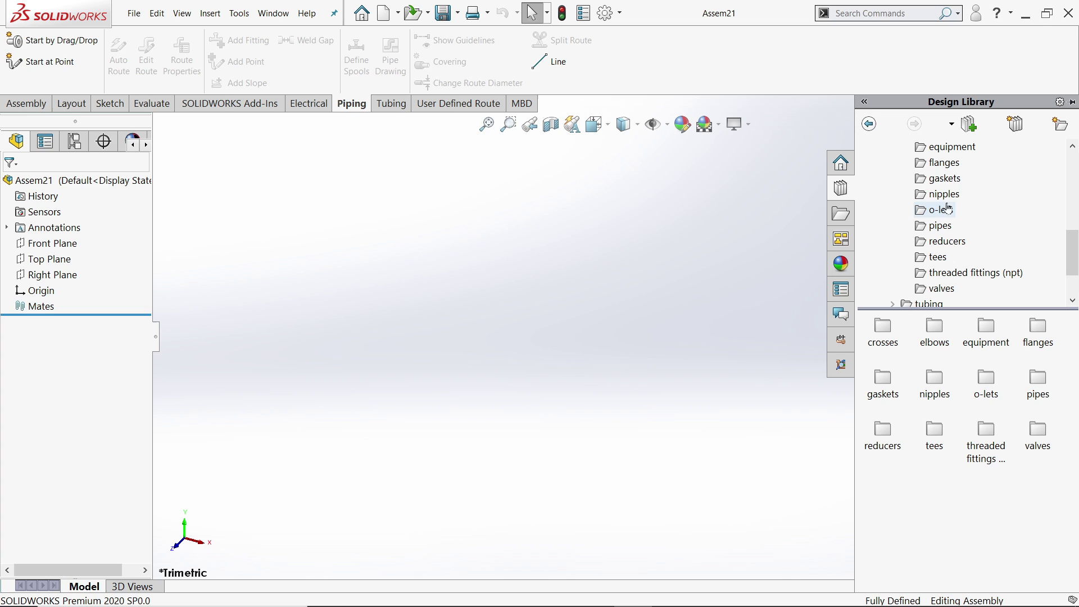
{"action": "left_click", "coordinate": [947, 169]}
{"action": "mouse_move", "coordinate": [904, 344]}
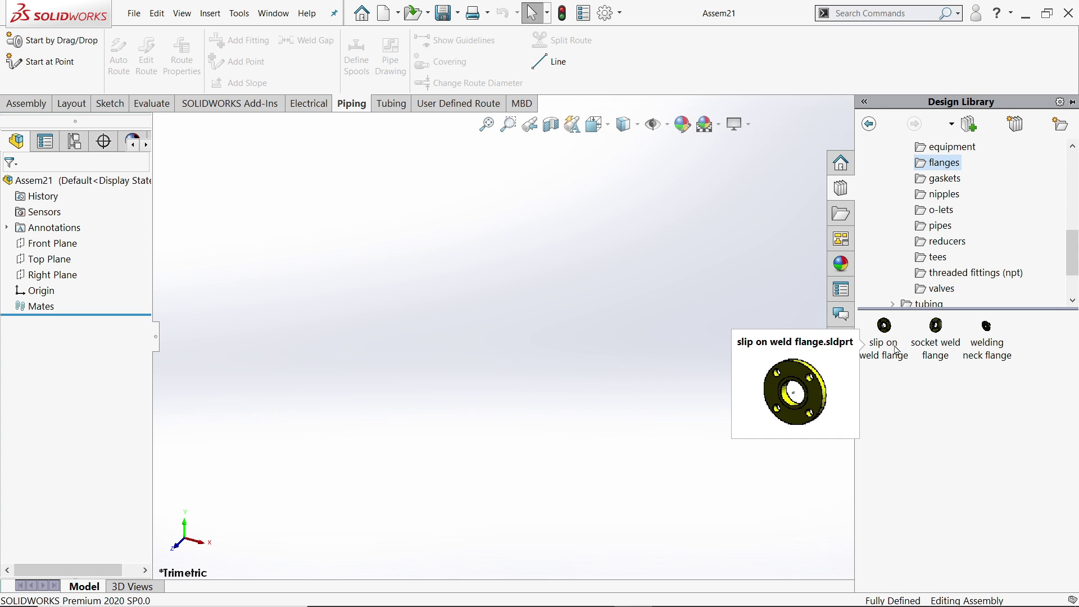
Step: Place the slip on weld flange in the assembly with the 150-NPS6 configuration
{"action": "left_click_drag", "start_coordinate": [888, 340], "coordinate": [589, 299]}
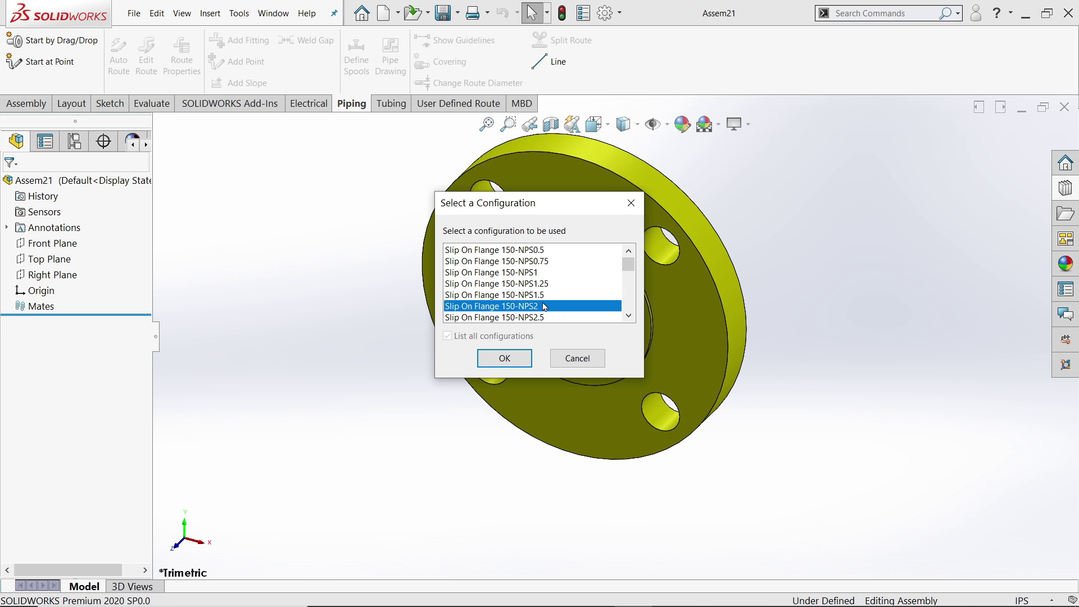
{"action": "scroll", "coordinate": [548, 300], "scroll_direction": "down", "scroll_amount": 1}
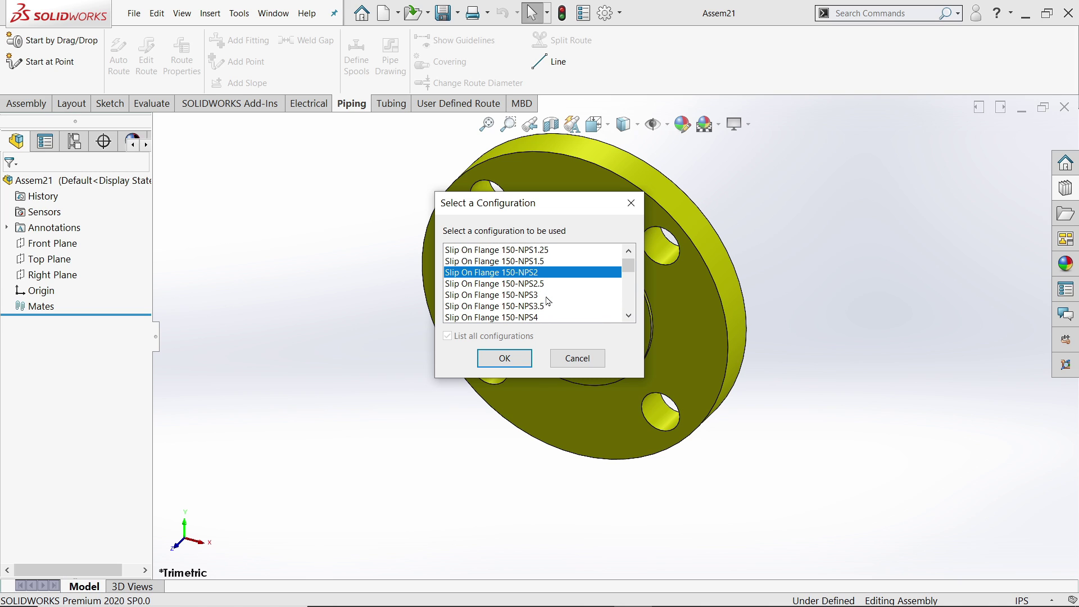
{"action": "scroll", "coordinate": [548, 300], "scroll_direction": "down", "scroll_amount": 1}
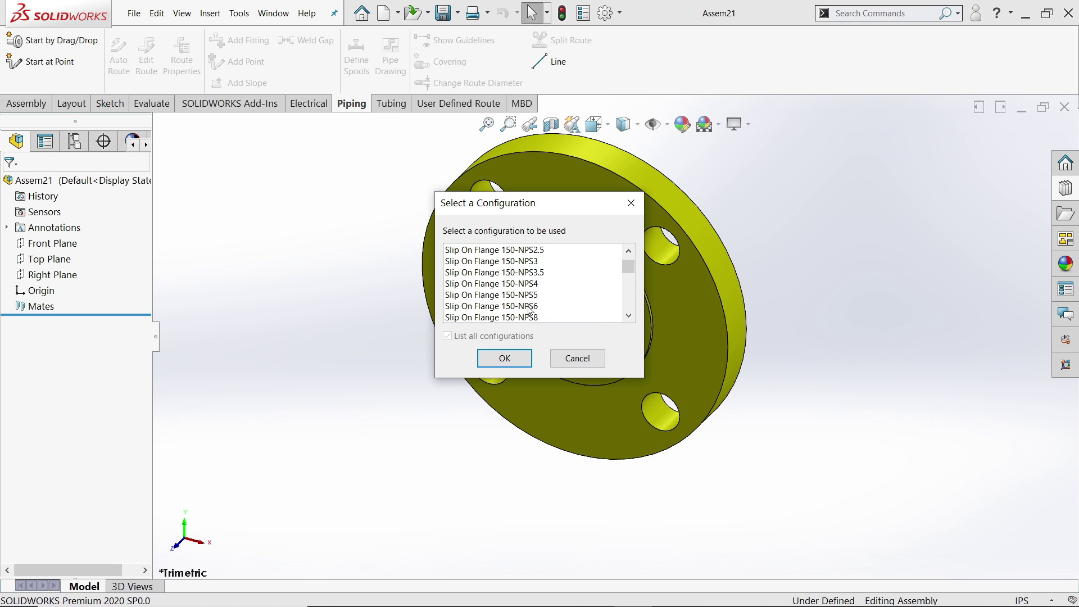
{"action": "left_click", "coordinate": [529, 308]}
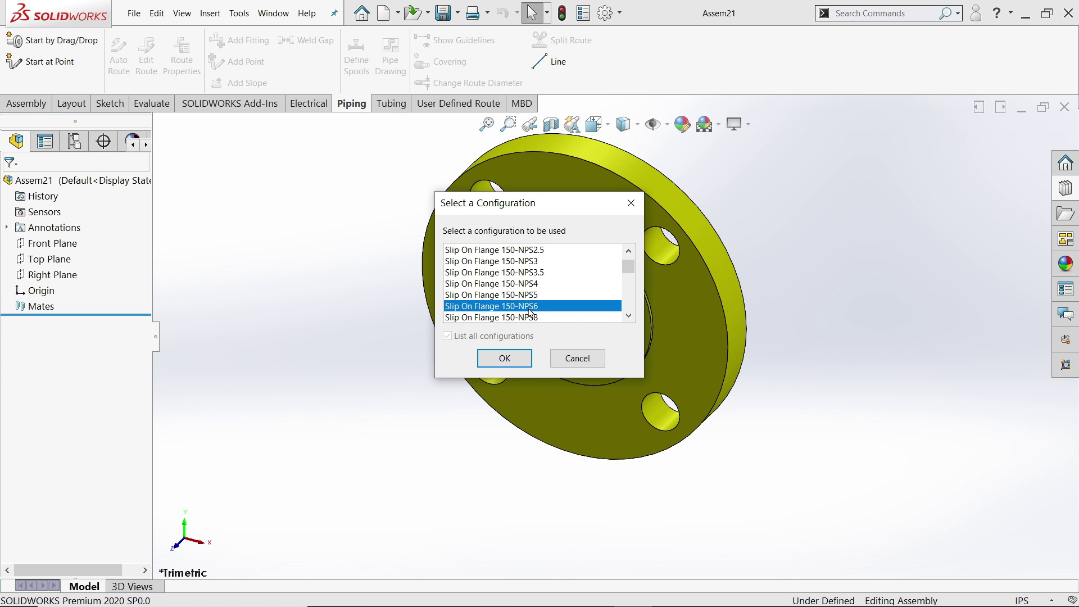
{"action": "left_click", "coordinate": [504, 359]}
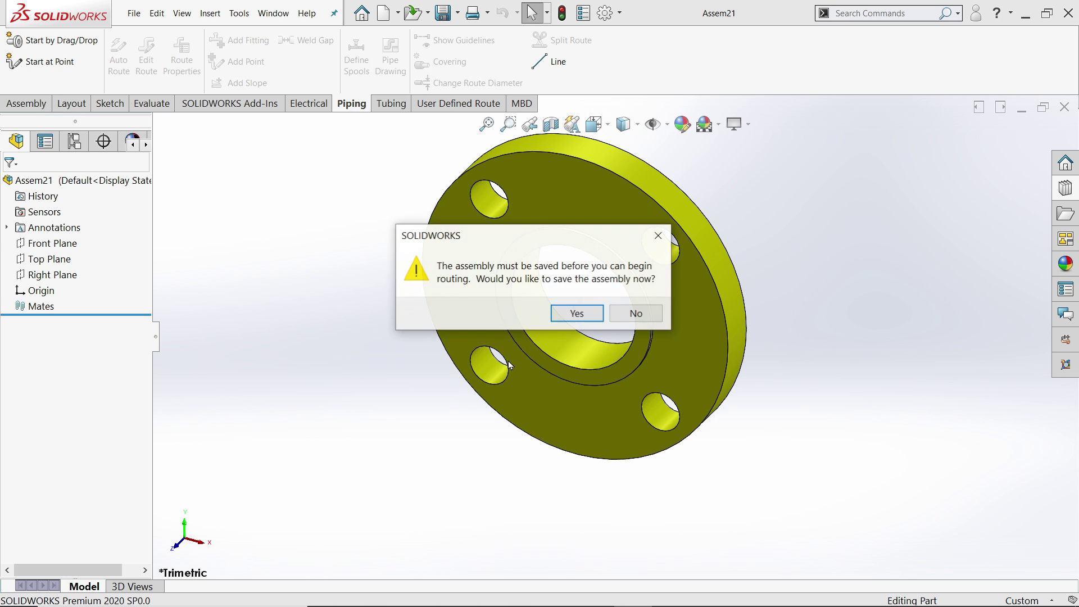
Step: Save the assembly as 'Pipe Assembly'
{"action": "left_click", "coordinate": [577, 314]}
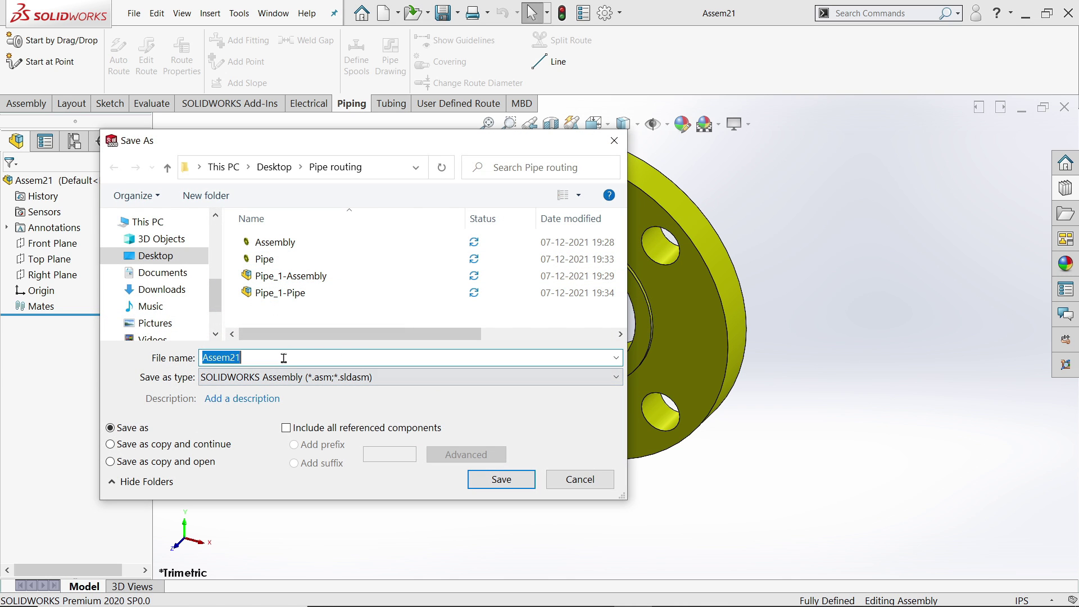
{"action": "type", "text": "P"}
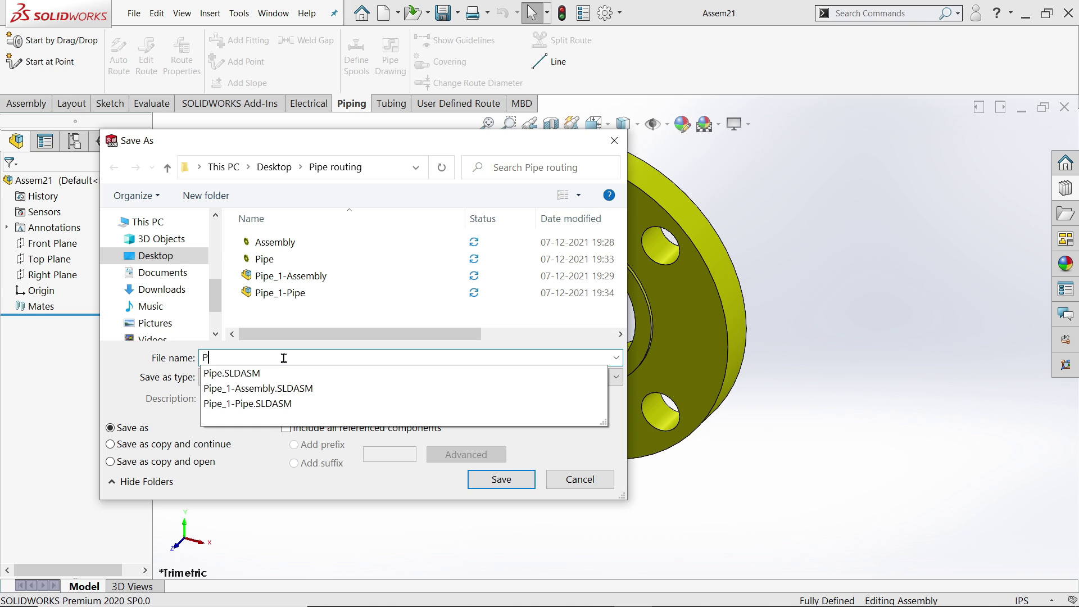
{"action": "type", "text": "ipe A"}
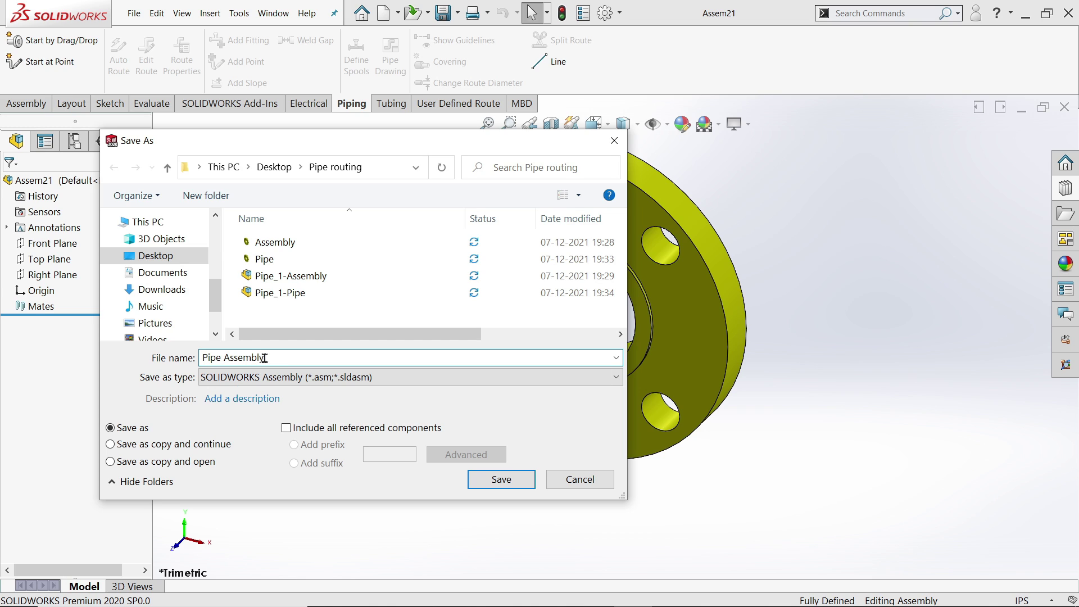
{"action": "type", "text": "ssembly"}
{"action": "left_click", "coordinate": [498, 478]}
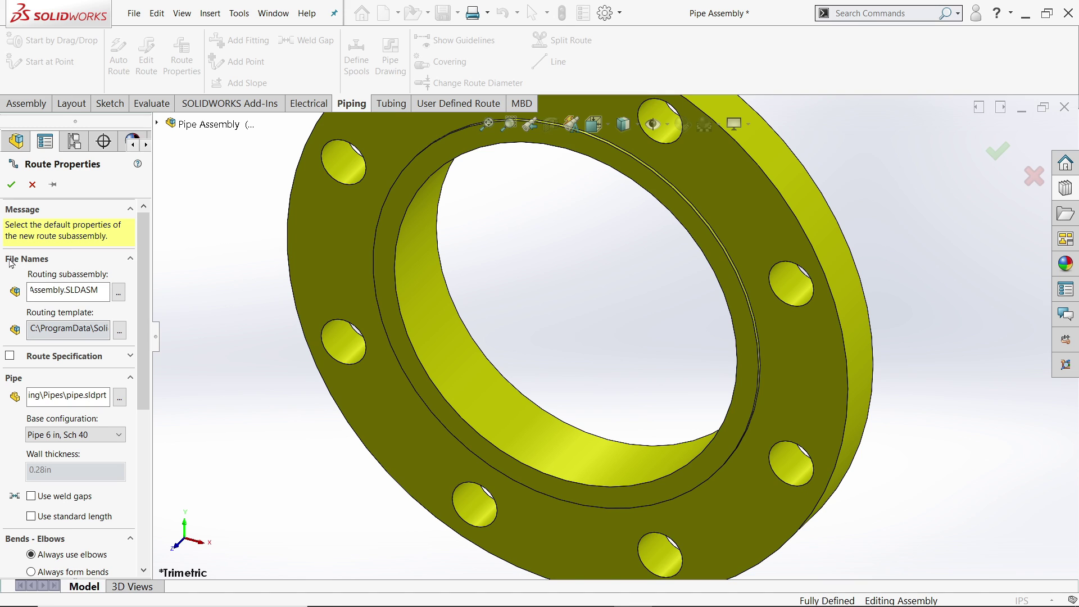
Step: Keep the route's pipe at 6 in, Sch 40 in Route Properties
{"action": "double_click", "coordinate": [31, 290]}
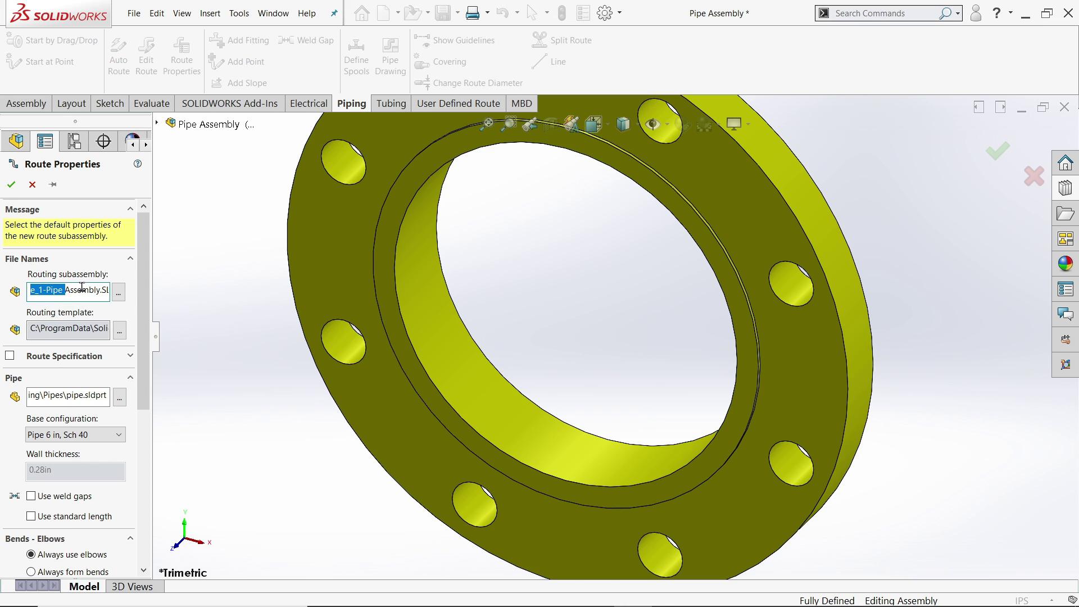
{"action": "scroll", "coordinate": [141, 385], "scroll_direction": "down", "scroll_amount": 3}
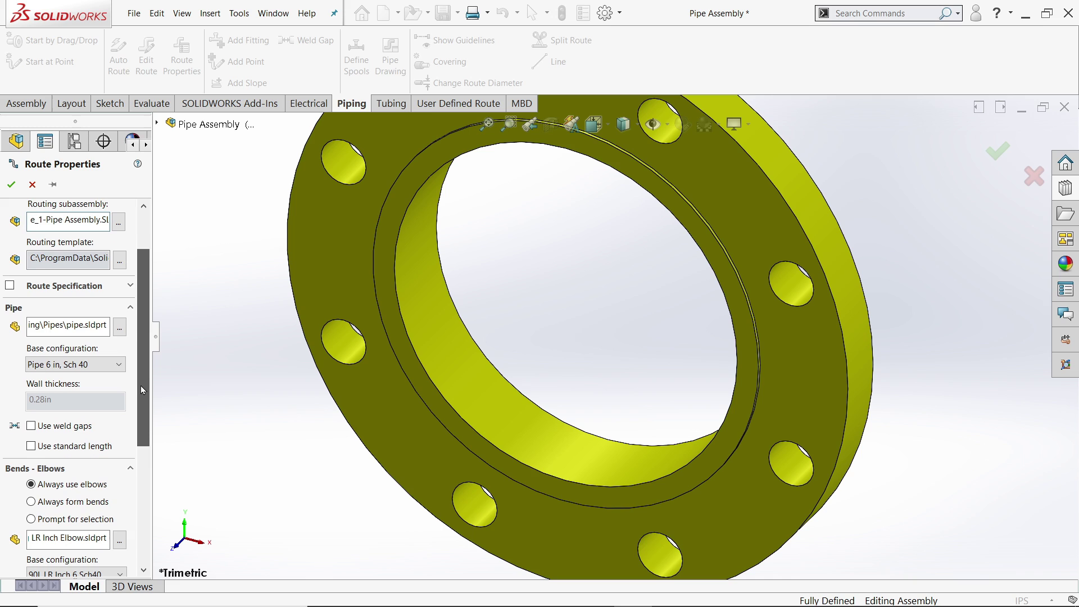
{"action": "double_click", "coordinate": [71, 322]}
{"action": "left_click", "coordinate": [67, 361]}
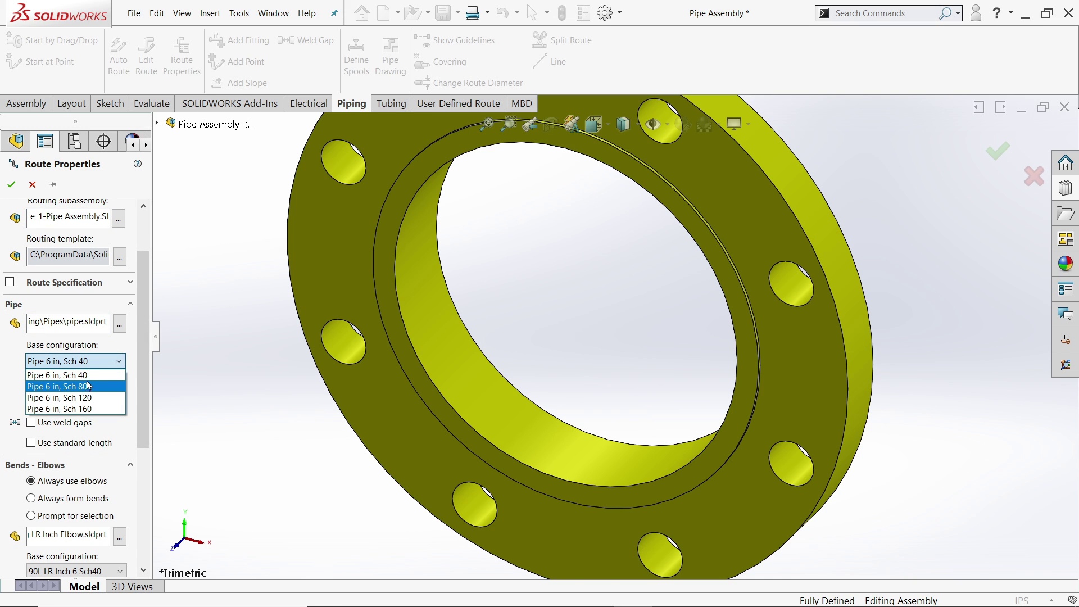
{"action": "left_click", "coordinate": [115, 364]}
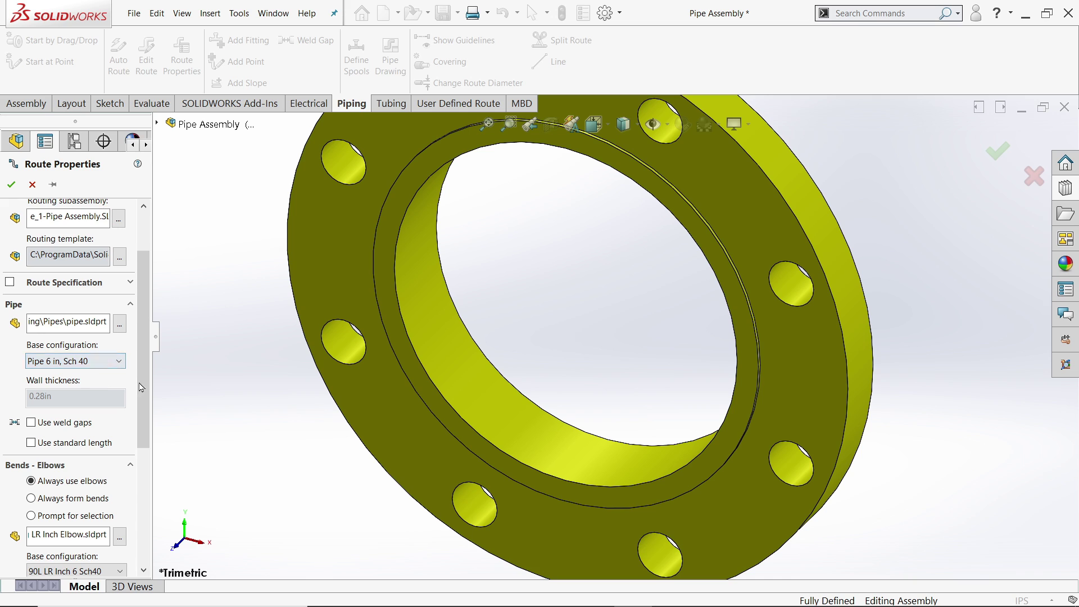
{"action": "left_click_drag", "start_coordinate": [140, 386], "coordinate": [140, 440]}
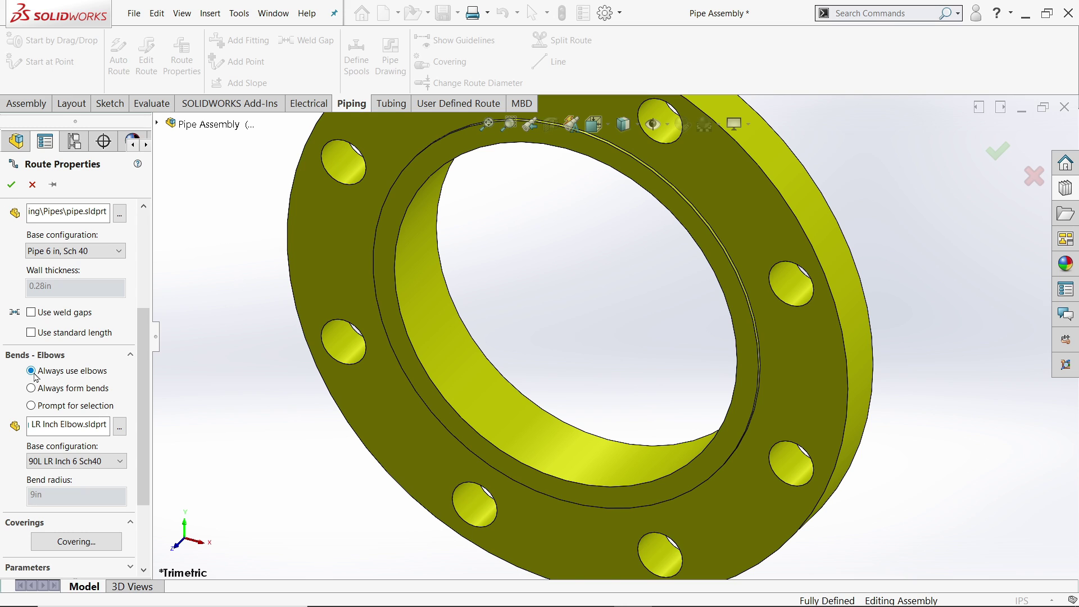
Step: Look through the elbow folders, then keep the 90L LR Inch 6 Sch40 elbow configuration
{"action": "left_click", "coordinate": [91, 425]}
{"action": "left_click", "coordinate": [120, 428]}
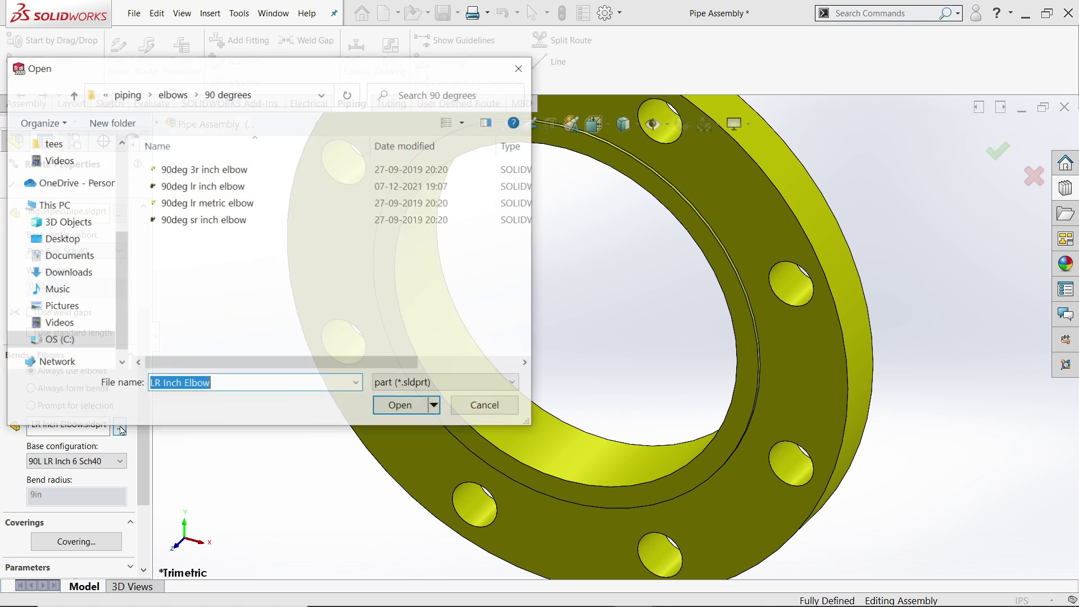
{"action": "left_click", "coordinate": [196, 94]}
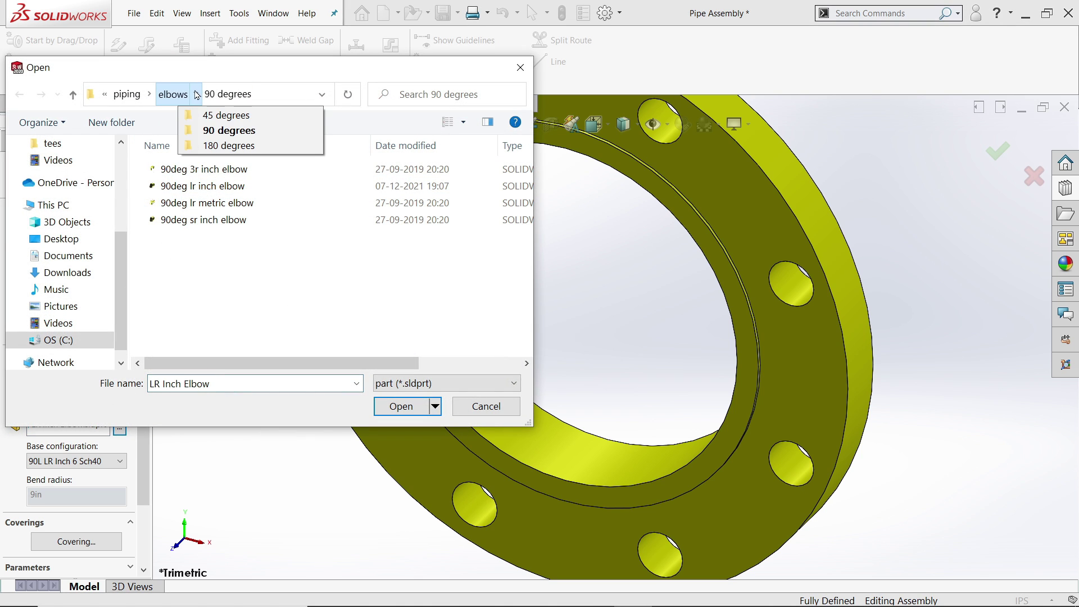
{"action": "left_click", "coordinate": [226, 146]}
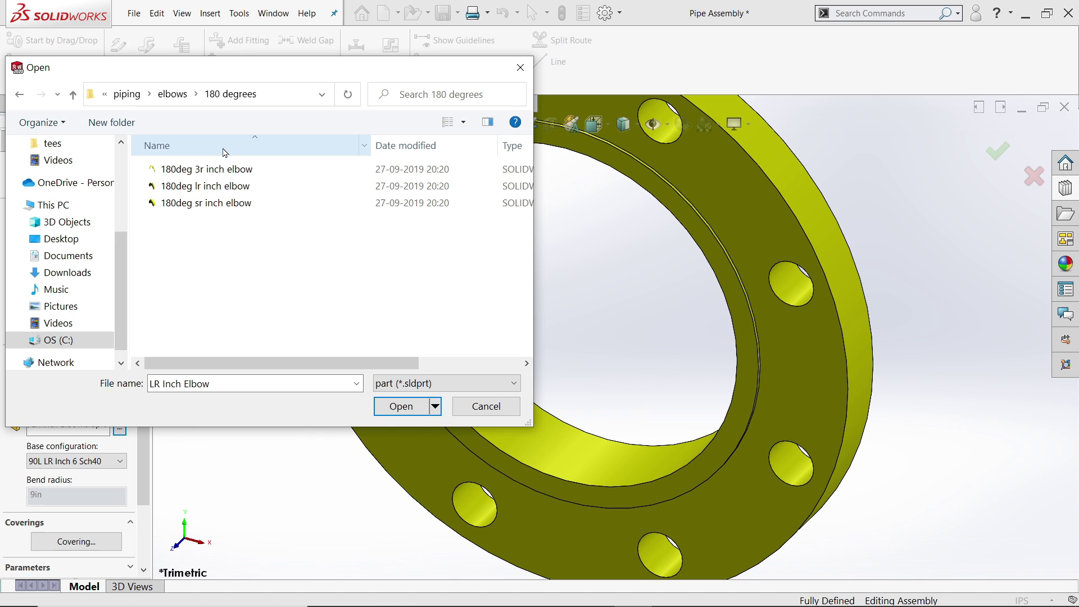
{"action": "left_click", "coordinate": [486, 406]}
{"action": "left_click", "coordinate": [83, 461]}
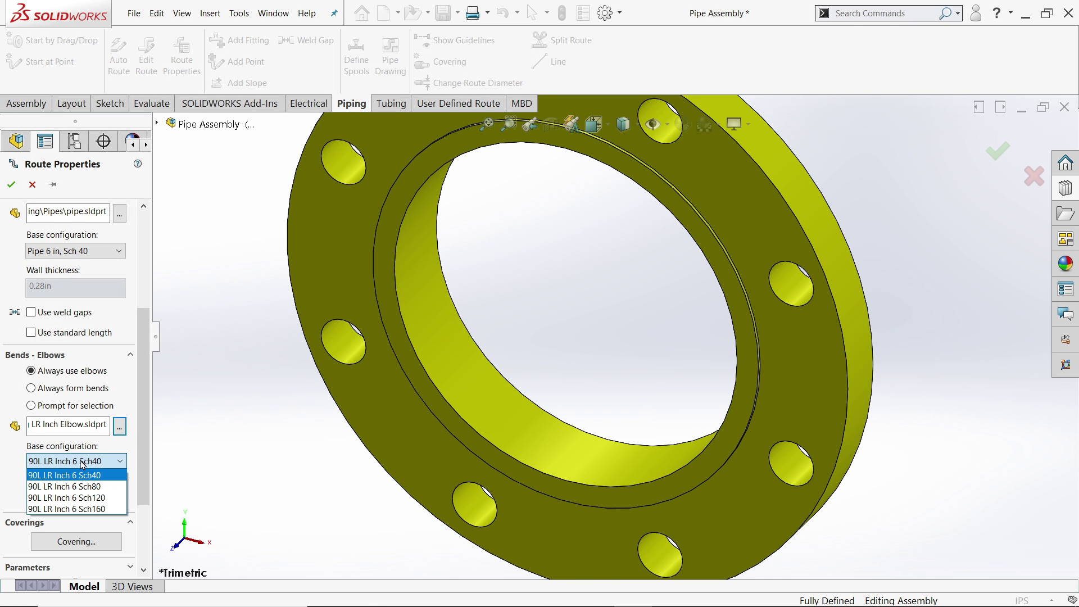
{"action": "left_click", "coordinate": [88, 462]}
{"action": "scroll", "coordinate": [139, 501], "scroll_direction": "down", "scroll_amount": 4}
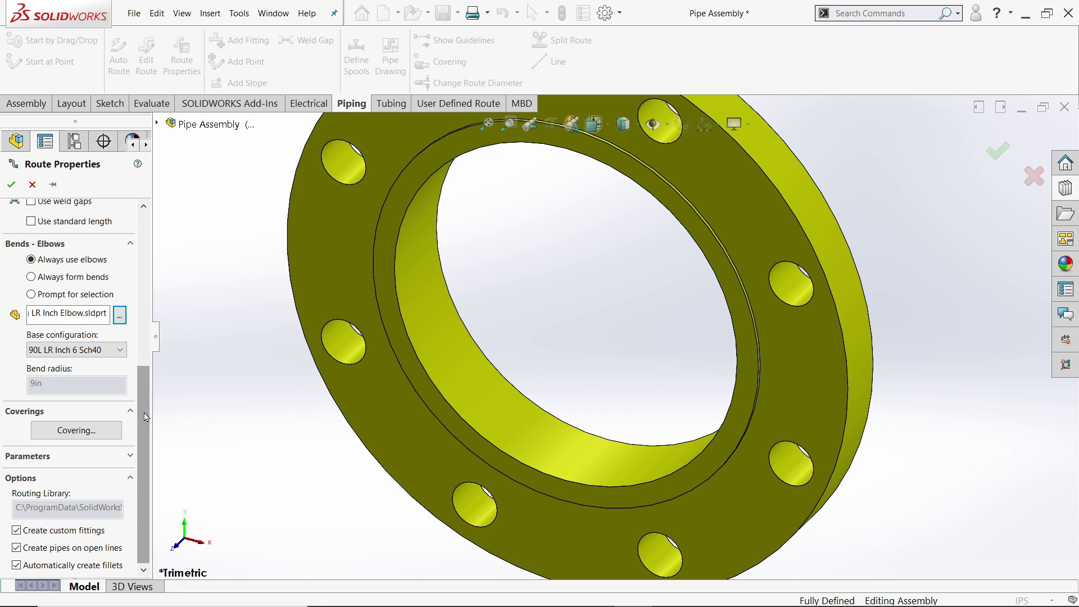
{"action": "scroll", "coordinate": [141, 394], "scroll_direction": "up", "scroll_amount": 6}
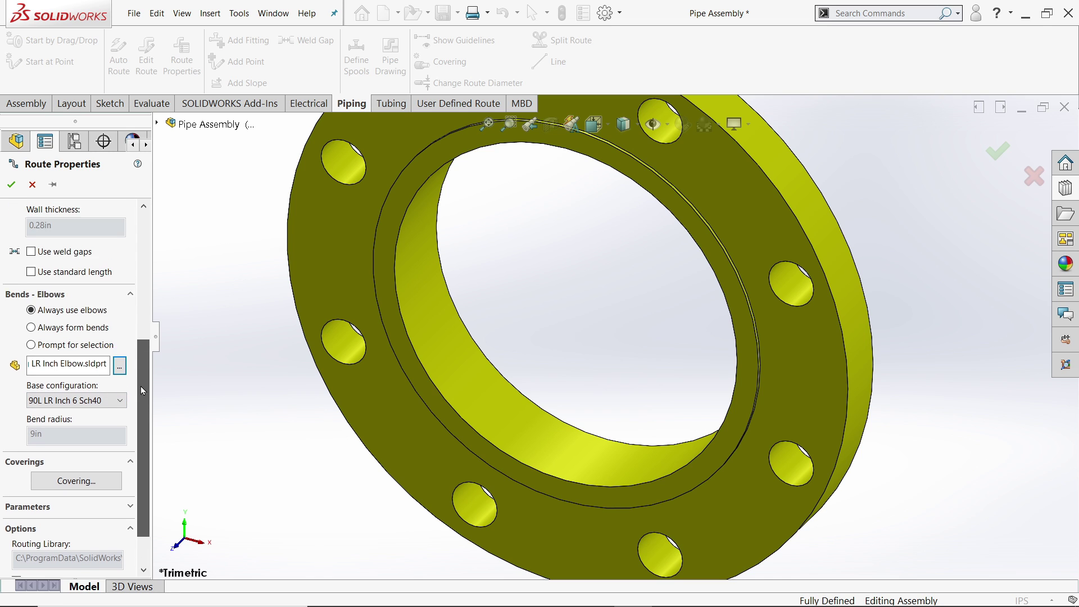
Step: Confirm the route properties, switch document units to IPS, and exit the route sketch
{"action": "left_click", "coordinate": [11, 185]}
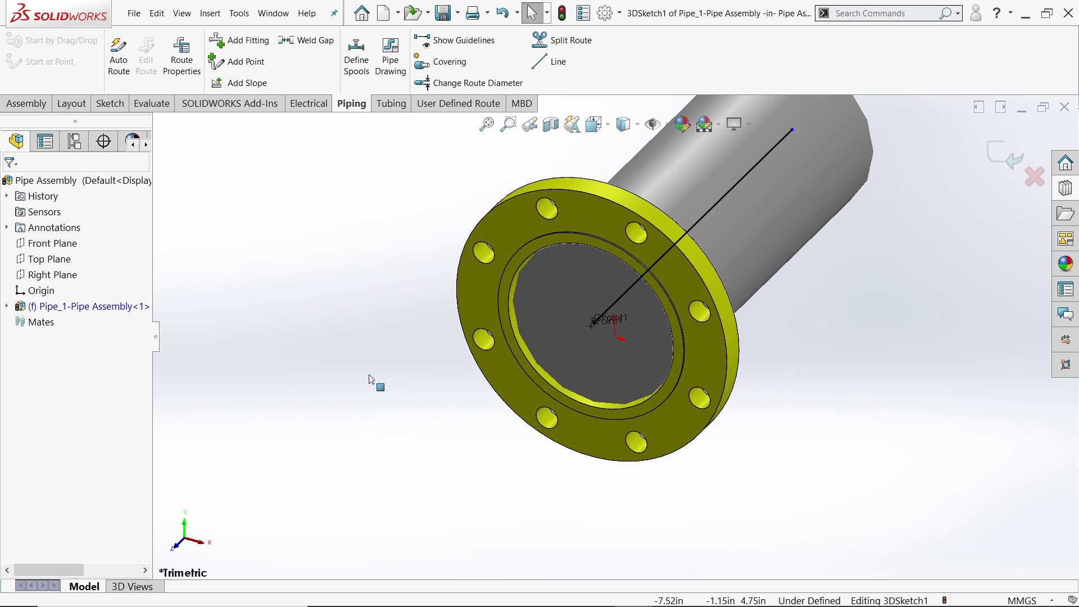
{"action": "scroll", "coordinate": [369, 380], "scroll_direction": "up", "scroll_amount": 3}
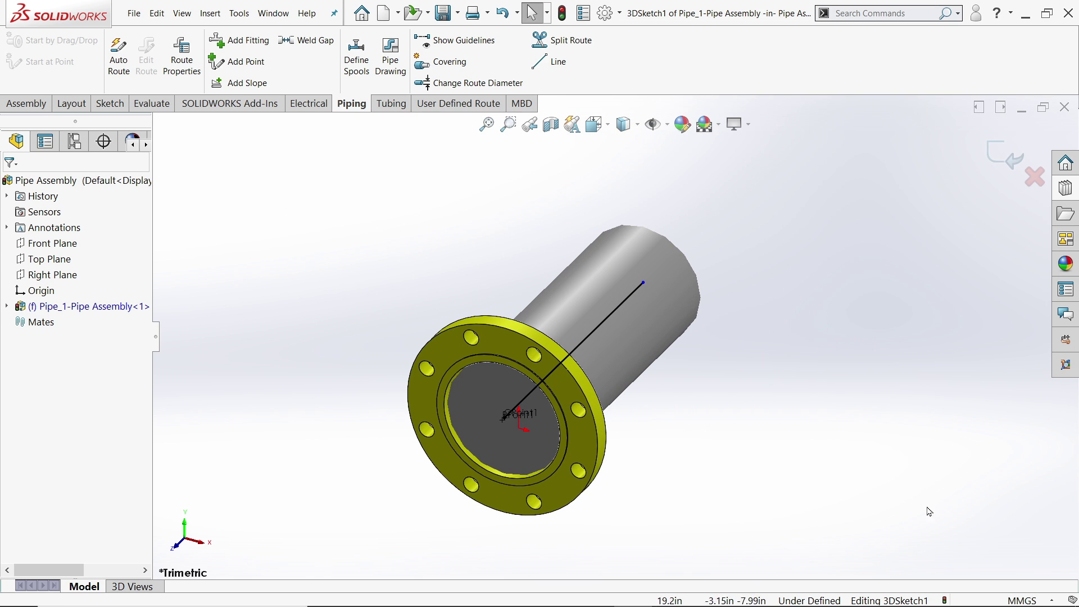
{"action": "left_click", "coordinate": [1012, 600]}
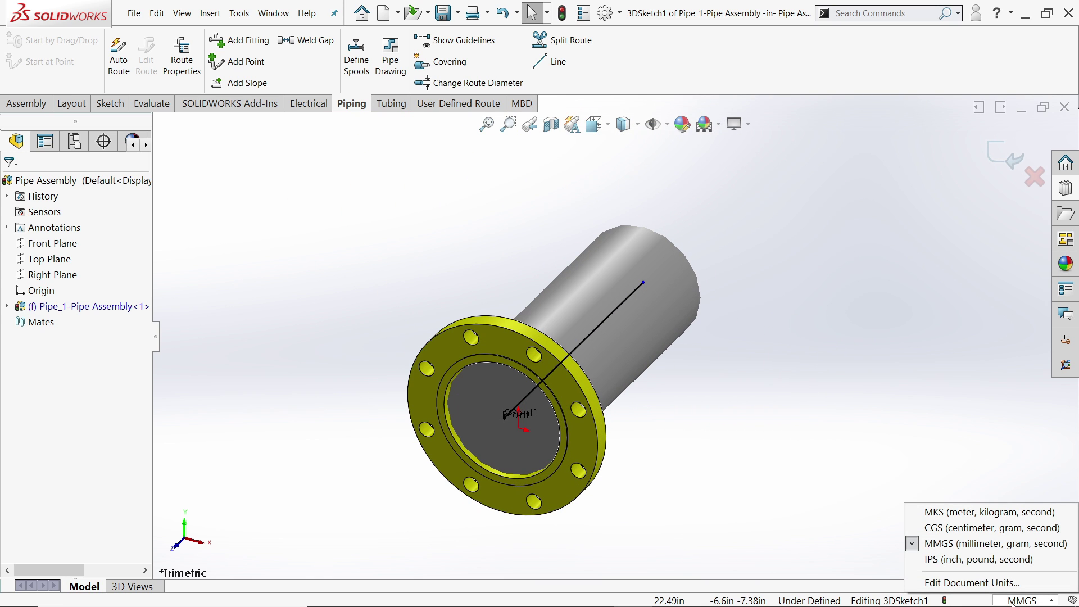
{"action": "left_click", "coordinate": [996, 560]}
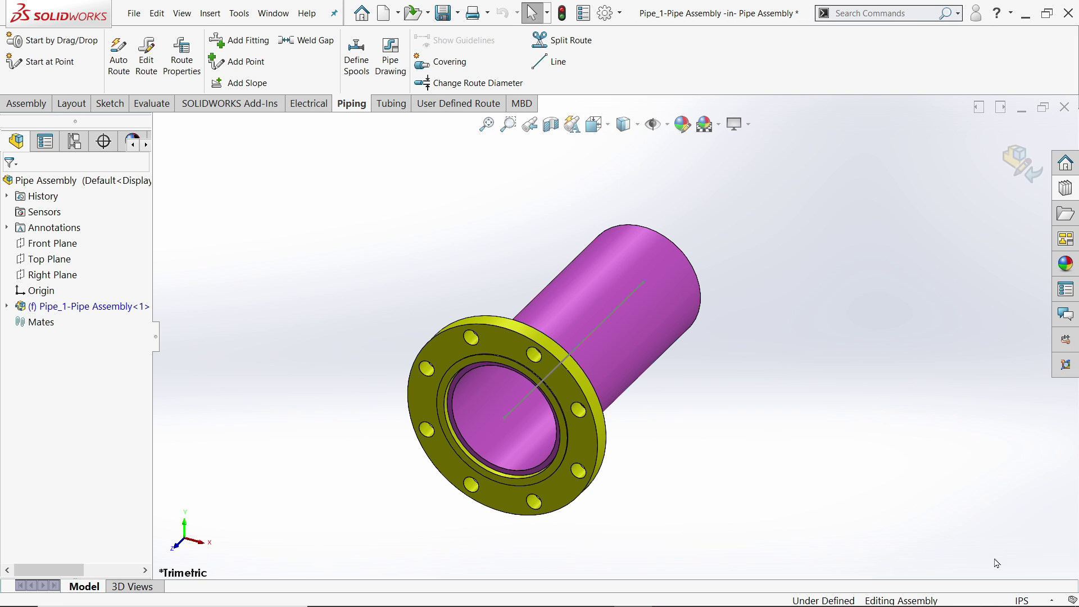
{"action": "scroll", "coordinate": [624, 281], "scroll_direction": "up", "scroll_amount": 2}
{"action": "scroll", "coordinate": [628, 277], "scroll_direction": "down", "scroll_amount": 1}
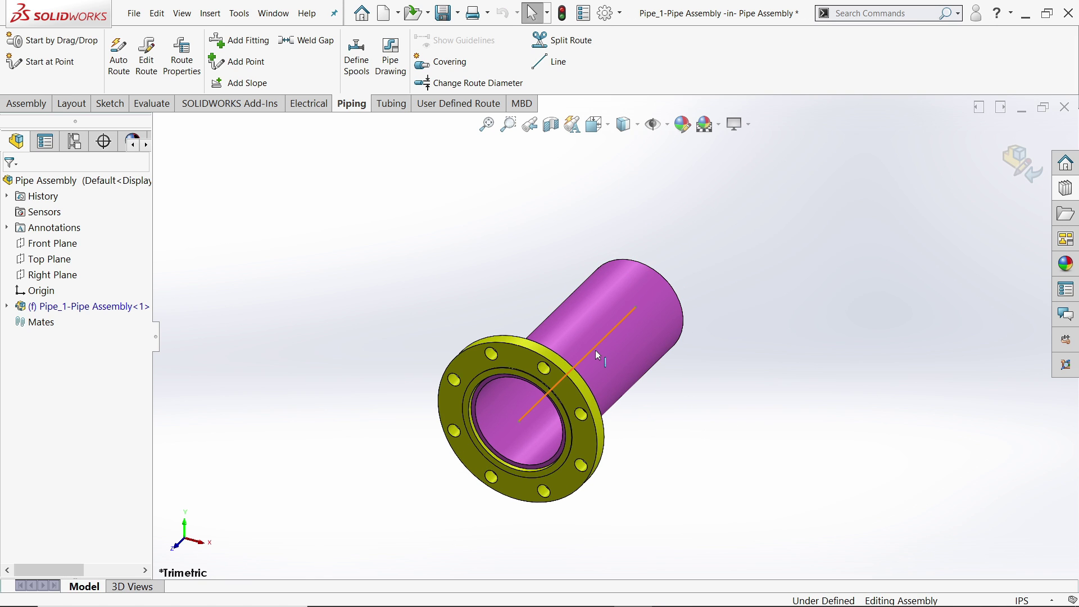
{"action": "right_click", "coordinate": [595, 351]}
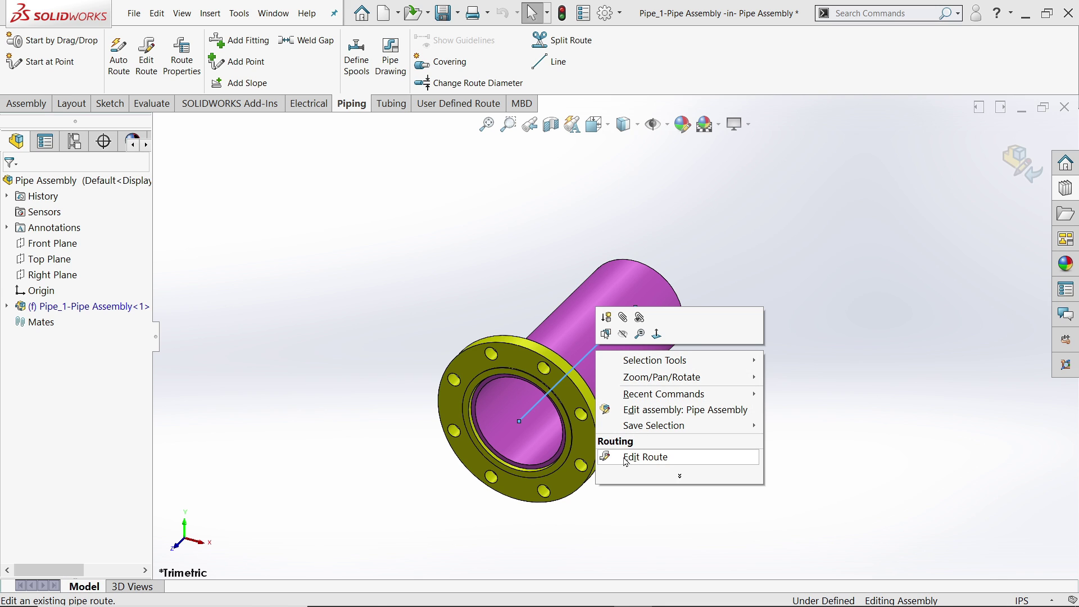
Step: Expand Pipe_1-Pipe Assembly and inspect its Components and Route Parts folders
{"action": "right_click", "coordinate": [79, 313]}
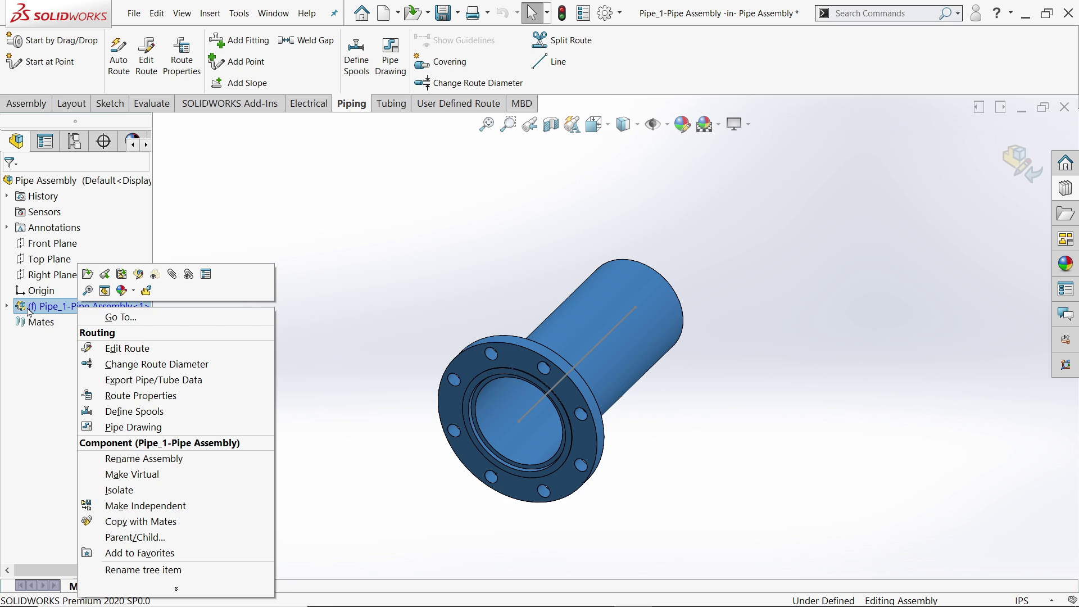
{"action": "left_click", "coordinate": [6, 306]}
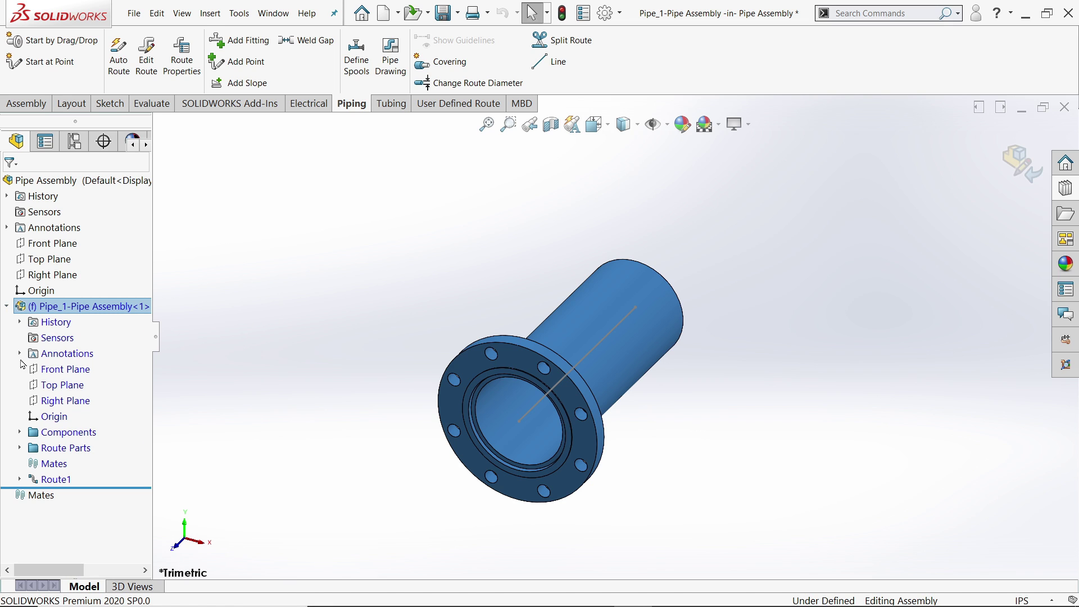
{"action": "left_click", "coordinate": [64, 436]}
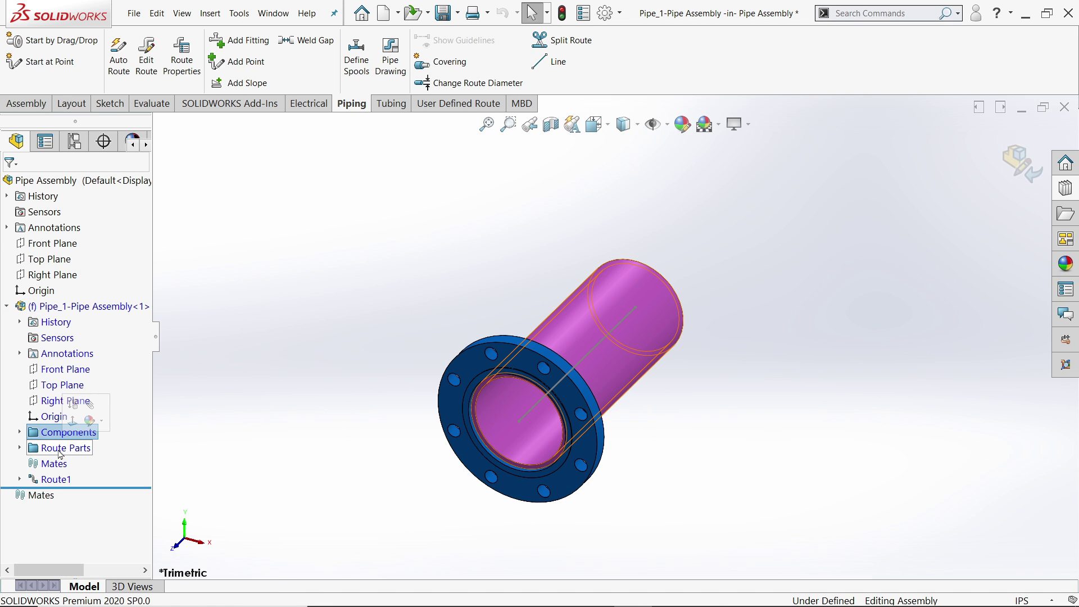
{"action": "left_click", "coordinate": [60, 449]}
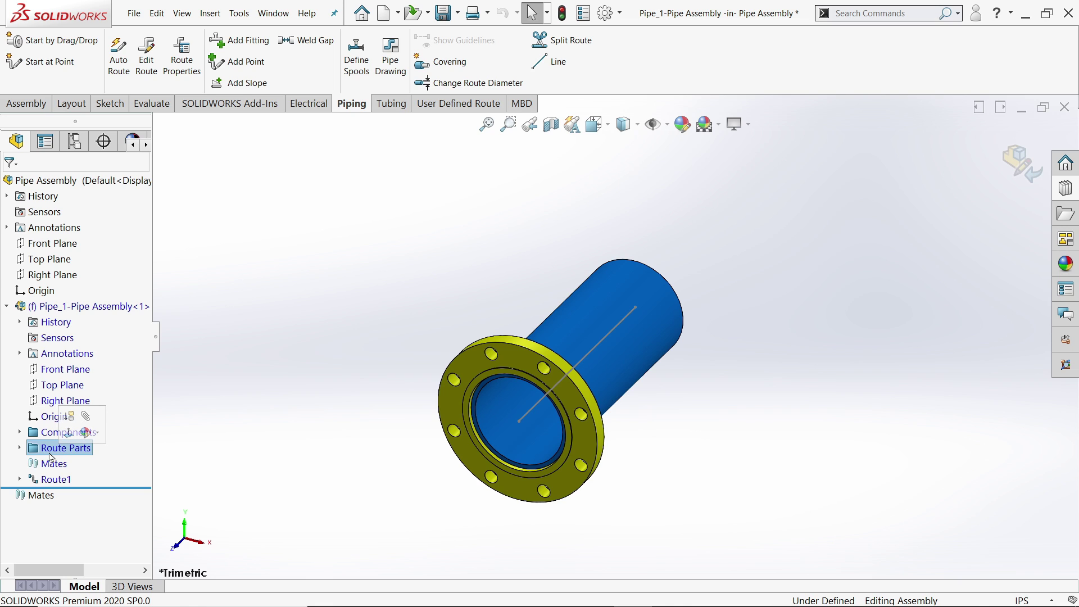
{"action": "left_click", "coordinate": [48, 436]}
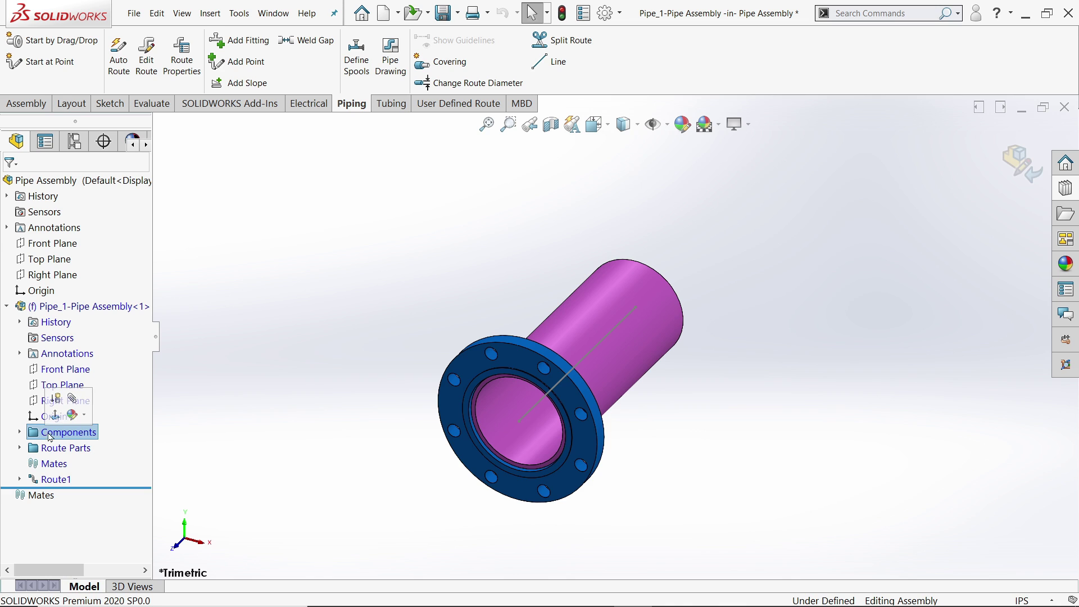
Step: Edit the Pipe_1-Pipe Assembly route and stretch the pipe's end out to Z -29.29 in
{"action": "left_click", "coordinate": [7, 307]}
{"action": "right_click", "coordinate": [69, 308]}
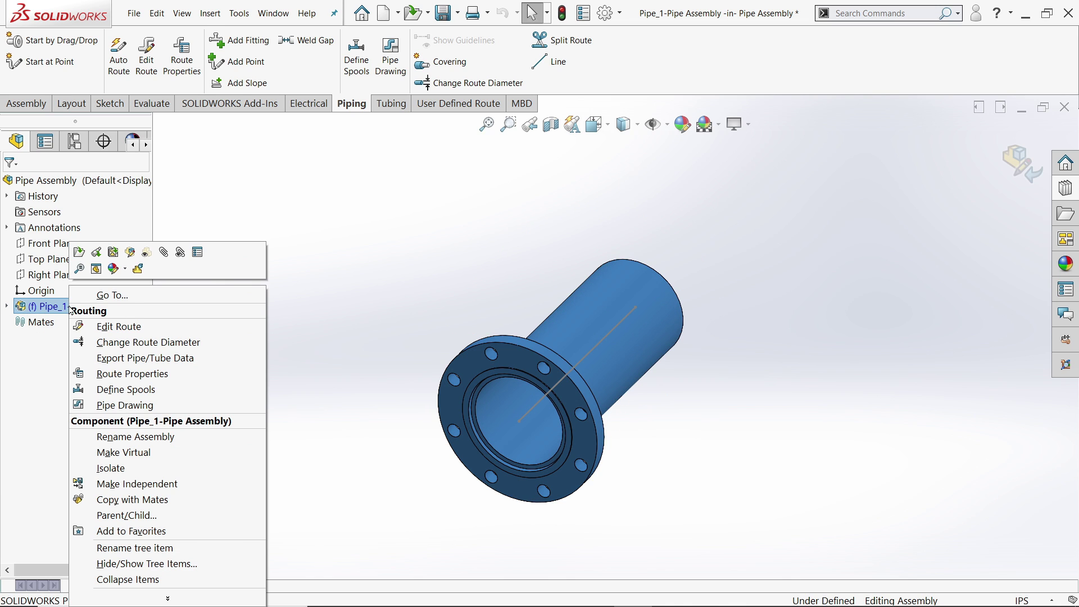
{"action": "left_click", "coordinate": [124, 326]}
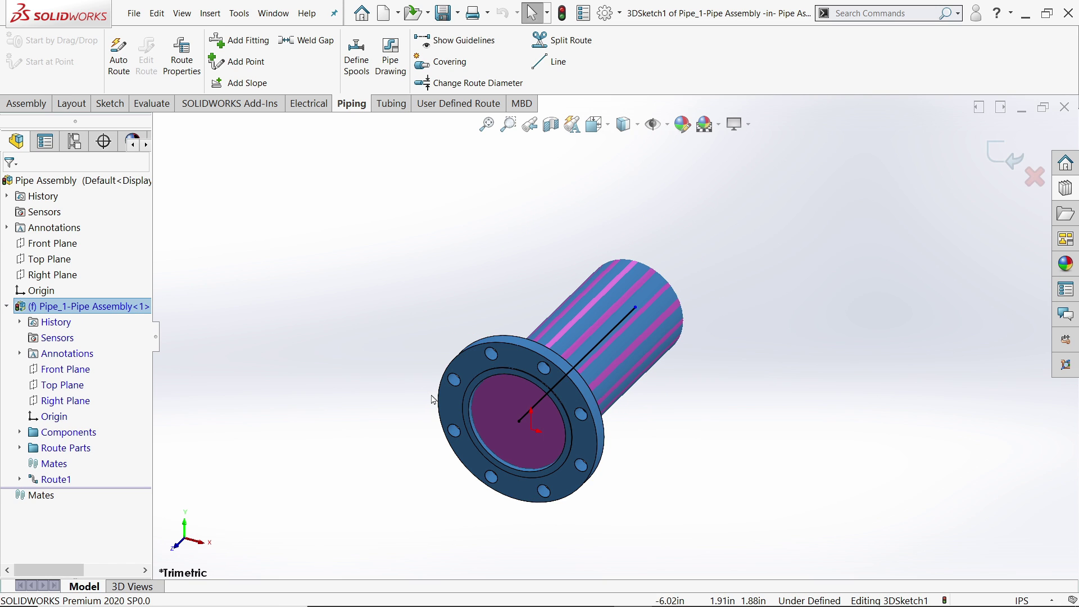
{"action": "scroll", "coordinate": [698, 301], "scroll_direction": "down", "scroll_amount": 2}
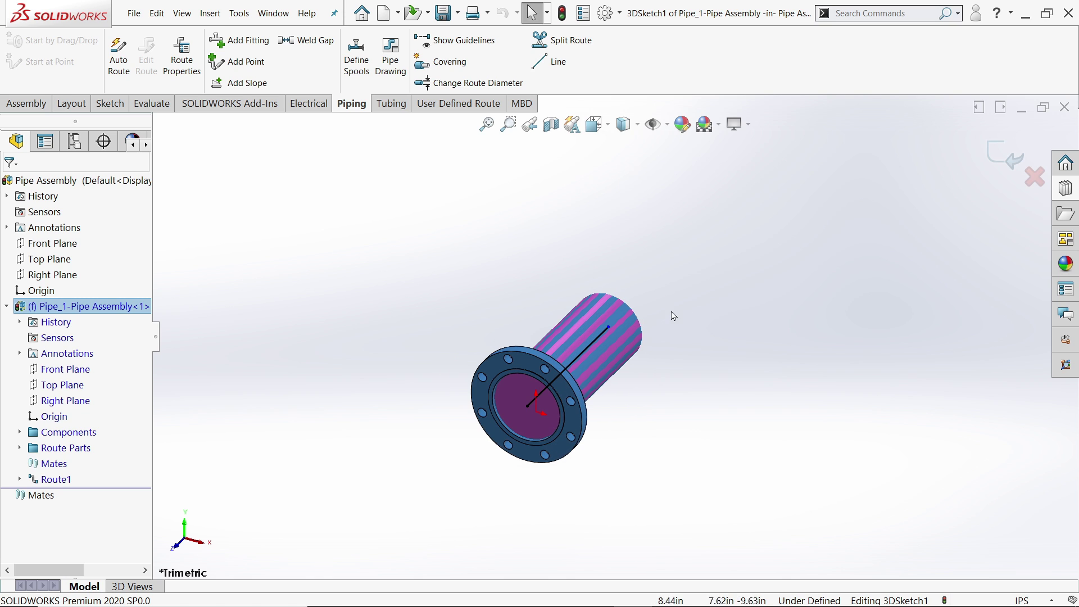
{"action": "left_click_drag", "start_coordinate": [593, 335], "coordinate": [841, 155]}
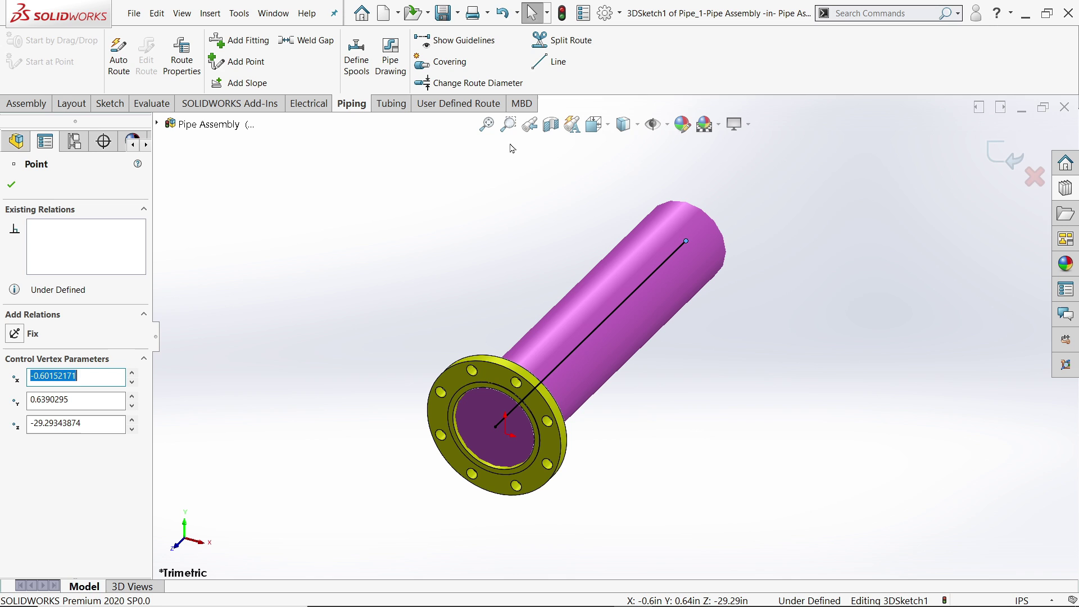
{"action": "left_click", "coordinate": [106, 104]}
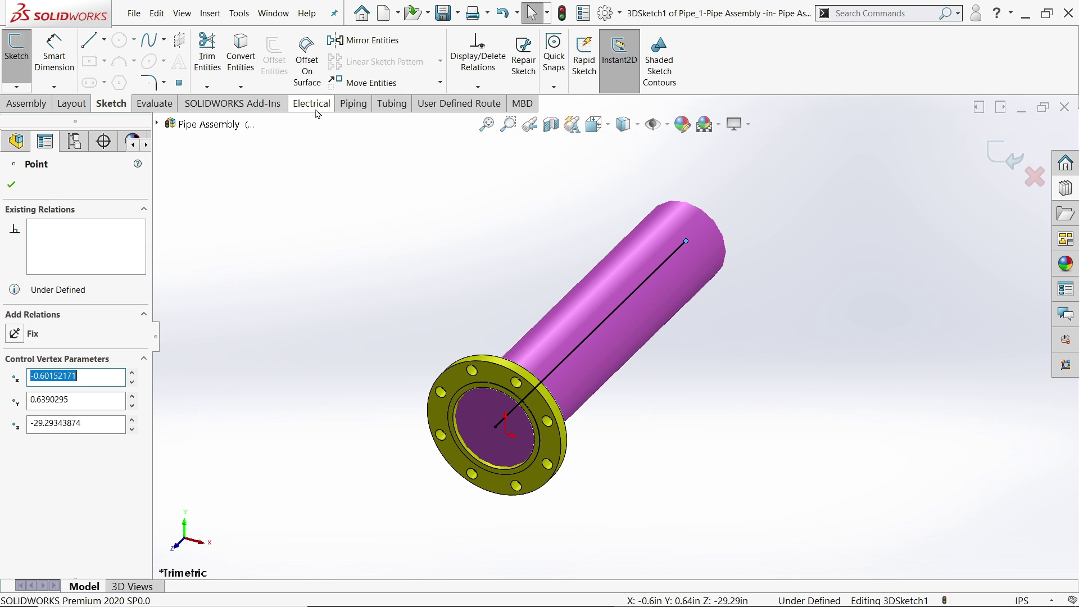
Step: With the route Line tool, draw an upward run and a horizontal run from the pipe's end
{"action": "left_click", "coordinate": [355, 106]}
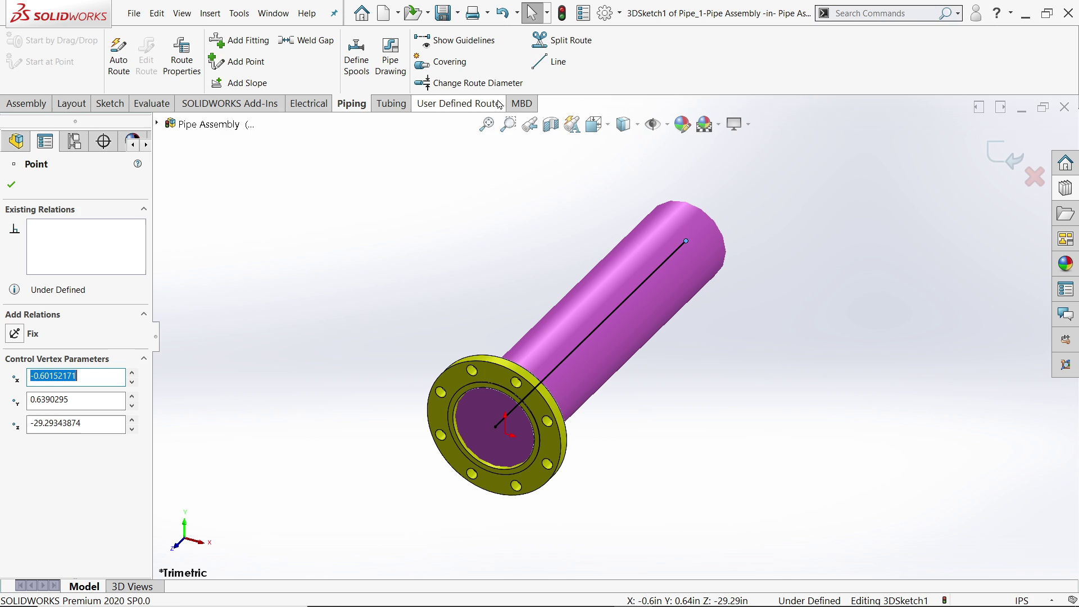
{"action": "left_click", "coordinate": [555, 65]}
{"action": "key", "text": "z"}
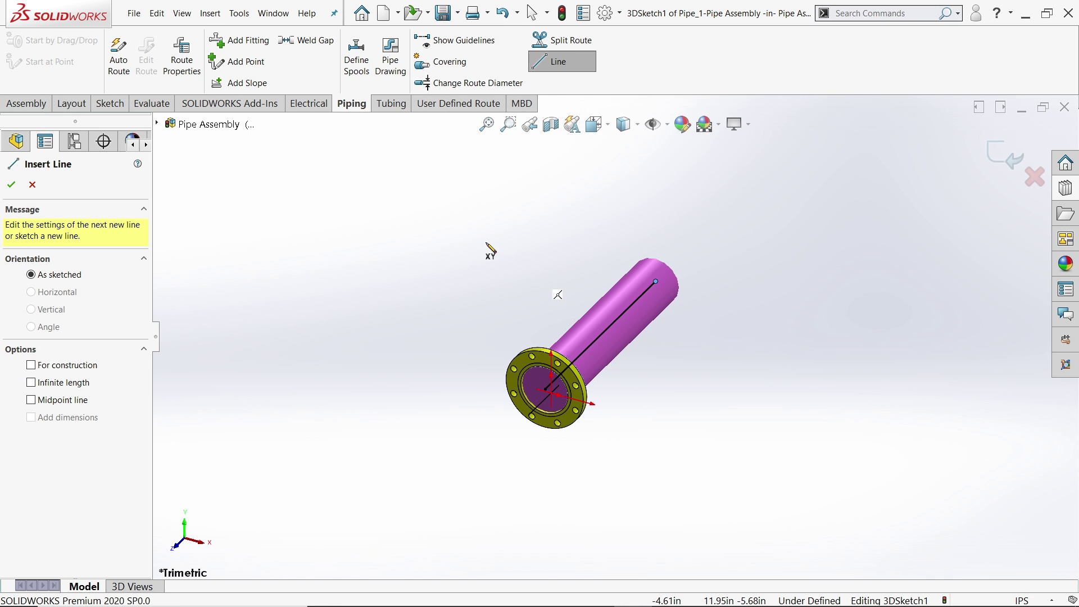
{"action": "scroll", "coordinate": [709, 243], "scroll_direction": "down", "scroll_amount": 2}
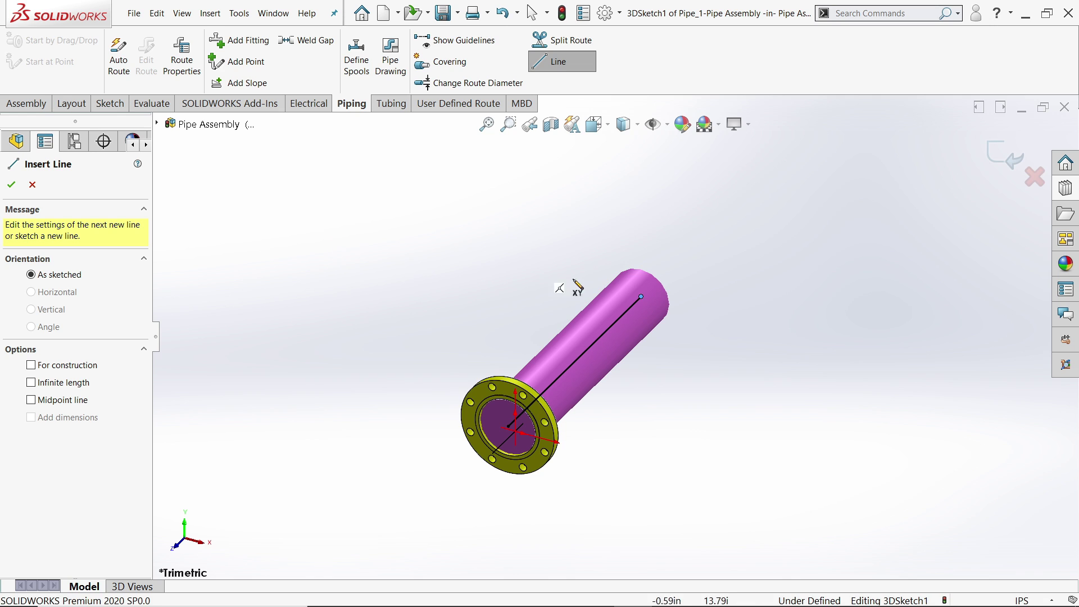
{"action": "left_click", "coordinate": [641, 296]}
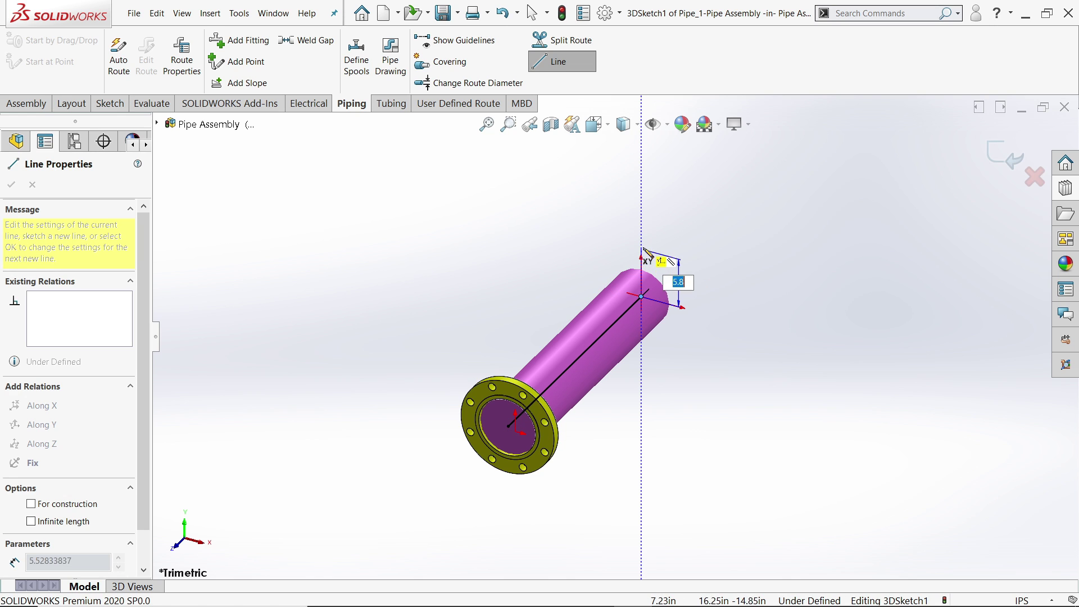
{"action": "scroll", "coordinate": [642, 213], "scroll_direction": "up", "scroll_amount": 3}
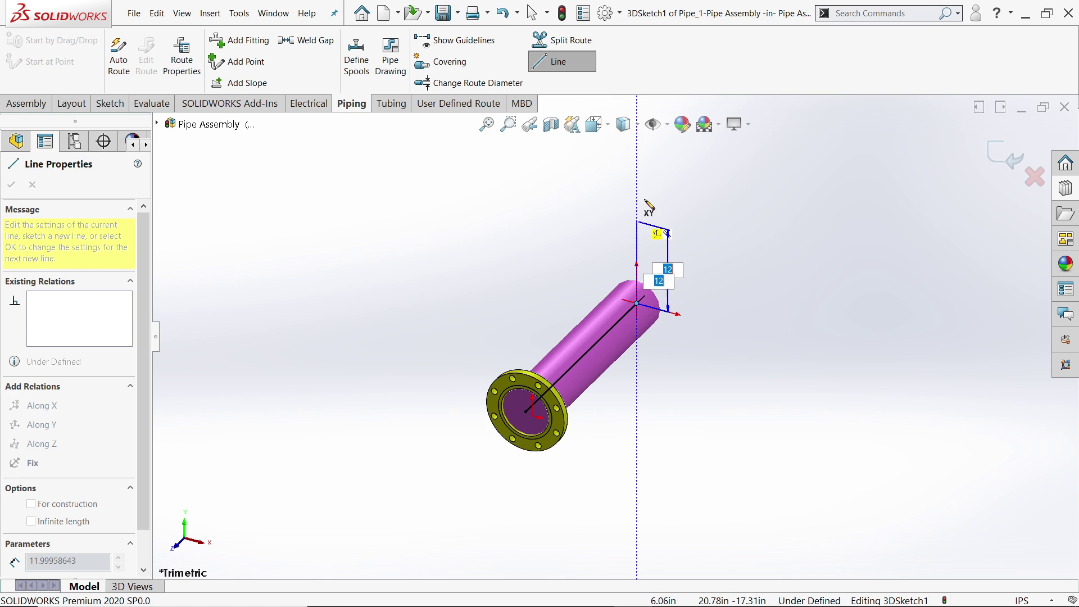
{"action": "left_click", "coordinate": [632, 144]}
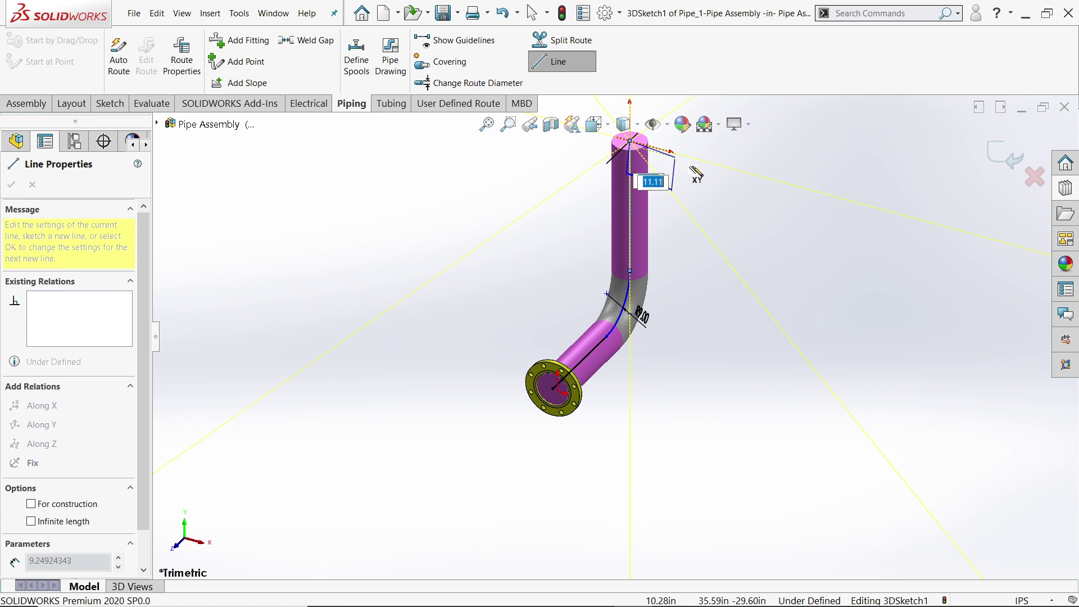
{"action": "left_click", "coordinate": [881, 216]}
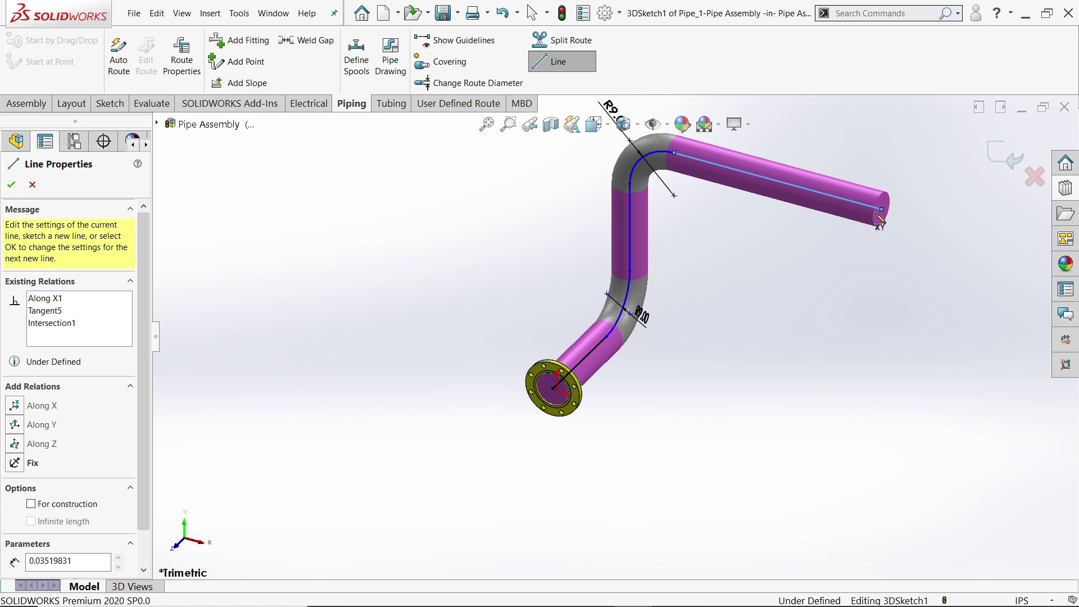
Step: Add a rising diagonal run, then switch to the ZX plane and draw the long final run
{"action": "scroll", "coordinate": [739, 267], "scroll_direction": "up", "scroll_amount": 3}
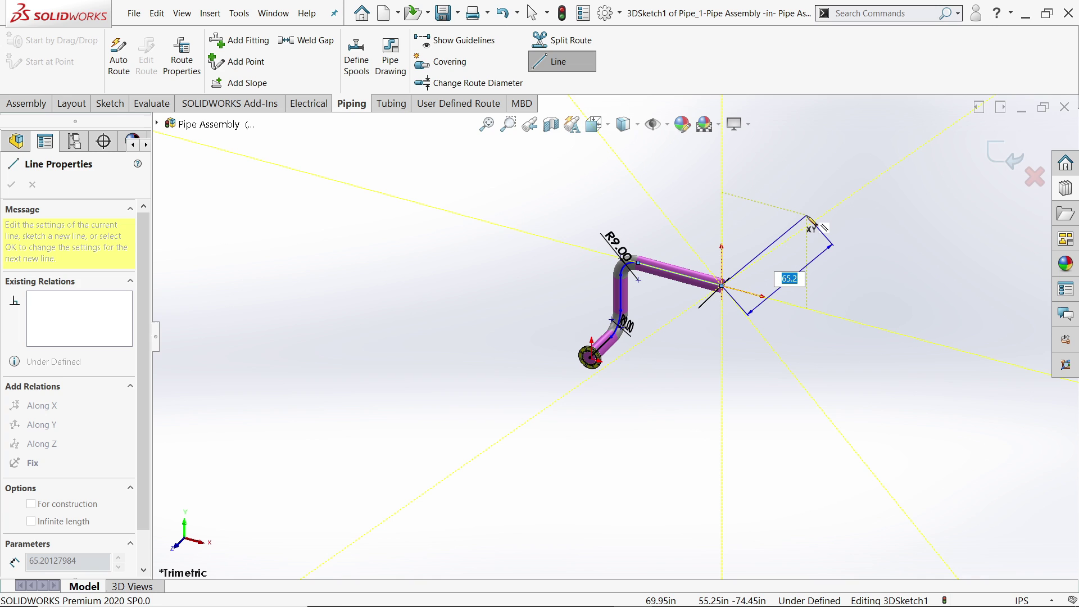
{"action": "scroll", "coordinate": [801, 230], "scroll_direction": "down", "scroll_amount": 2}
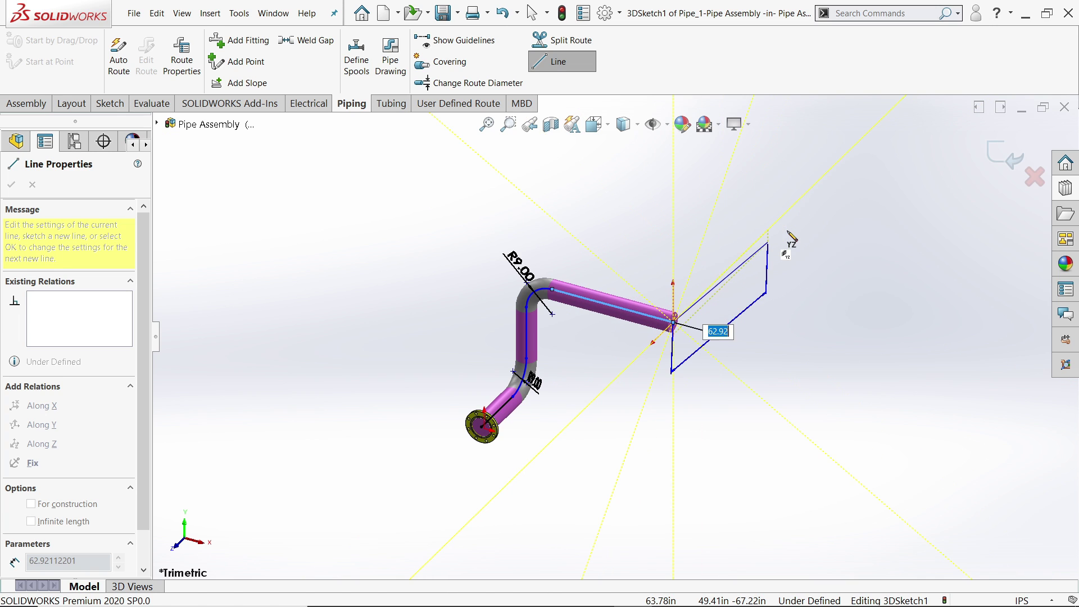
{"action": "left_click", "coordinate": [807, 194]}
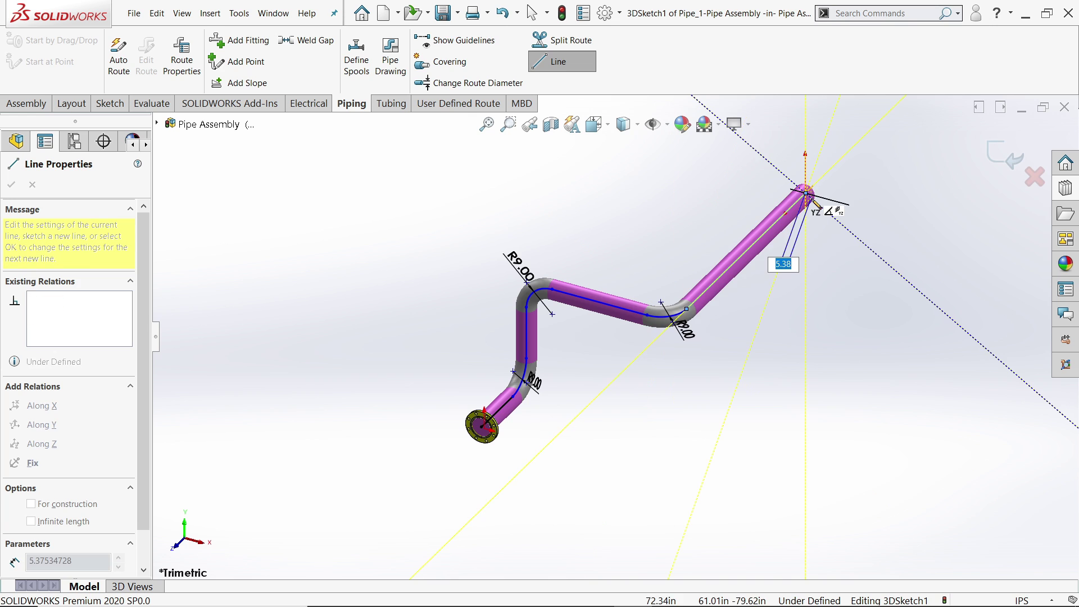
{"action": "key", "text": "Tab"}
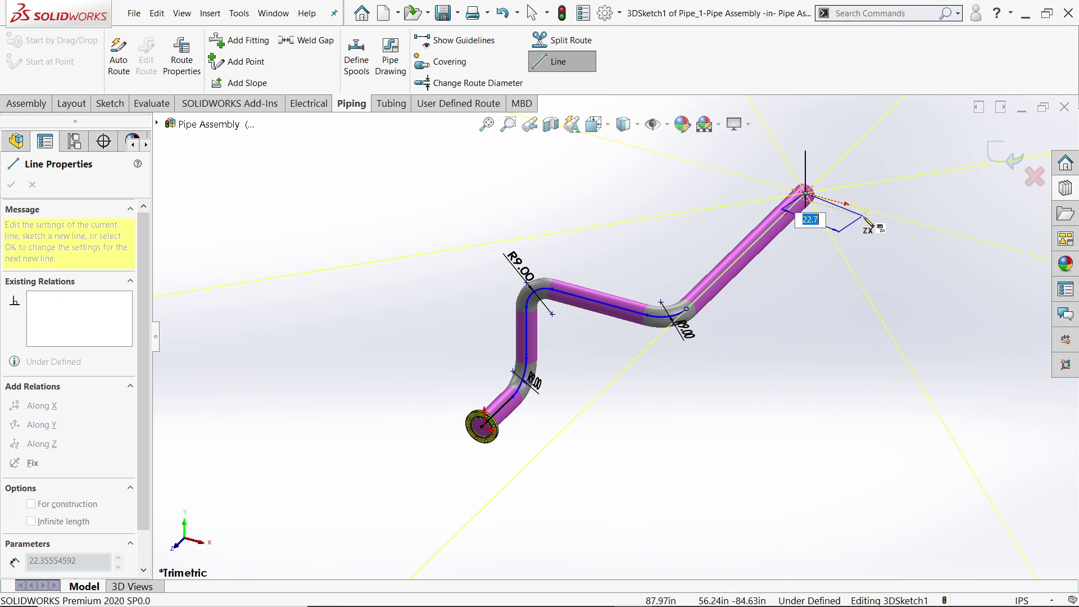
{"action": "scroll", "coordinate": [876, 233], "scroll_direction": "up", "scroll_amount": 3}
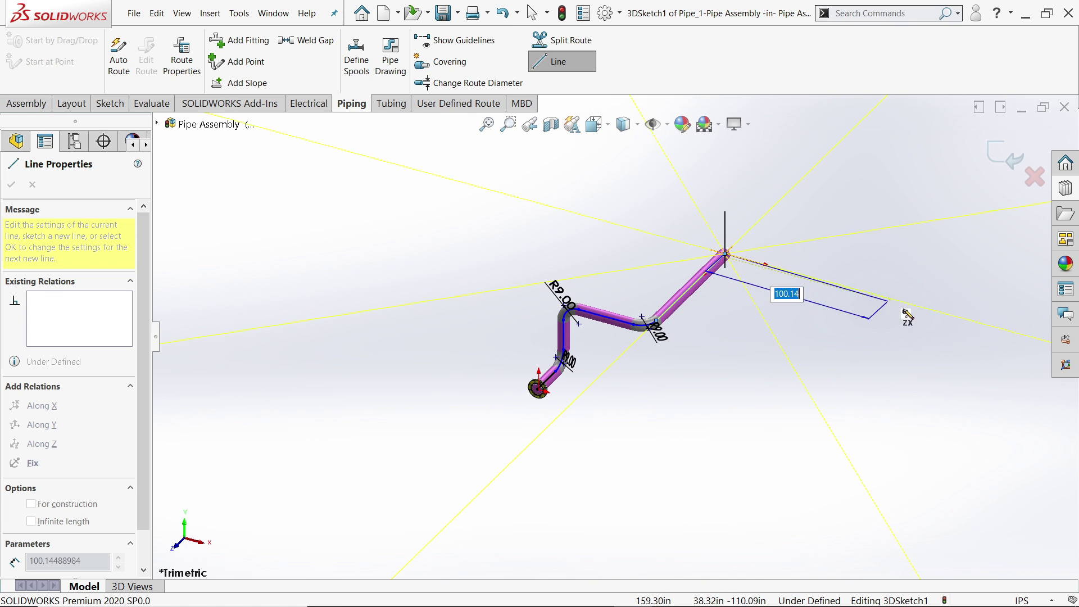
{"action": "left_click", "coordinate": [967, 319]}
Step: Dimension the flange run at 50, the vertical run at 36 and the next horizontal run at 65 in
{"action": "key", "text": "Escape"}
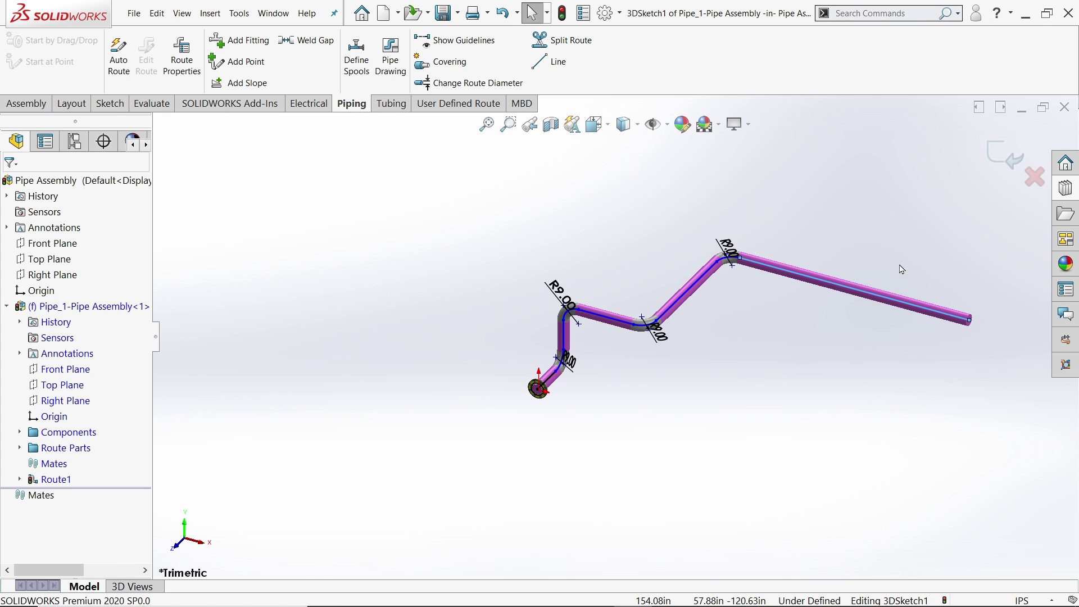
{"action": "scroll", "coordinate": [899, 269], "scroll_direction": "down", "scroll_amount": 2}
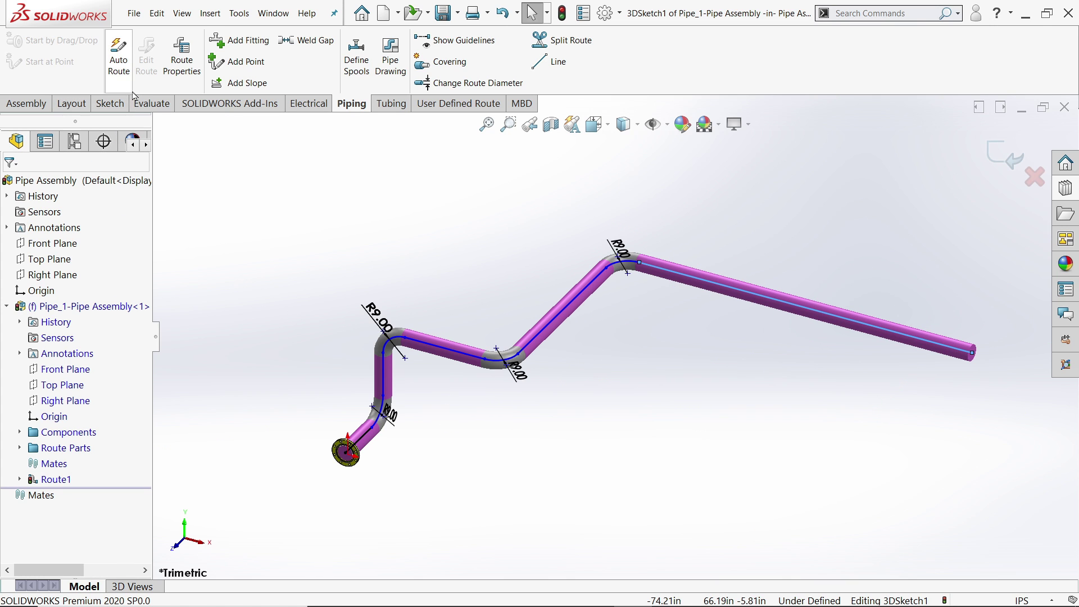
{"action": "left_click", "coordinate": [110, 103]}
{"action": "left_click", "coordinate": [55, 56]}
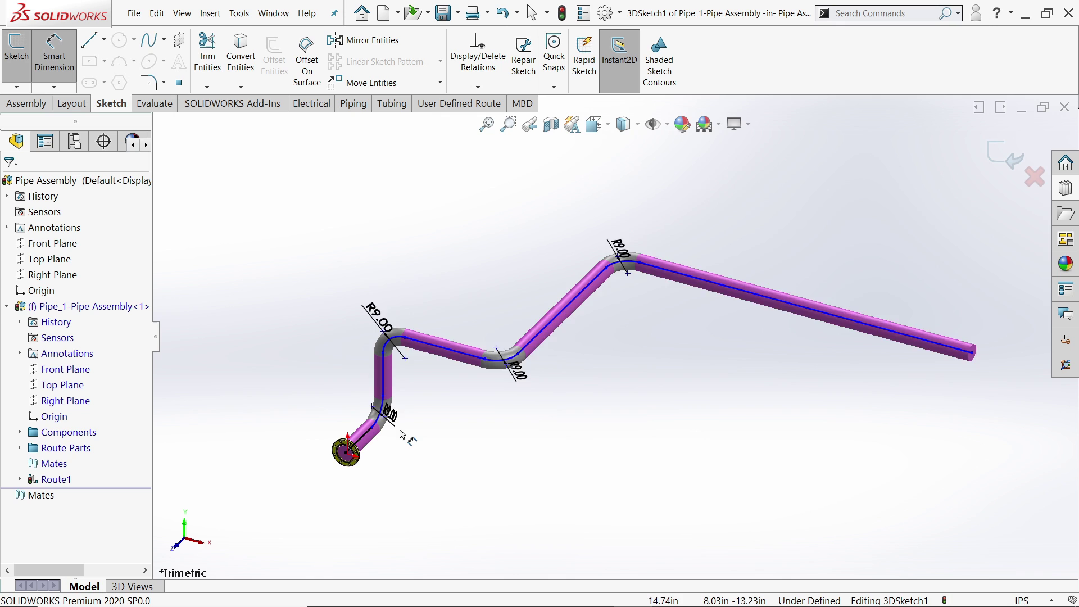
{"action": "scroll", "coordinate": [375, 433], "scroll_direction": "down", "scroll_amount": 2}
{"action": "left_click", "coordinate": [374, 431]}
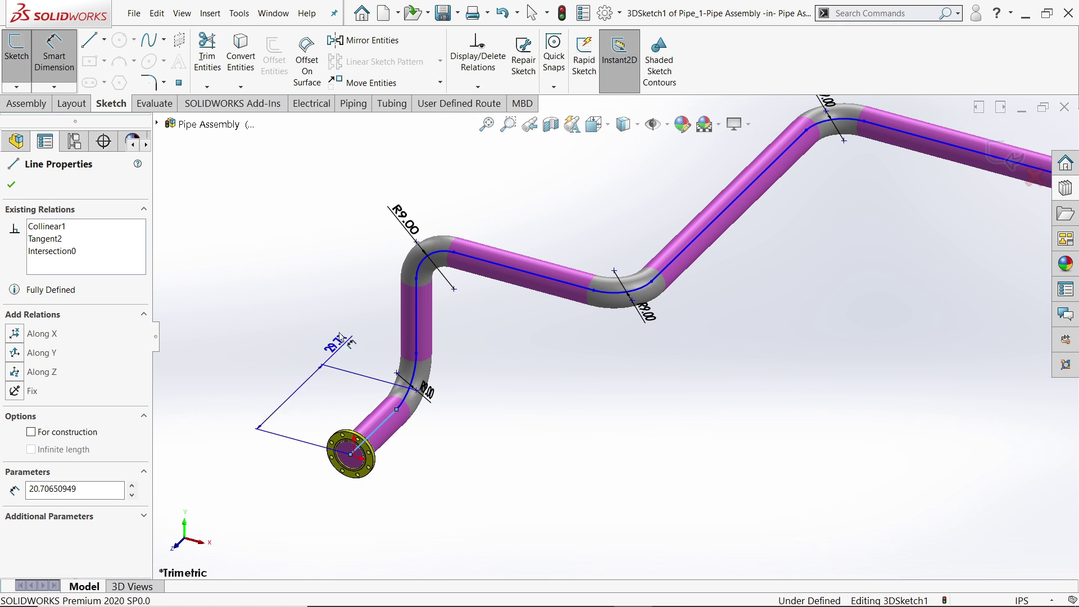
{"action": "left_click", "coordinate": [269, 375]}
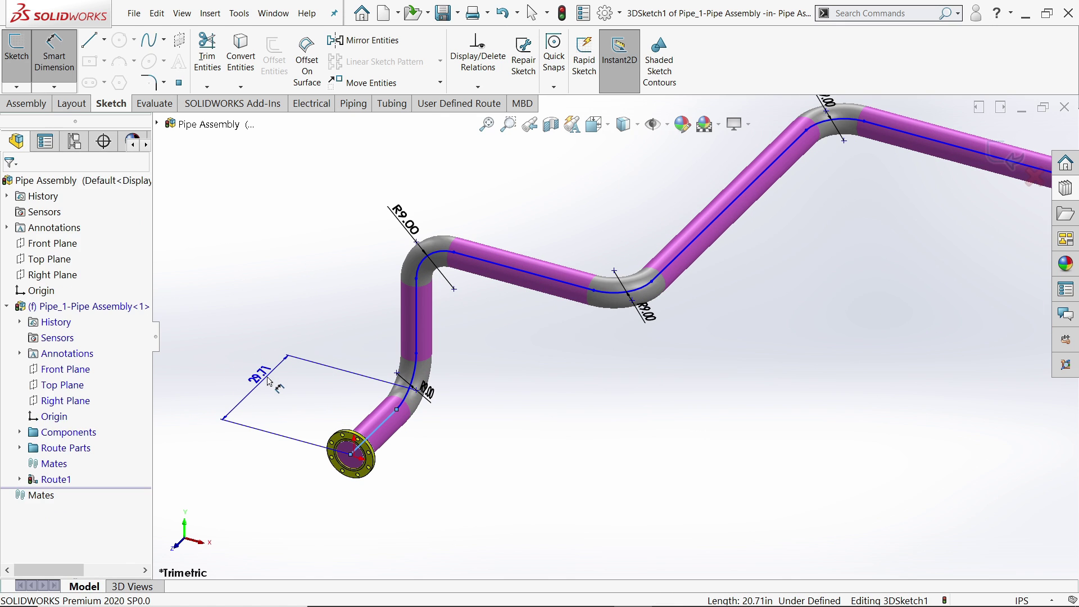
{"action": "type", "text": "50"}
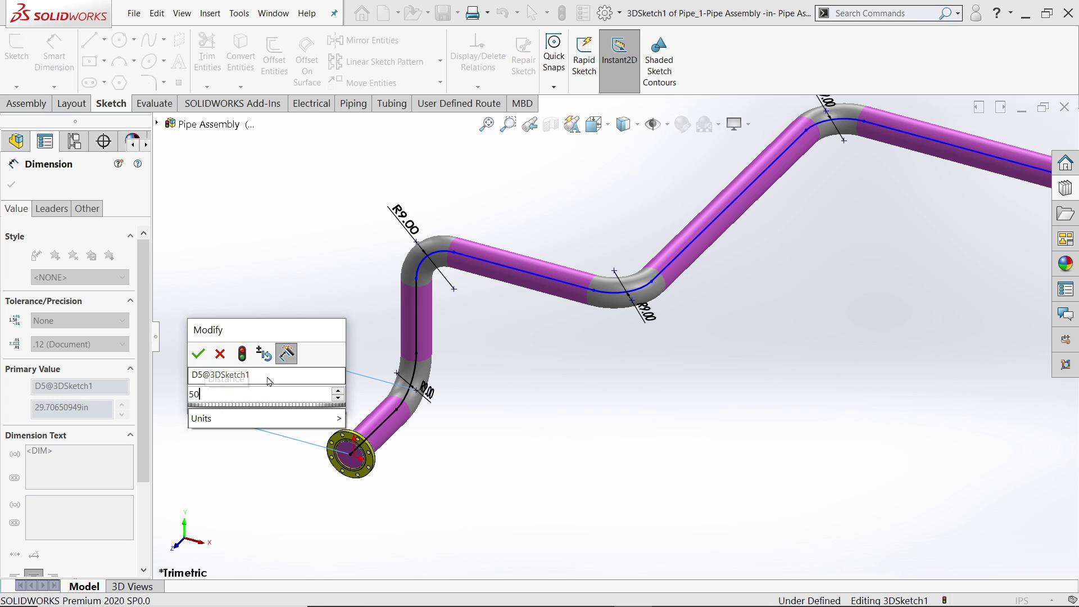
{"action": "key", "text": "Return"}
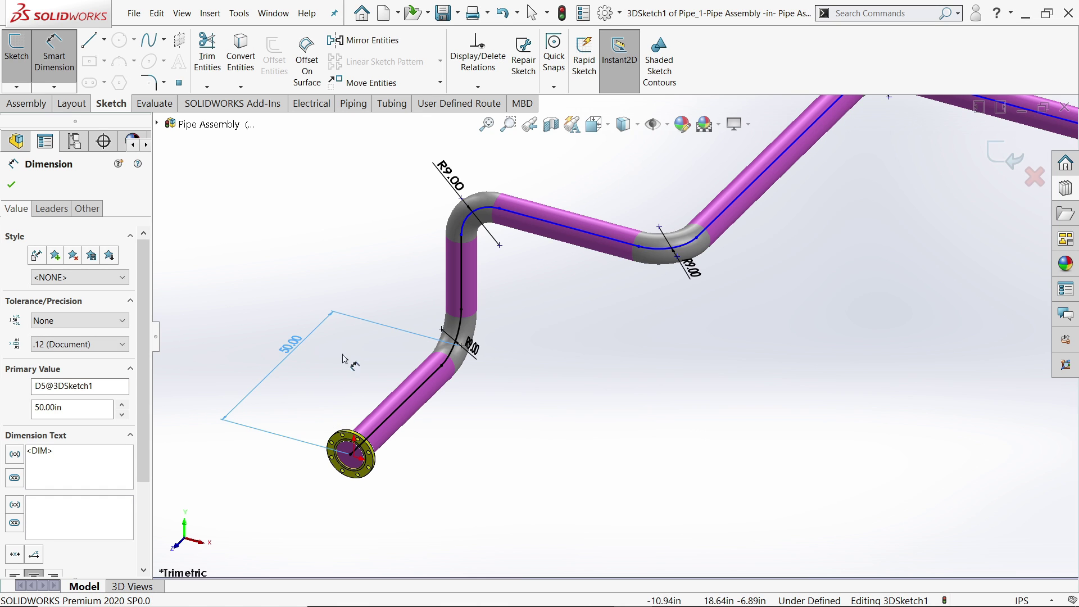
{"action": "left_click", "coordinate": [445, 282]}
{"action": "left_click", "coordinate": [401, 267]}
{"action": "type", "text": "36"}
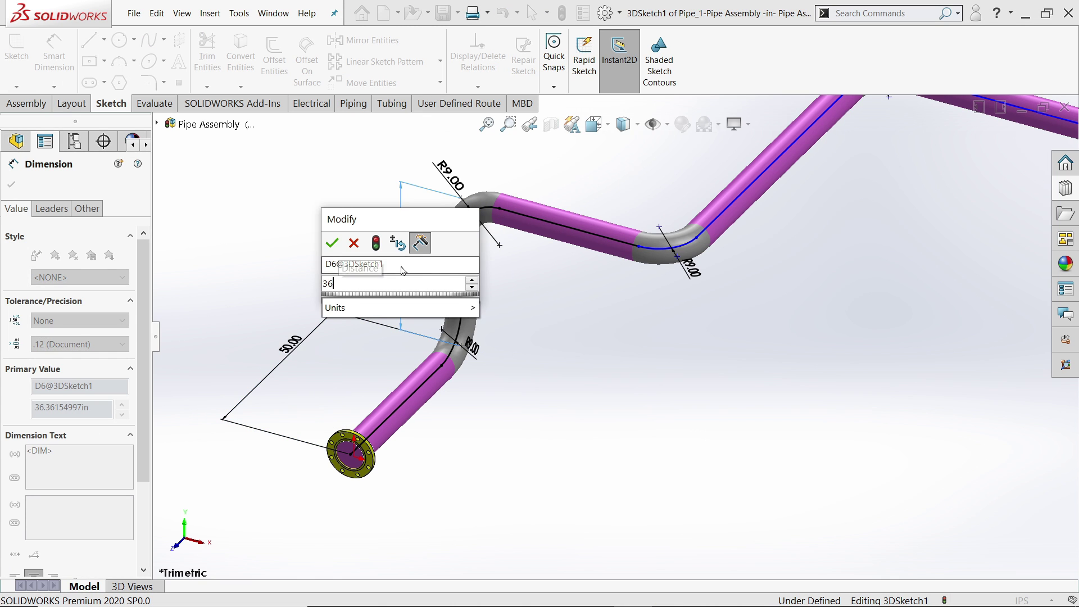
{"action": "key", "text": "Return"}
{"action": "left_click", "coordinate": [565, 215]}
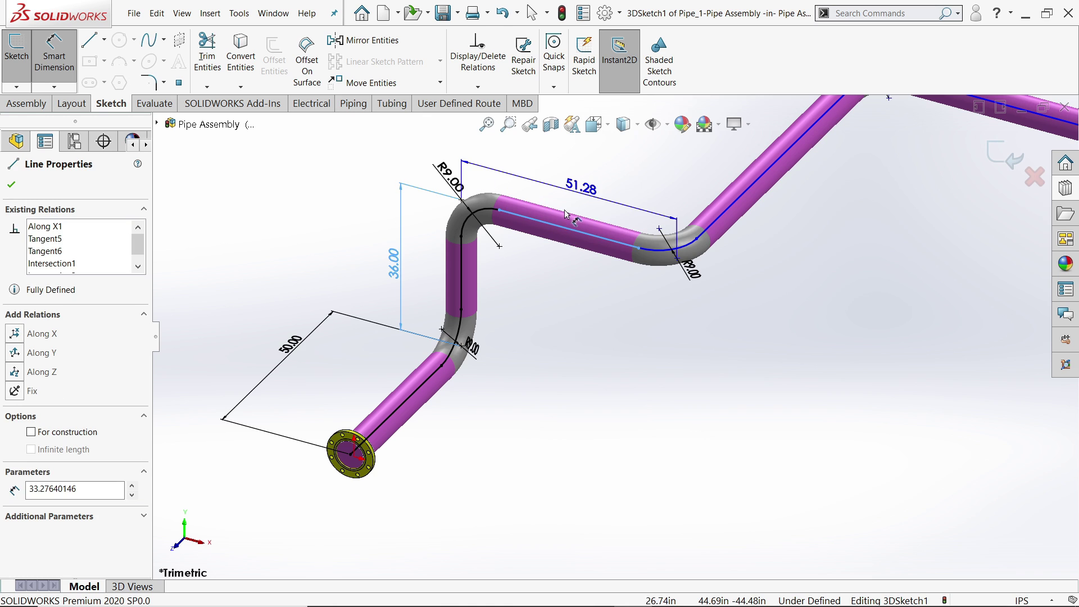
{"action": "left_click", "coordinate": [565, 214]}
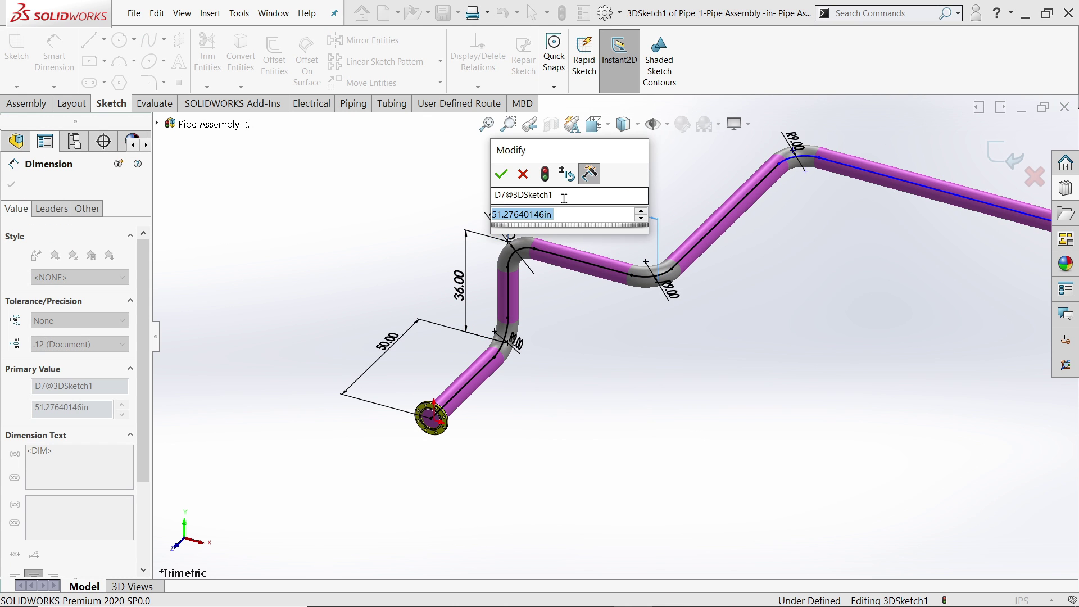
{"action": "type", "text": "65"}
{"action": "key", "text": "Return"}
Step: Dimension the diagonal run and the final run at 100 in each
{"action": "key", "text": "f"}
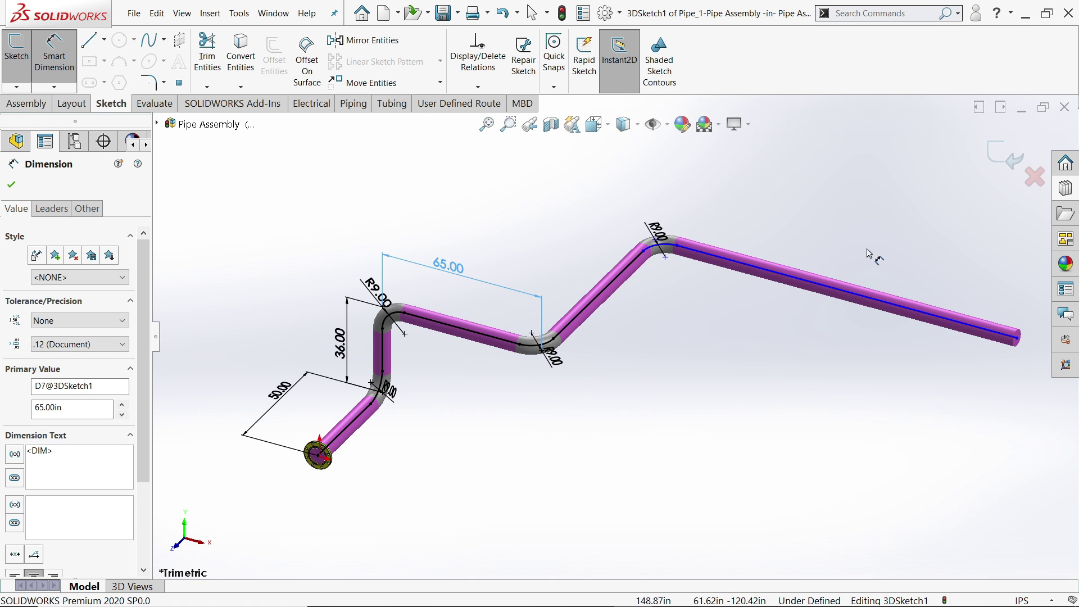
{"action": "left_click", "coordinate": [609, 297]}
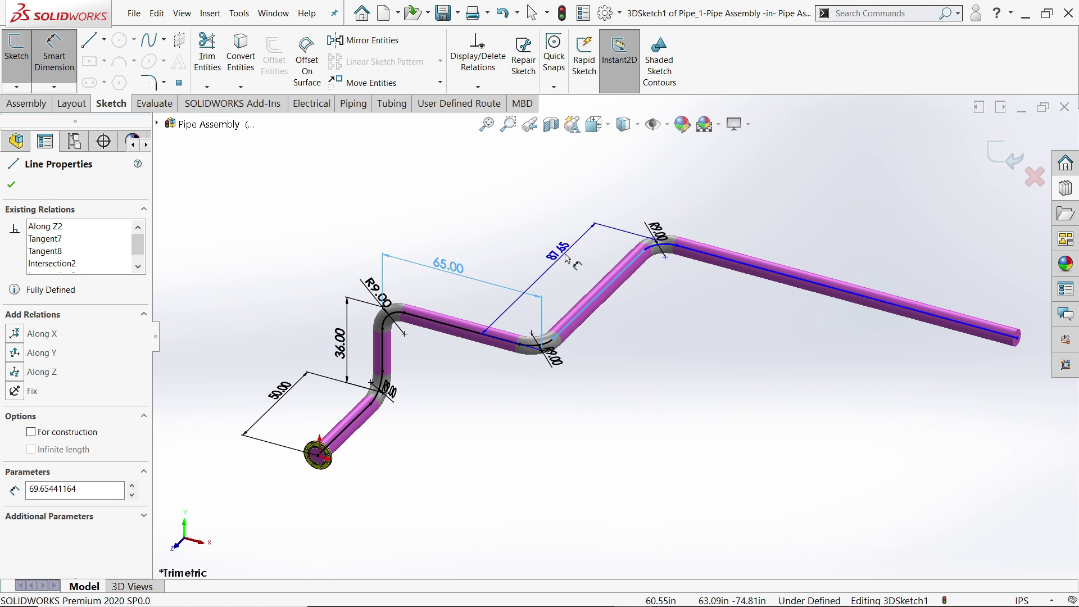
{"action": "left_click", "coordinate": [566, 257]}
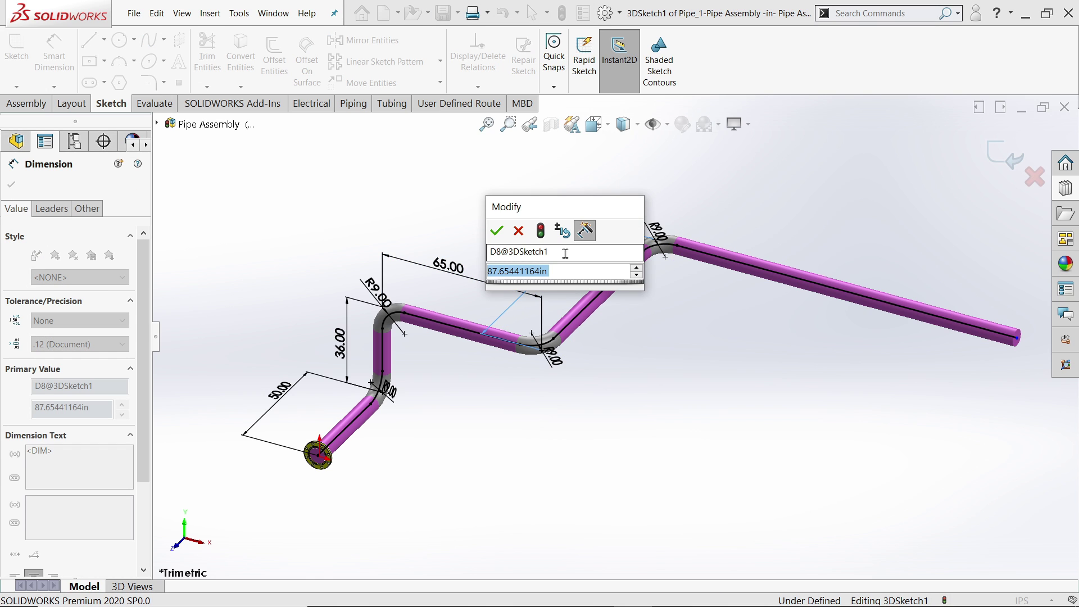
{"action": "type", "text": "100"}
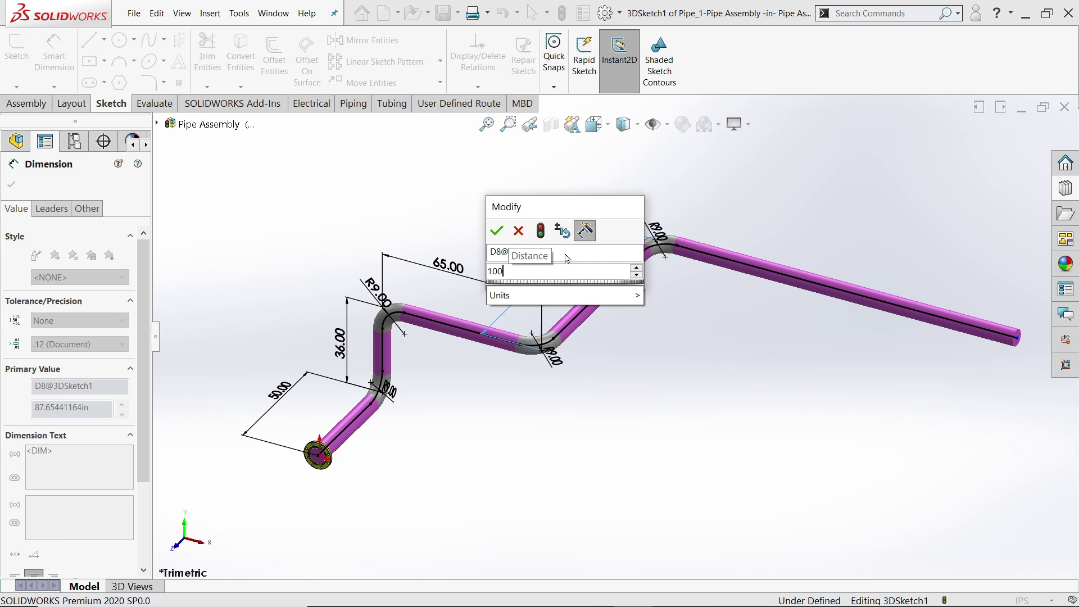
{"action": "key", "text": "Return"}
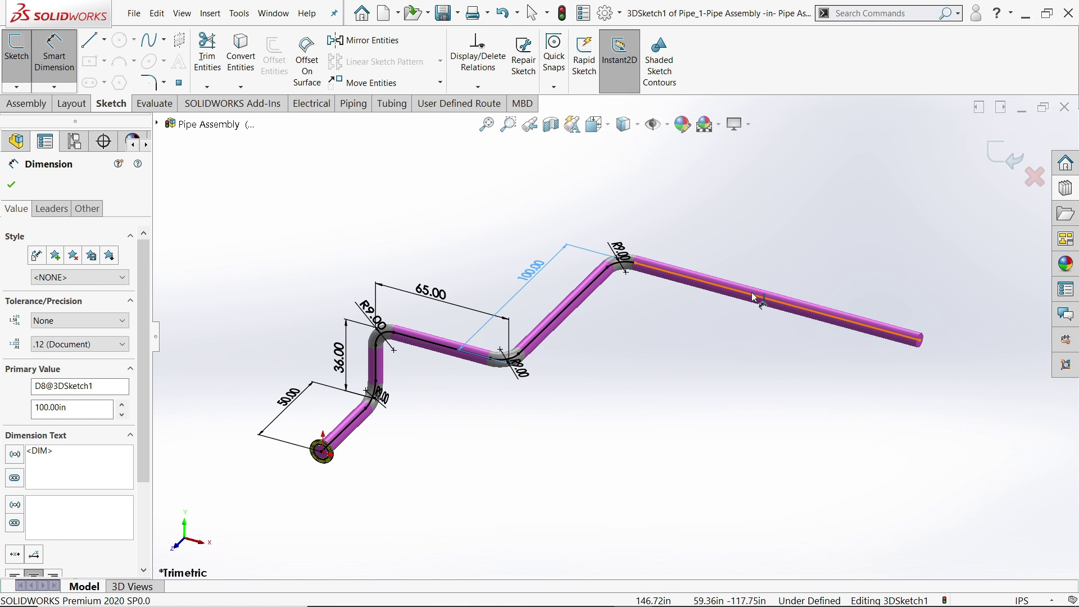
{"action": "left_click", "coordinate": [753, 297]}
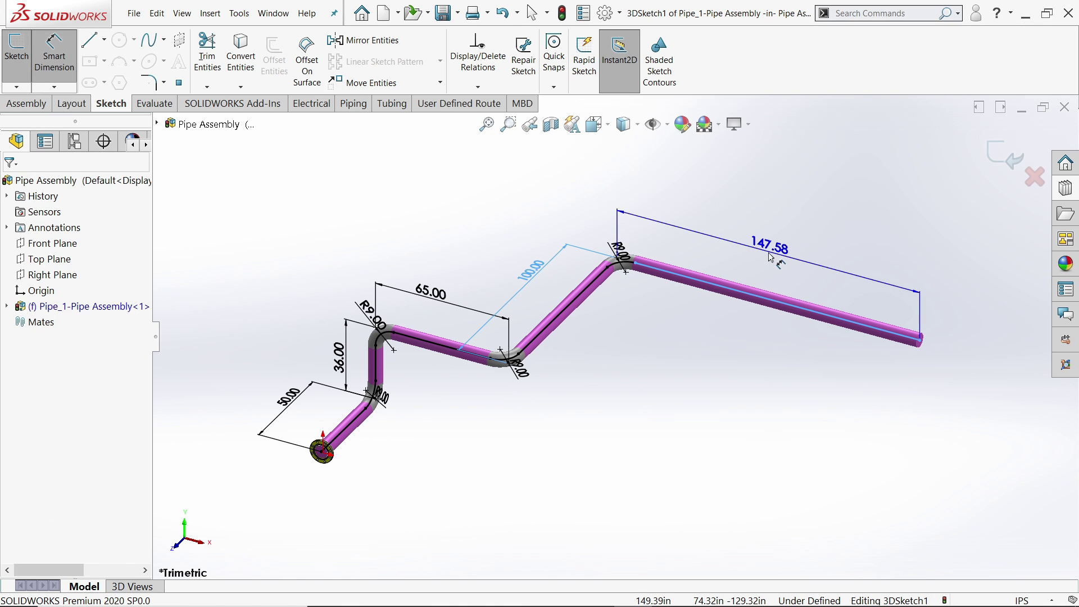
{"action": "left_click", "coordinate": [775, 260]}
{"action": "type", "text": "100"}
{"action": "key", "text": "Return"}
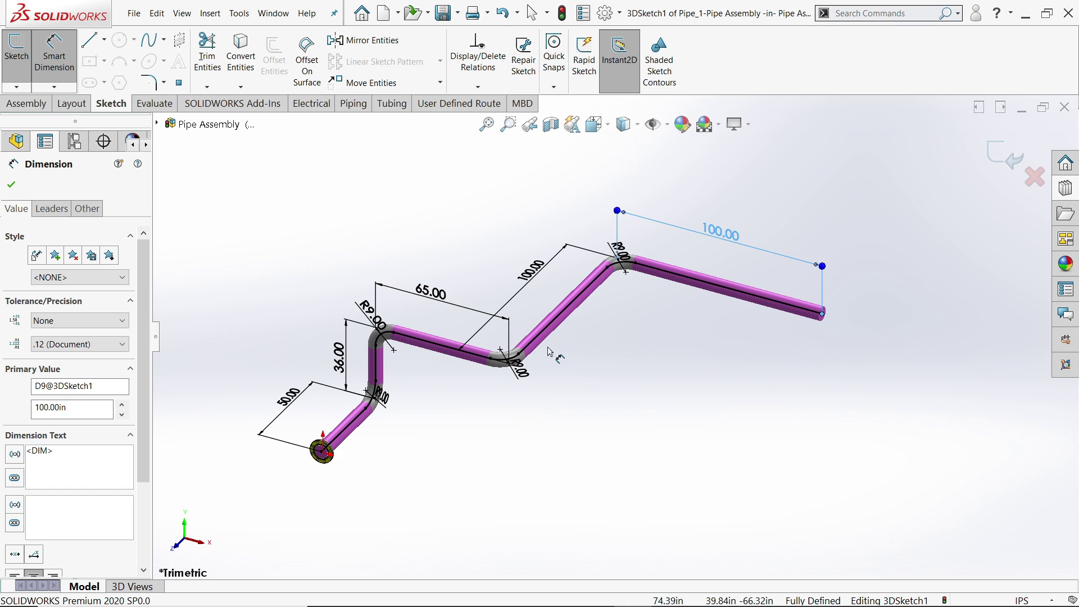
{"action": "scroll", "coordinate": [539, 362], "scroll_direction": "down", "scroll_amount": 1}
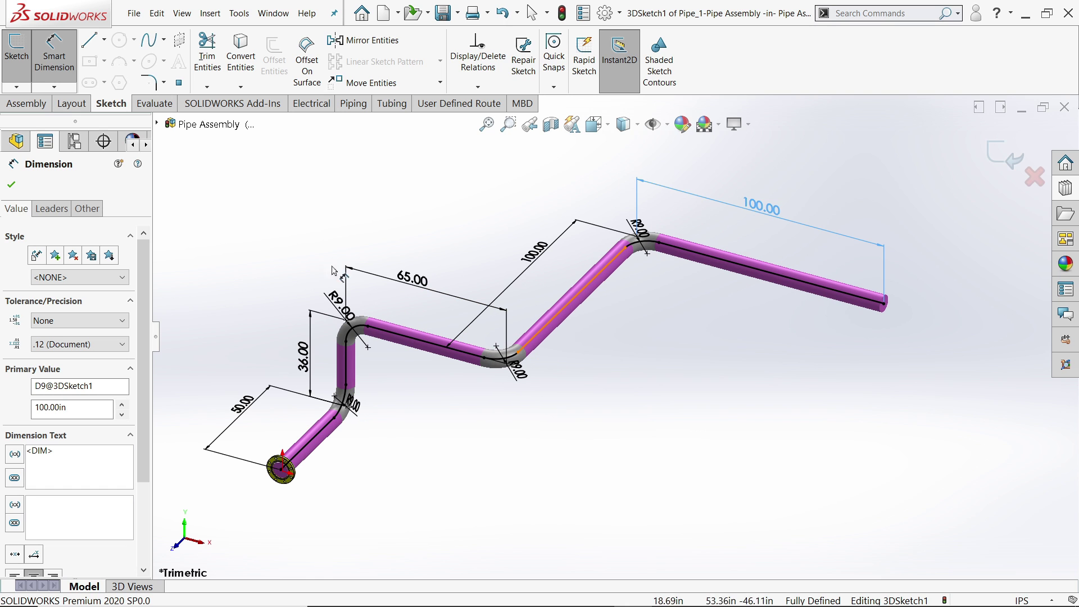
{"action": "left_click", "coordinate": [14, 187]}
Step: Delete the bend after the 65 in run, accepting the missing-elbow warning
{"action": "scroll", "coordinate": [530, 336], "scroll_direction": "down", "scroll_amount": 1}
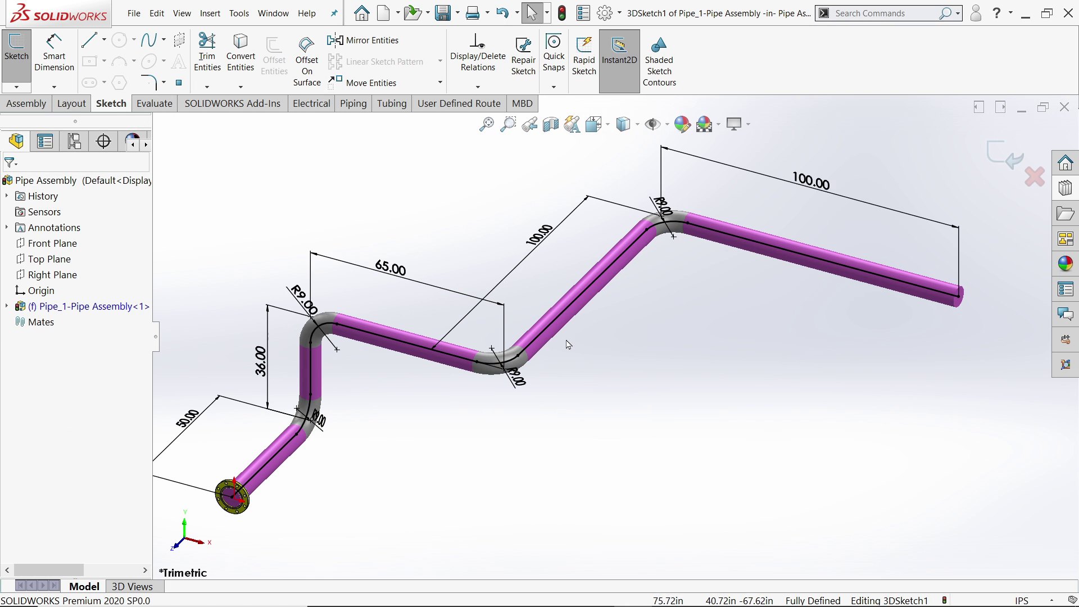
{"action": "scroll", "coordinate": [568, 346], "scroll_direction": "down", "scroll_amount": 3}
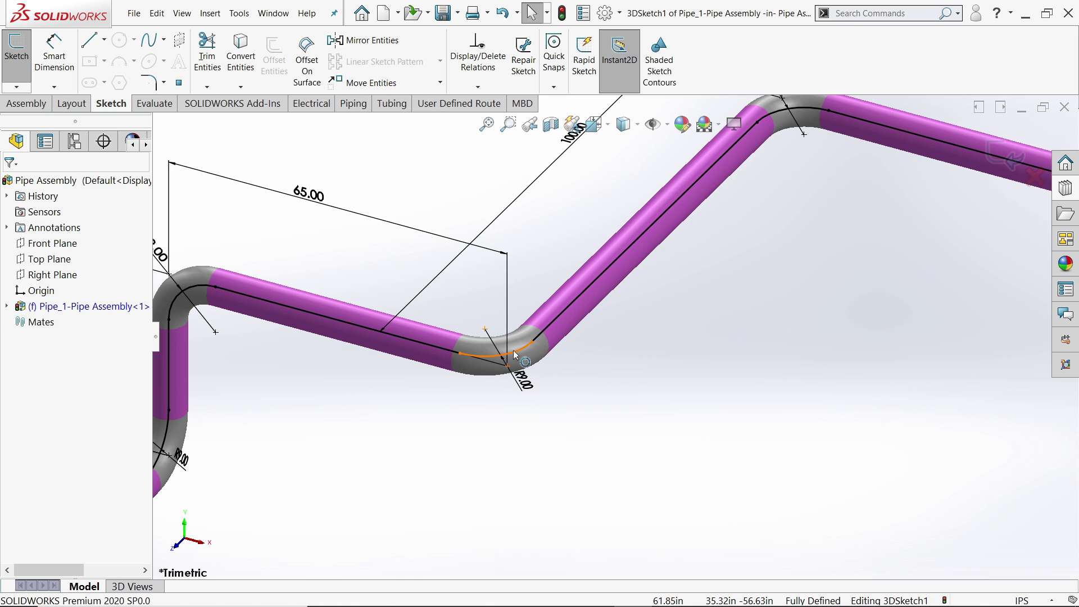
{"action": "left_click", "coordinate": [516, 357]}
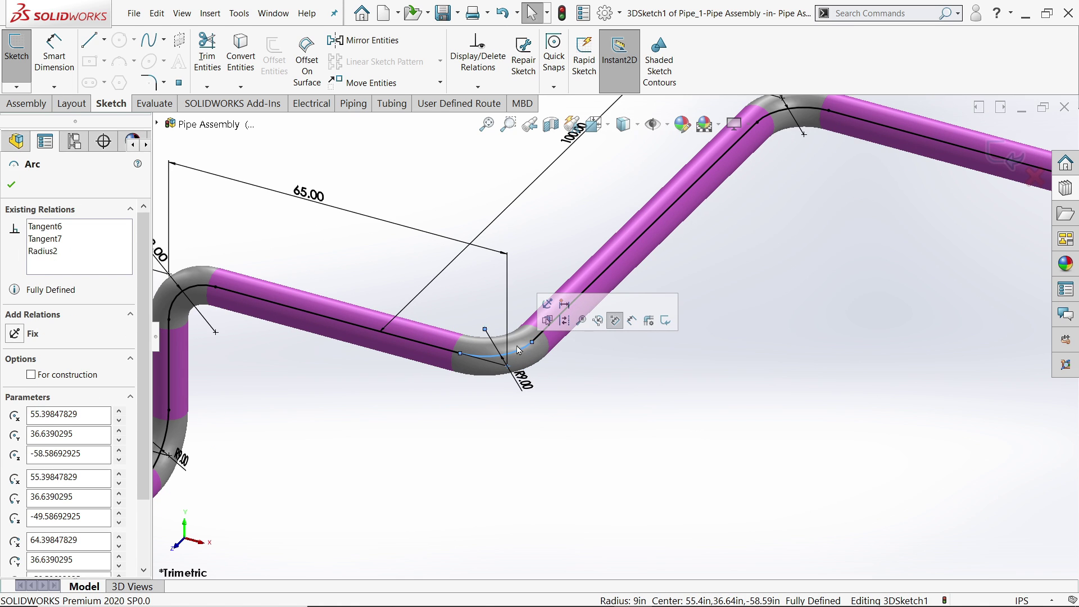
{"action": "key", "text": "Delete"}
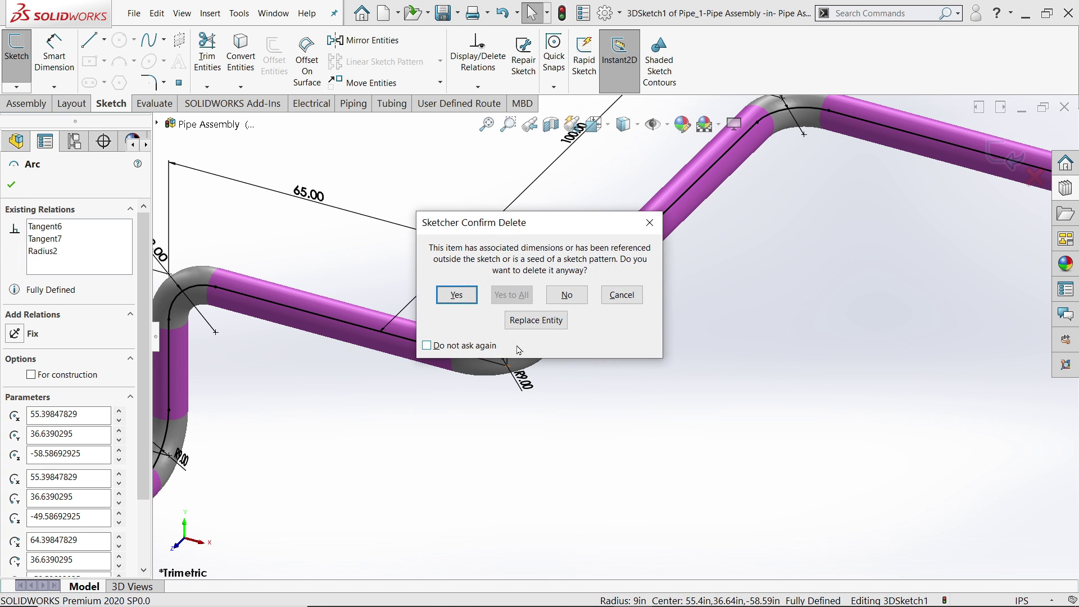
{"action": "left_click", "coordinate": [455, 296]}
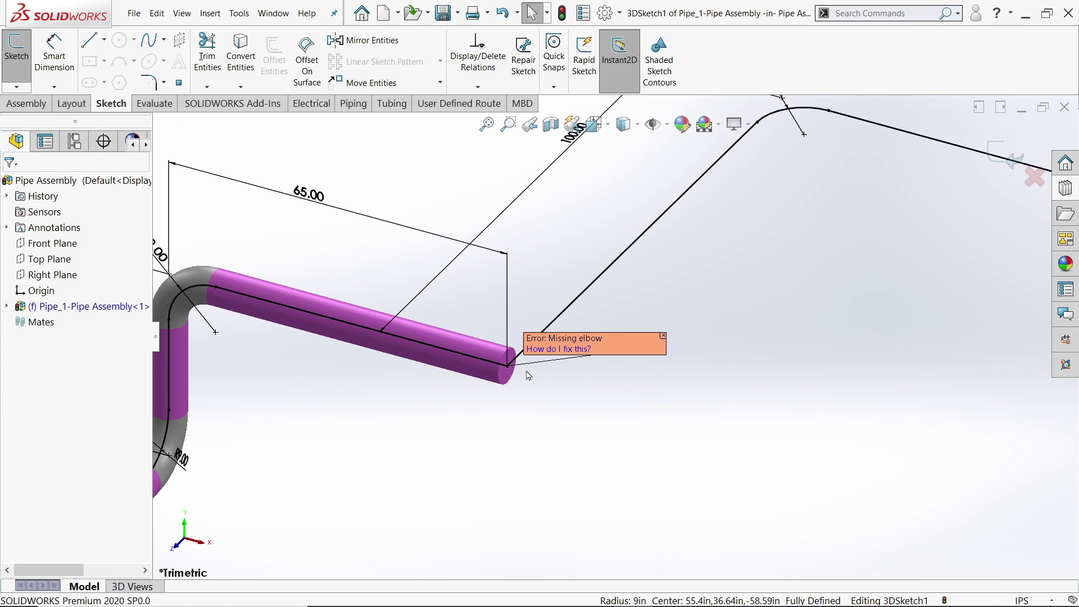
{"action": "scroll", "coordinate": [529, 375], "scroll_direction": "up", "scroll_amount": 5}
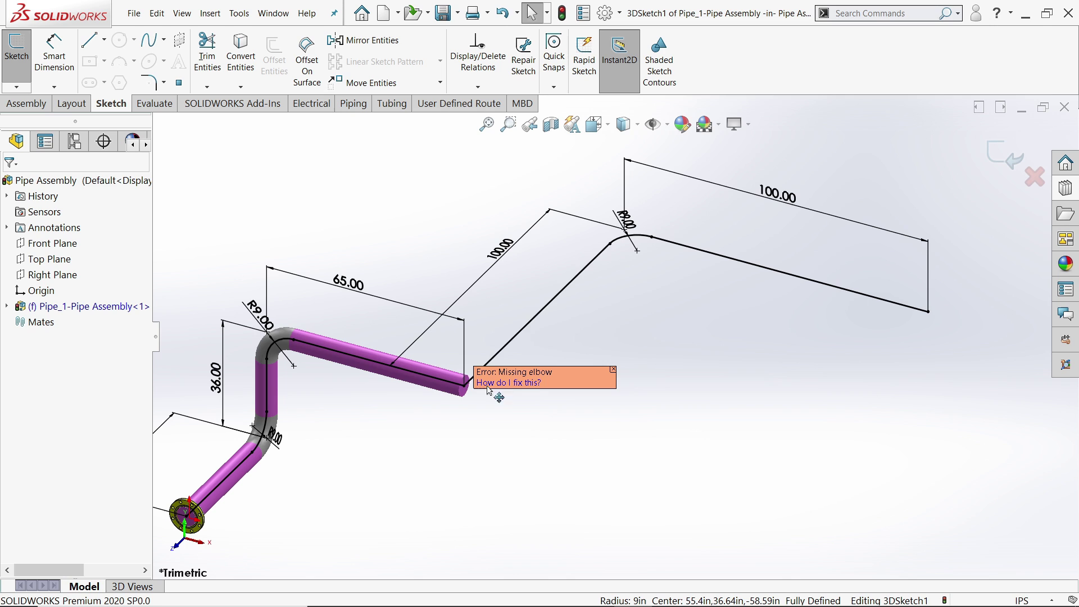
Step: Draw a new route line from the open pipe end toward the lower right
{"action": "key", "text": "l"}
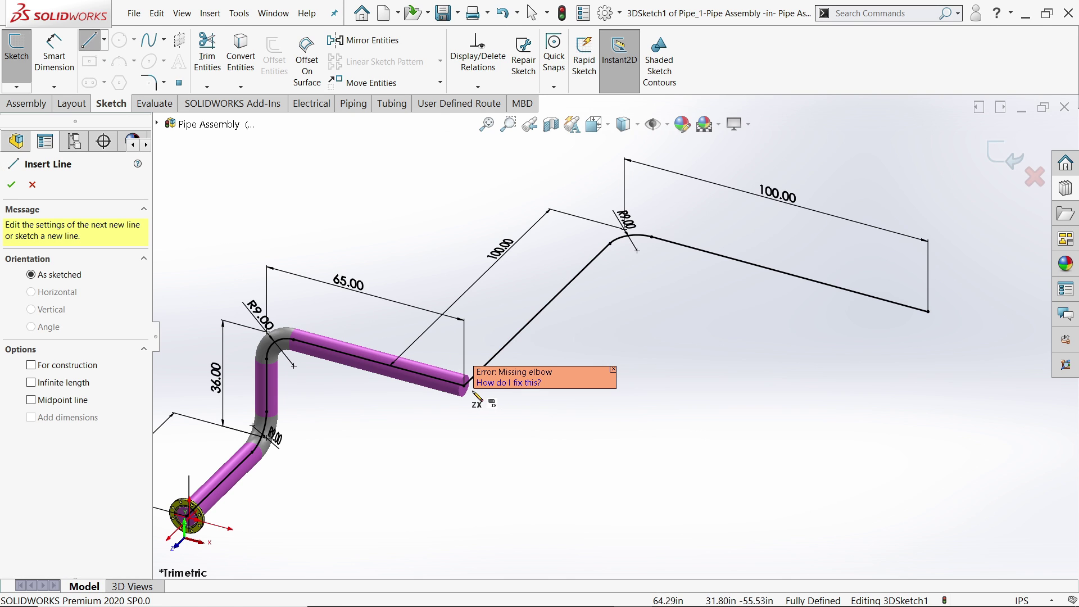
{"action": "left_click", "coordinate": [465, 387]}
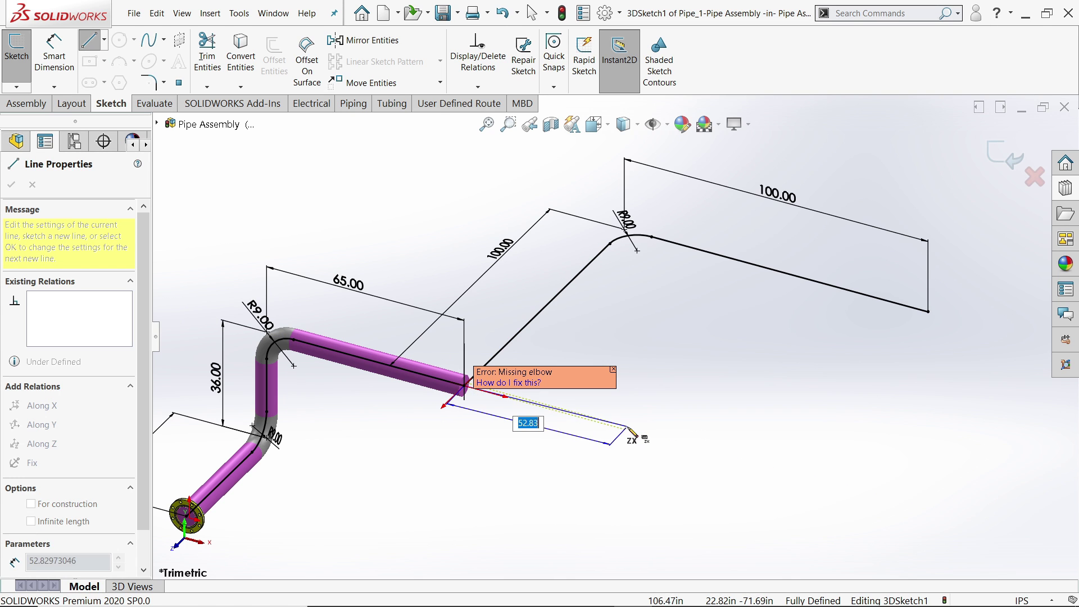
{"action": "left_click", "coordinate": [641, 433]}
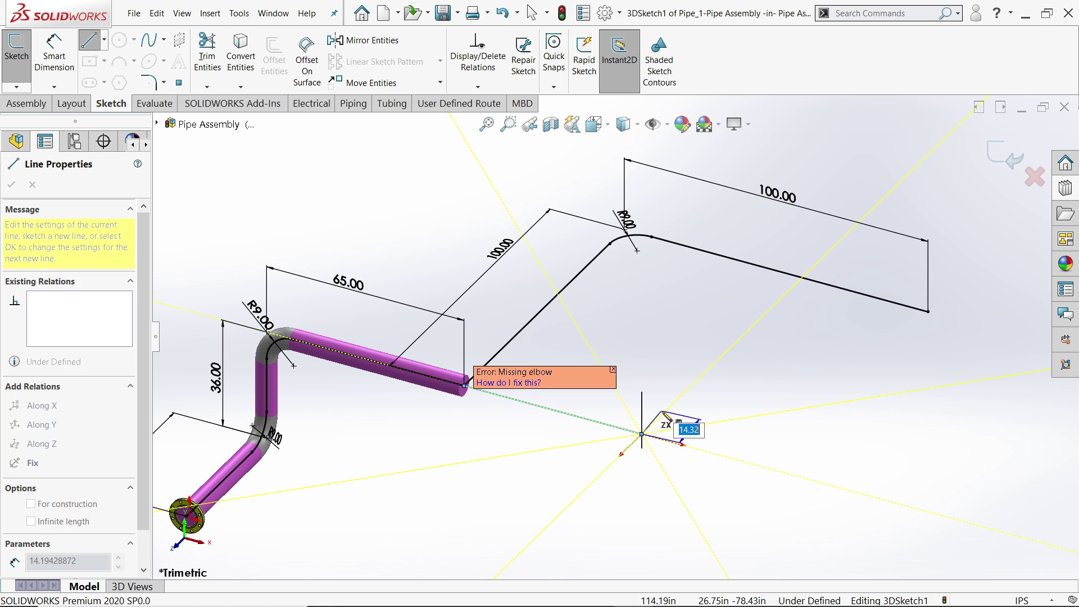
{"action": "key", "text": "Escape"}
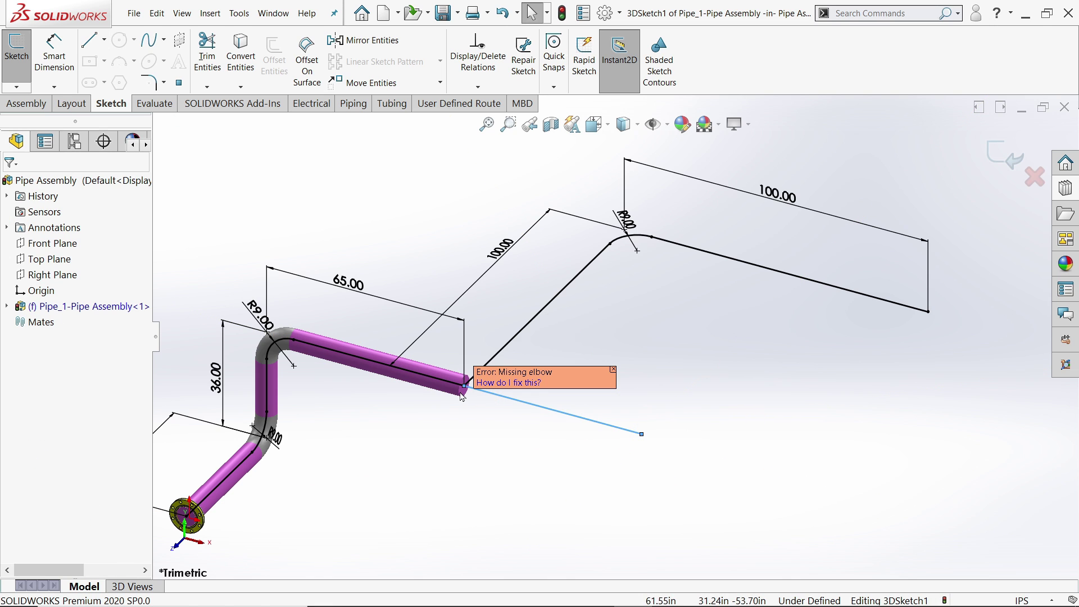
Step: Insert a Tee Inch 6 Sch40 straight tee at the lower pipe end, then another on the upper pipe
{"action": "left_click", "coordinate": [1066, 189]}
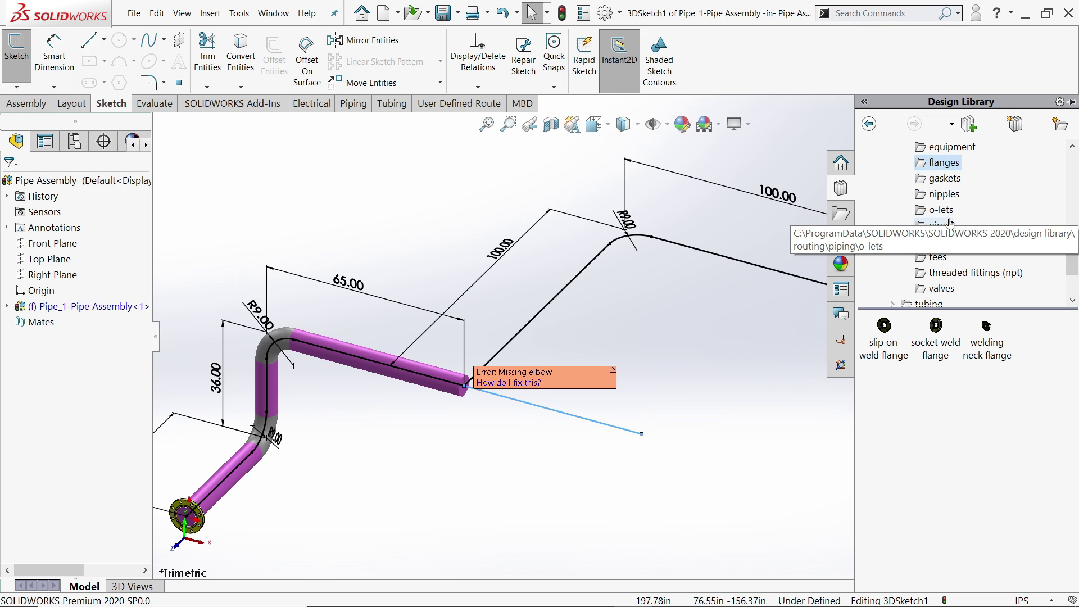
{"action": "left_click", "coordinate": [937, 257]}
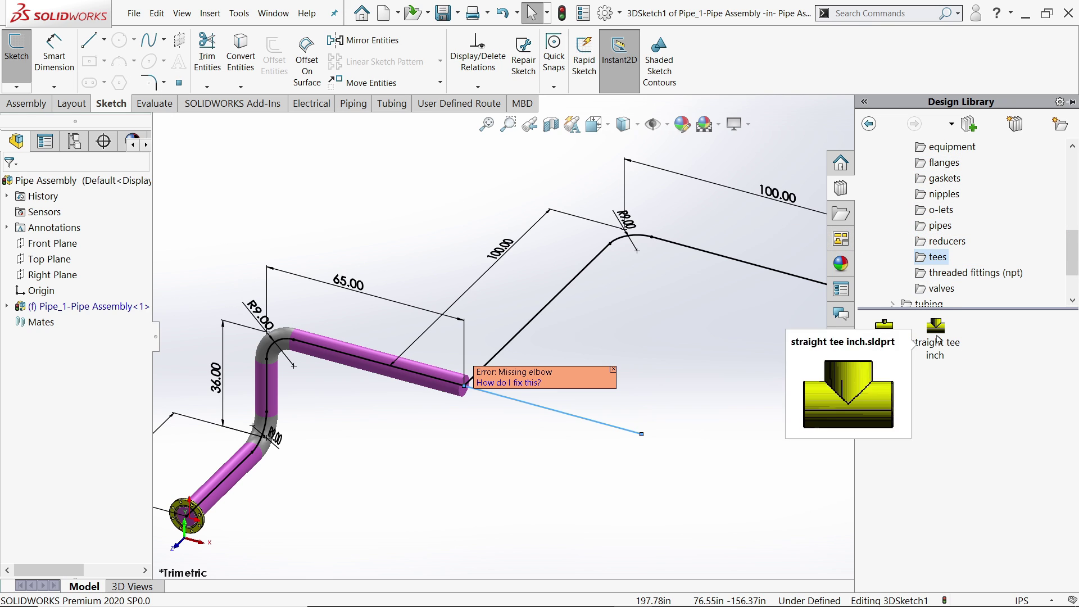
{"action": "mouse_move", "coordinate": [936, 338]}
{"action": "left_mouse_down"}
{"action": "mouse_move", "coordinate": [840, 368]}
{"action": "mouse_move", "coordinate": [509, 404]}
{"action": "mouse_move", "coordinate": [464, 388]}
{"action": "left_mouse_up"}
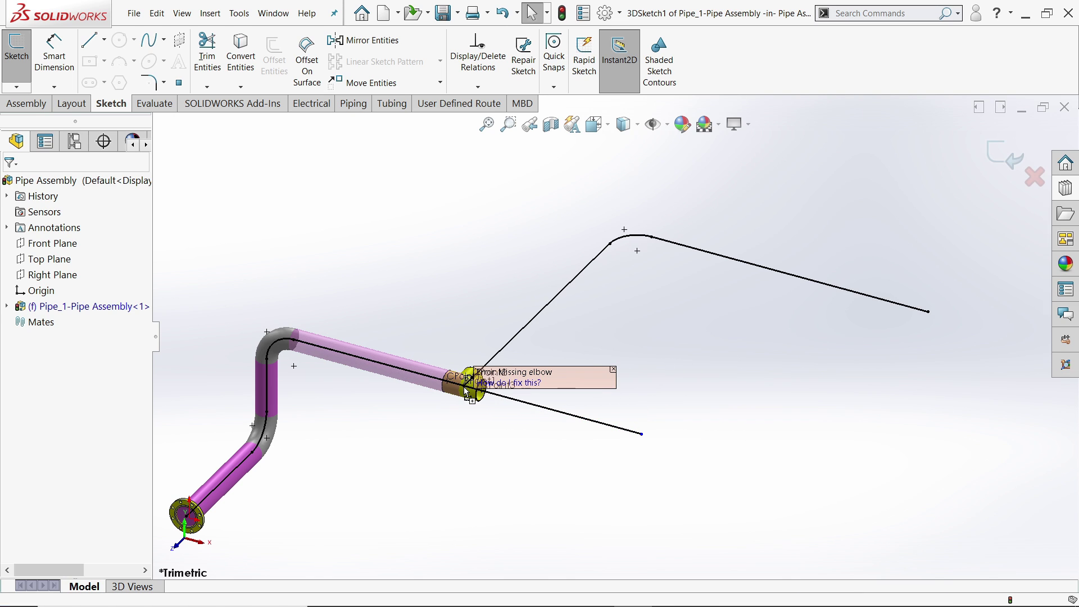
{"action": "left_click_drag", "start_coordinate": [465, 388], "coordinate": [465, 388]}
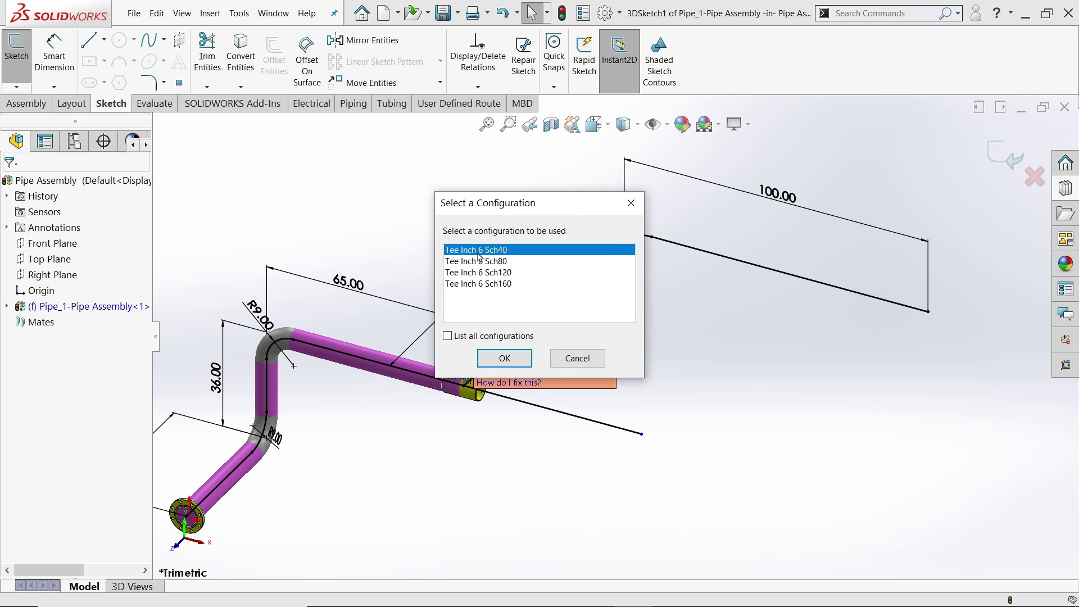
{"action": "left_click", "coordinate": [504, 358]}
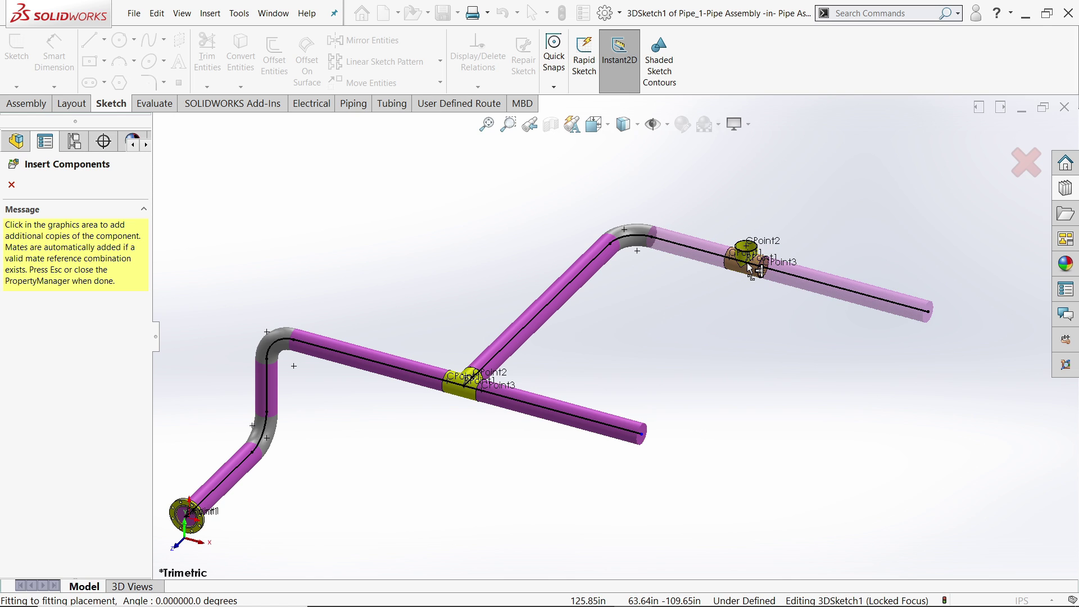
{"action": "key", "text": "Tab"}
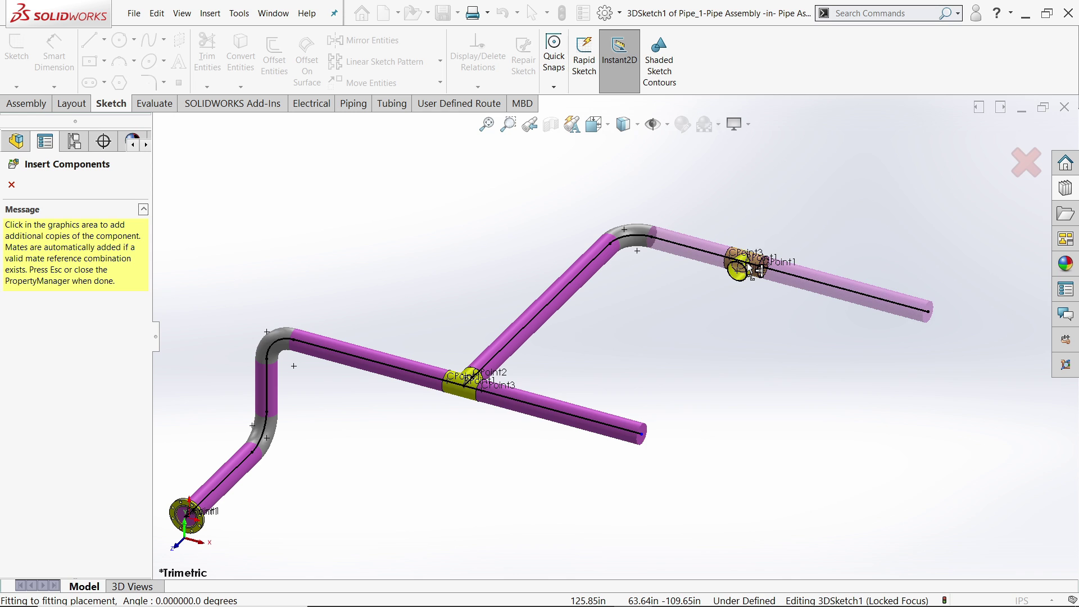
{"action": "left_click", "coordinate": [750, 268]}
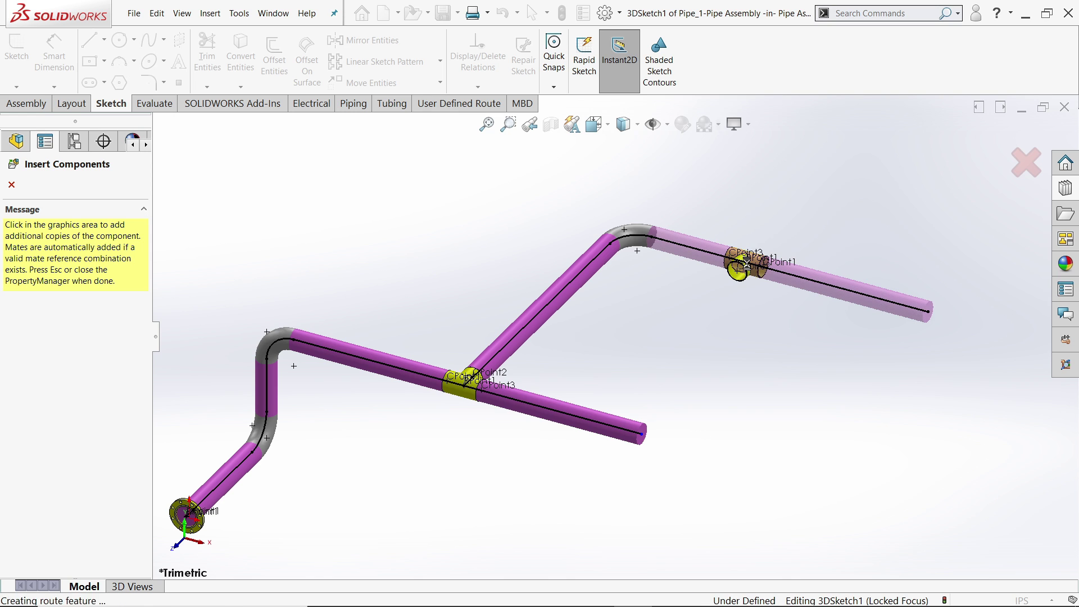
{"action": "scroll", "coordinate": [750, 269], "scroll_direction": "up", "scroll_amount": 3}
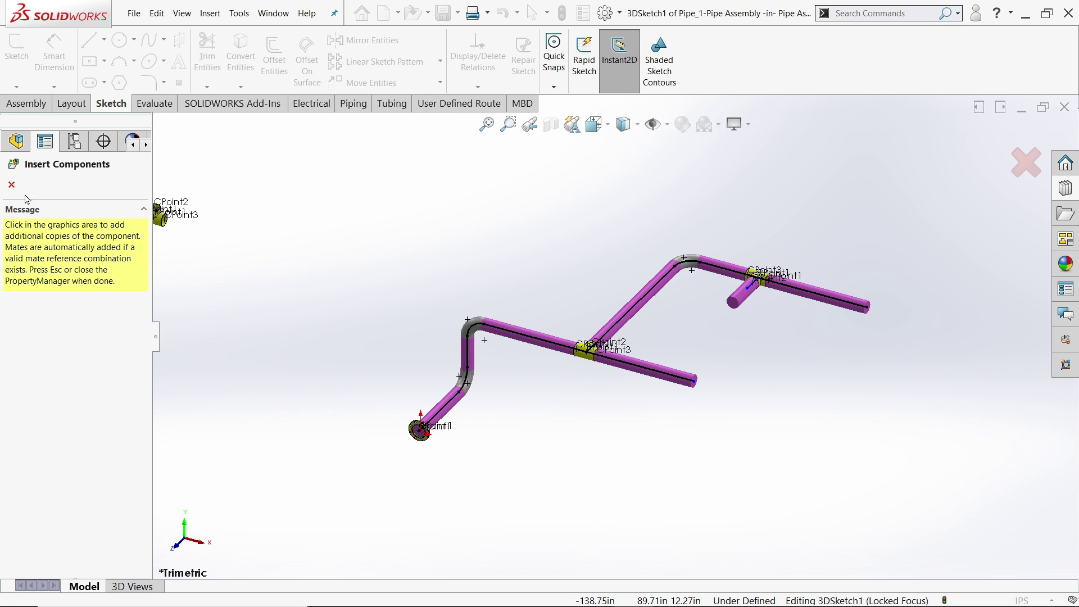
Step: Merge the upper tee's branch end with the lower pipe's end to form a bent branch
{"action": "left_click", "coordinate": [11, 184]}
{"action": "scroll", "coordinate": [621, 287], "scroll_direction": "down", "scroll_amount": 3}
{"action": "scroll", "coordinate": [621, 288], "scroll_direction": "down", "scroll_amount": 1}
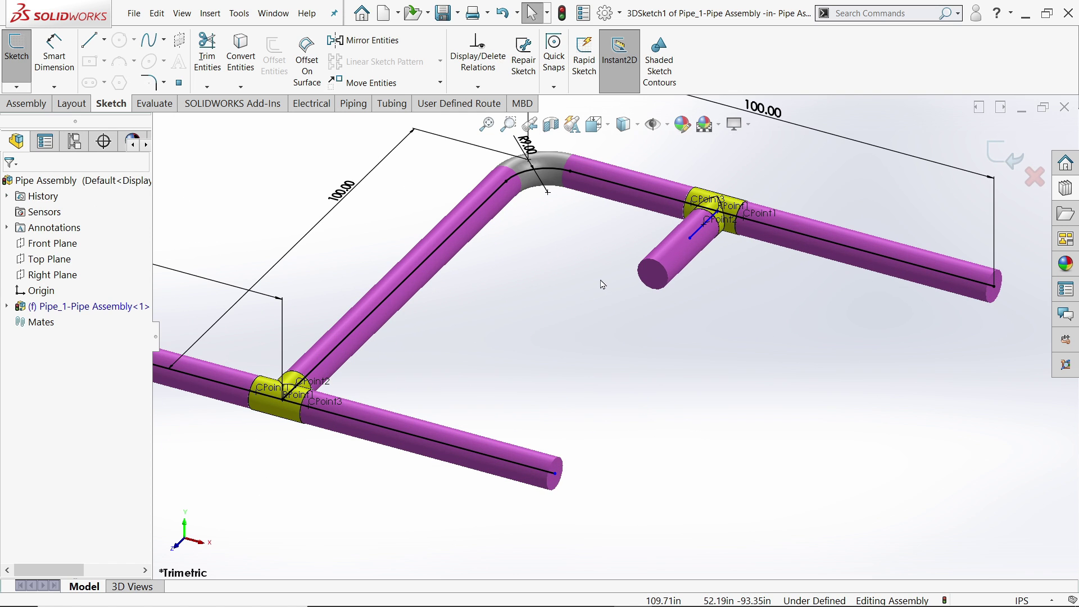
{"action": "left_click", "coordinate": [697, 241]}
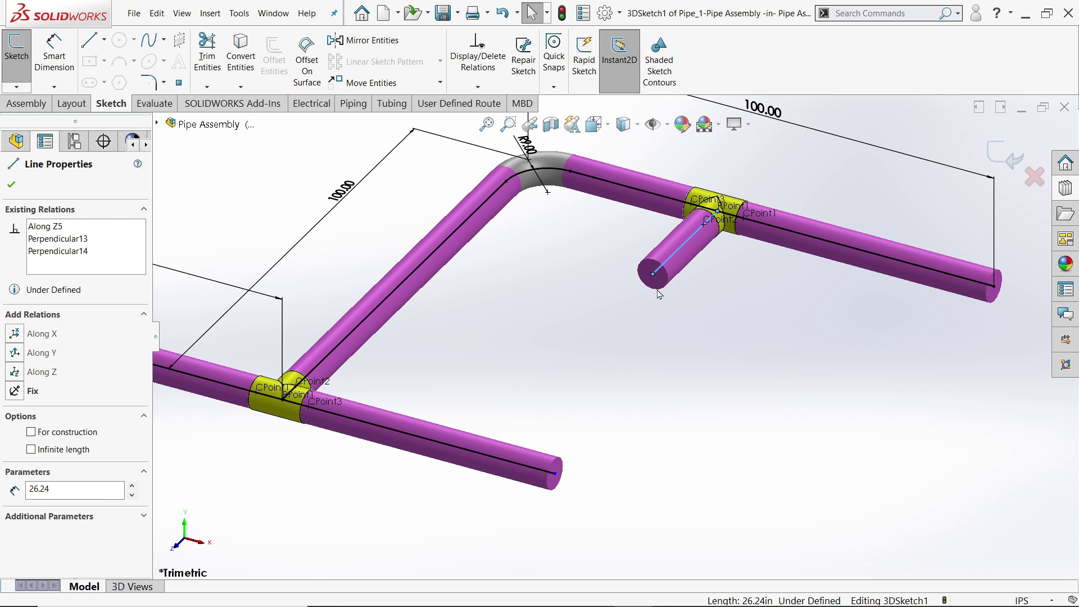
{"action": "left_click", "coordinate": [654, 274]}
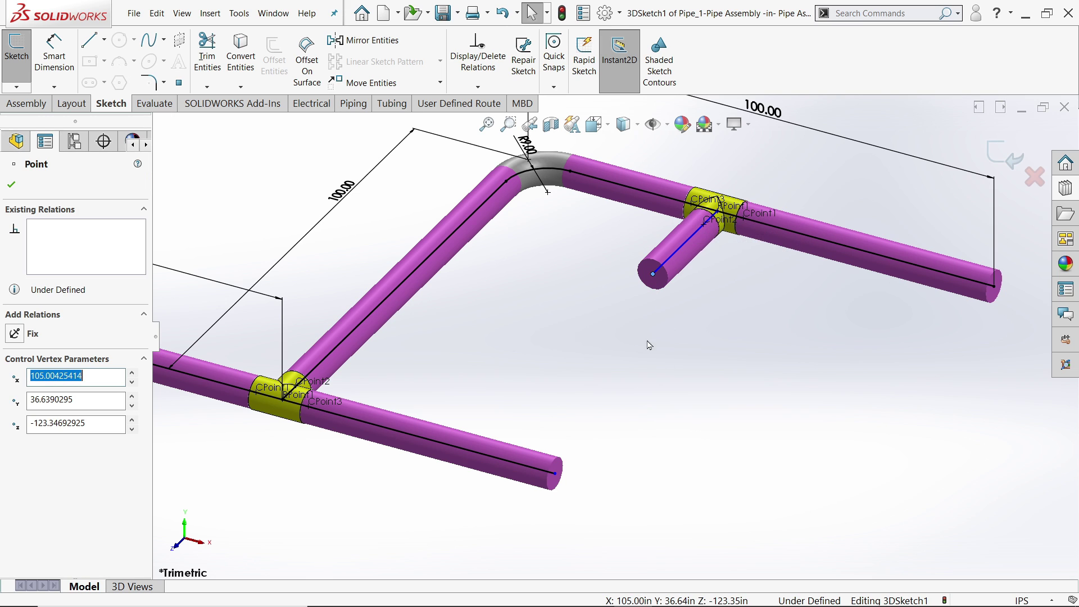
{"action": "left_click", "coordinate": [555, 476], "text": "ctrl"}
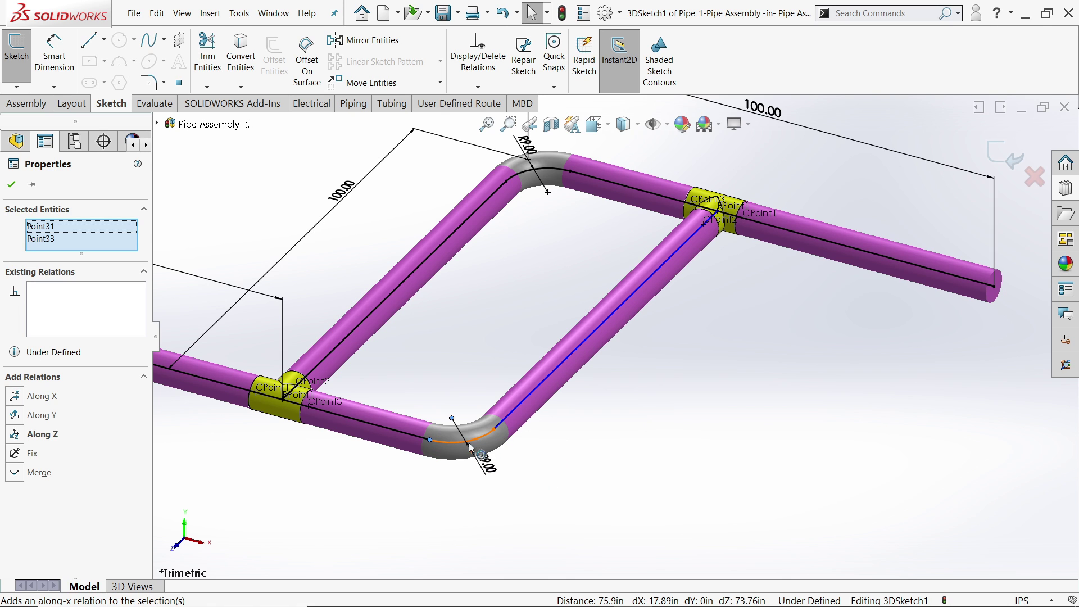
{"action": "scroll", "coordinate": [573, 426], "scroll_direction": "down", "scroll_amount": 3}
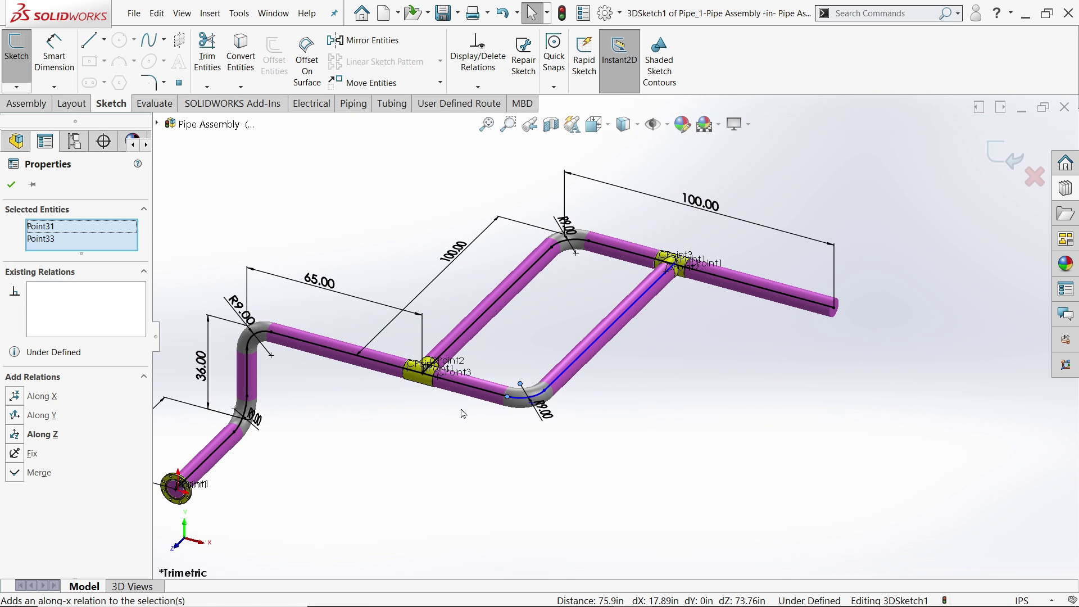
{"action": "scroll", "coordinate": [573, 426], "scroll_direction": "up", "scroll_amount": 1}
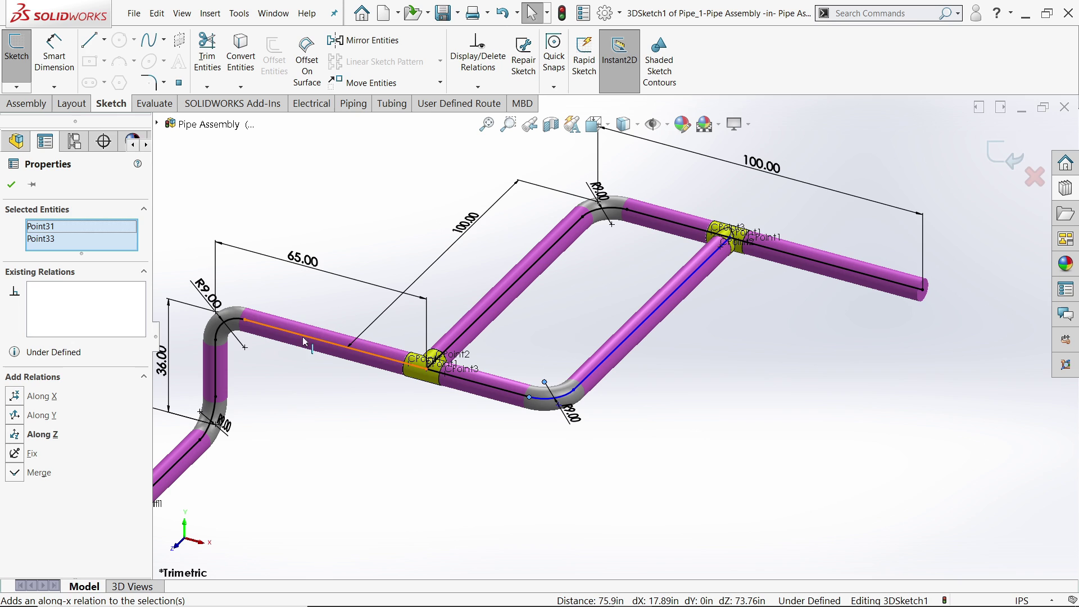
Step: Dimension the lower pipe run at 35 in and fit the whole route in view
{"action": "left_click", "coordinate": [54, 62]}
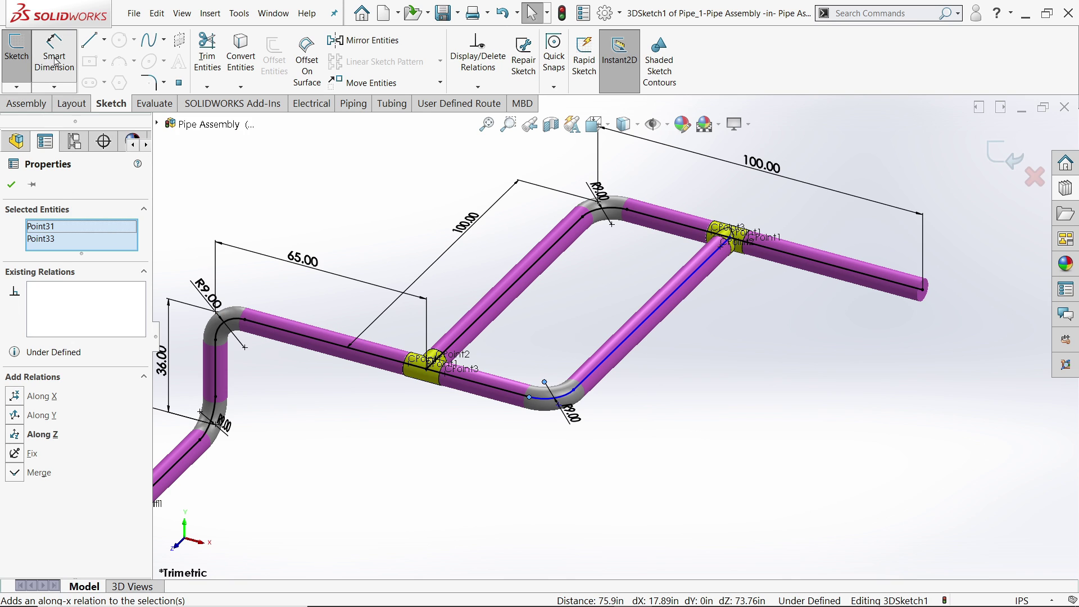
{"action": "left_click", "coordinate": [582, 375]}
{"action": "left_click", "coordinate": [456, 442]}
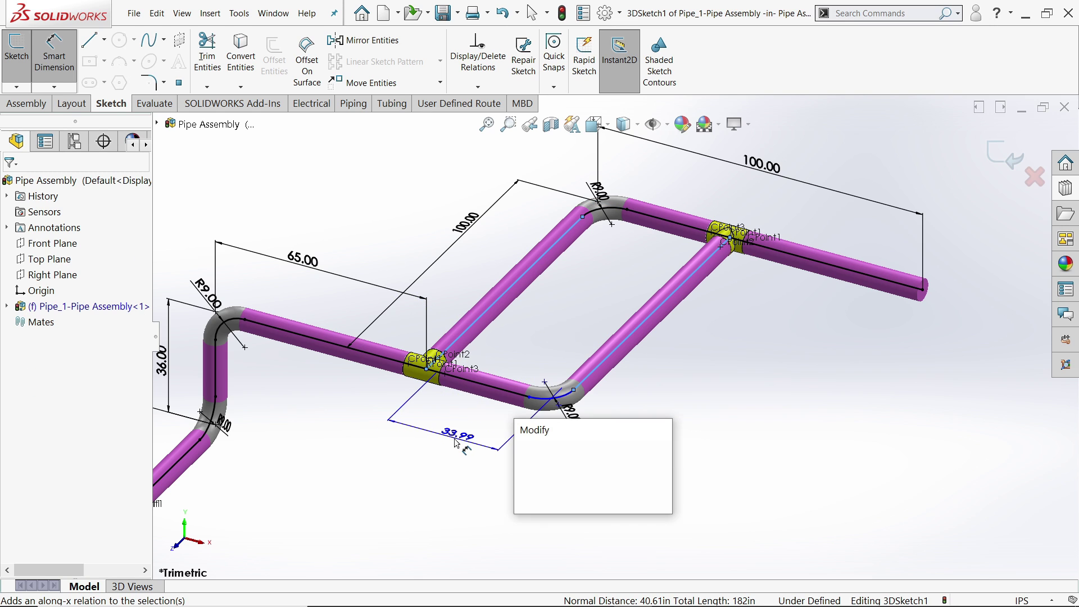
{"action": "type", "text": "35"}
{"action": "key", "text": "Return"}
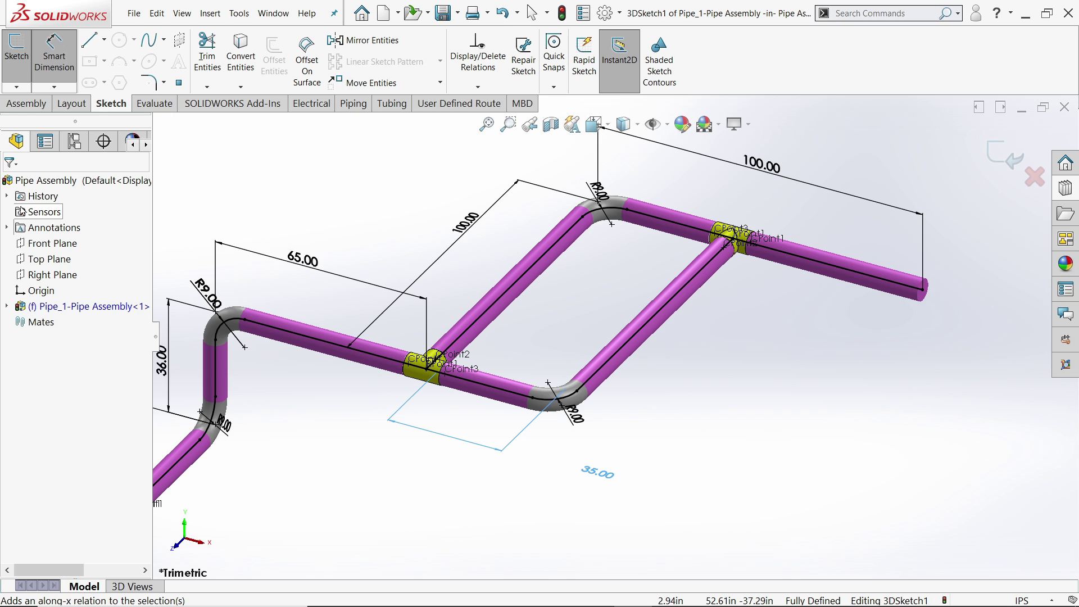
{"action": "key", "text": "Escape"}
{"action": "key", "text": "f"}
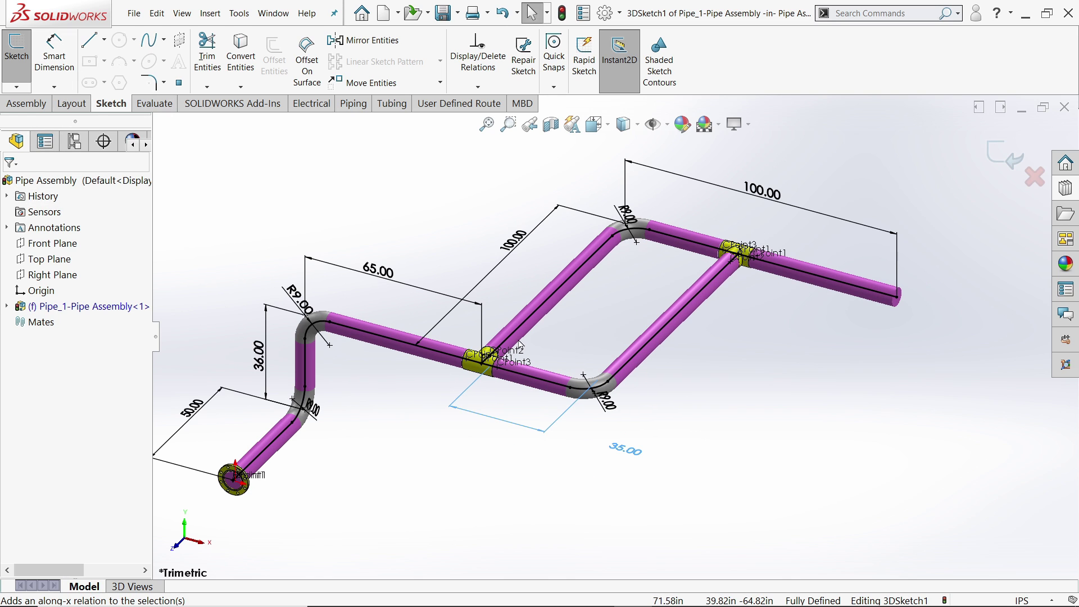
{"action": "left_click", "coordinate": [562, 284]}
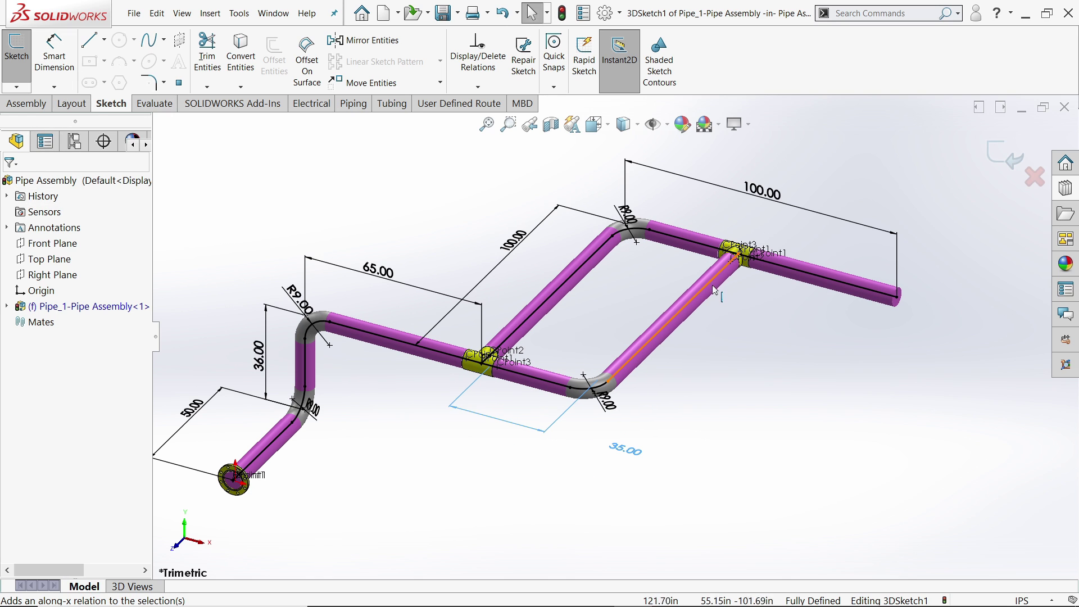
Step: Drop a flanged gate valve onto the diagonal pipe with its handwheel up, keeping the pipe length
{"action": "left_click", "coordinate": [1070, 192]}
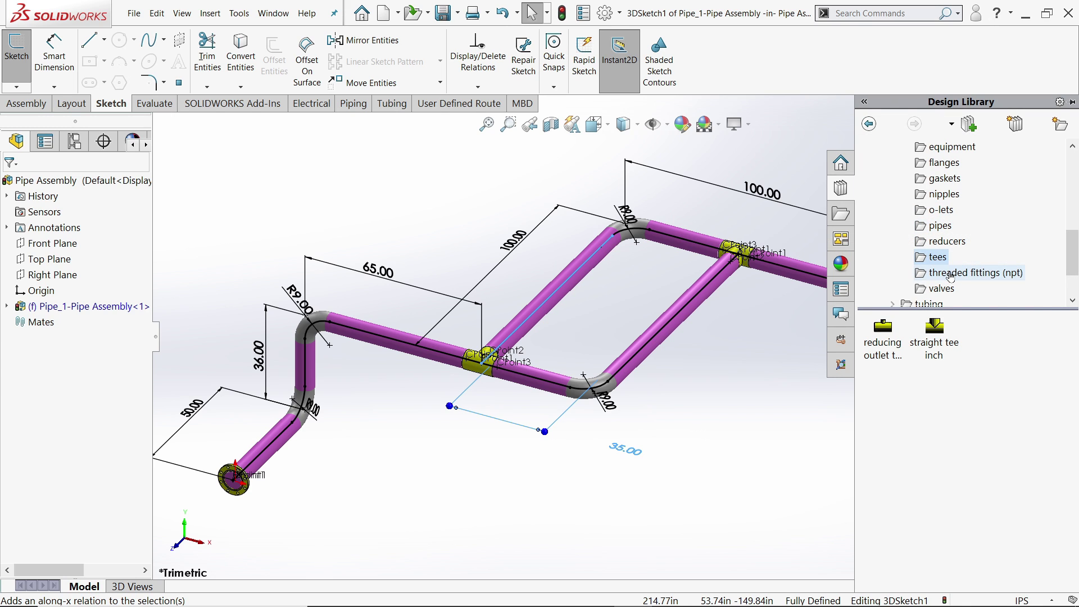
{"action": "left_click", "coordinate": [939, 288]}
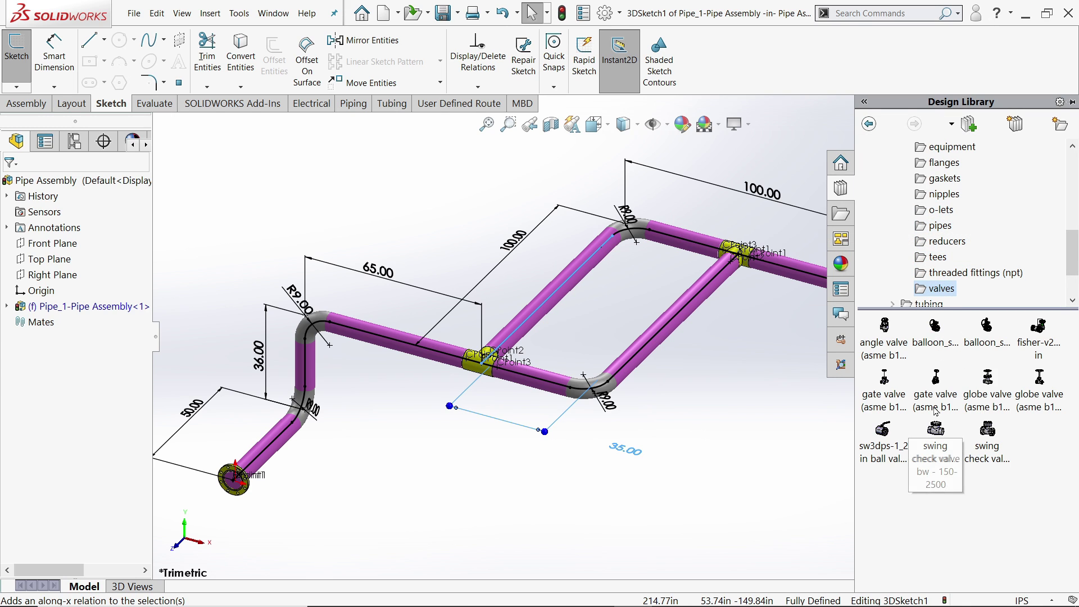
{"action": "mouse_move", "coordinate": [932, 392]}
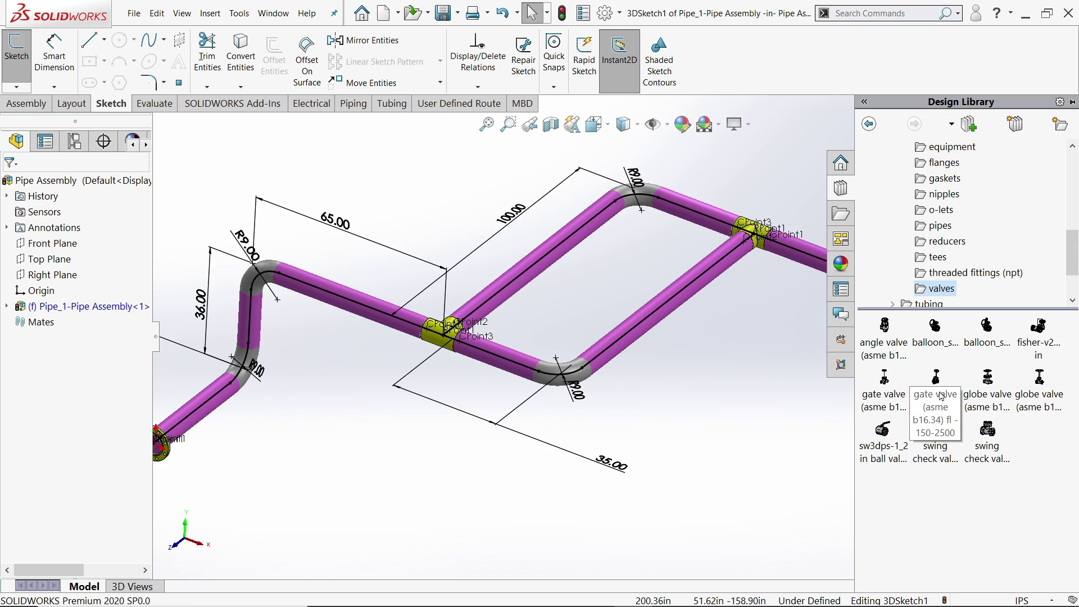
{"action": "left_click_drag", "start_coordinate": [932, 392], "coordinate": [663, 312]}
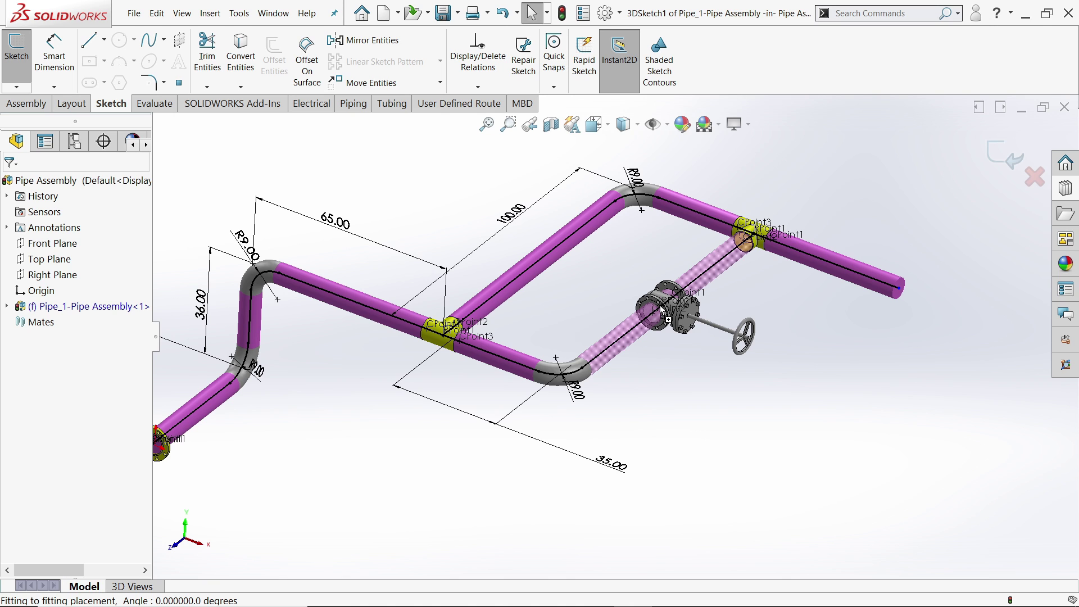
{"action": "key", "text": "Tab"}
{"action": "left_click_drag", "start_coordinate": [663, 312], "coordinate": [663, 312]}
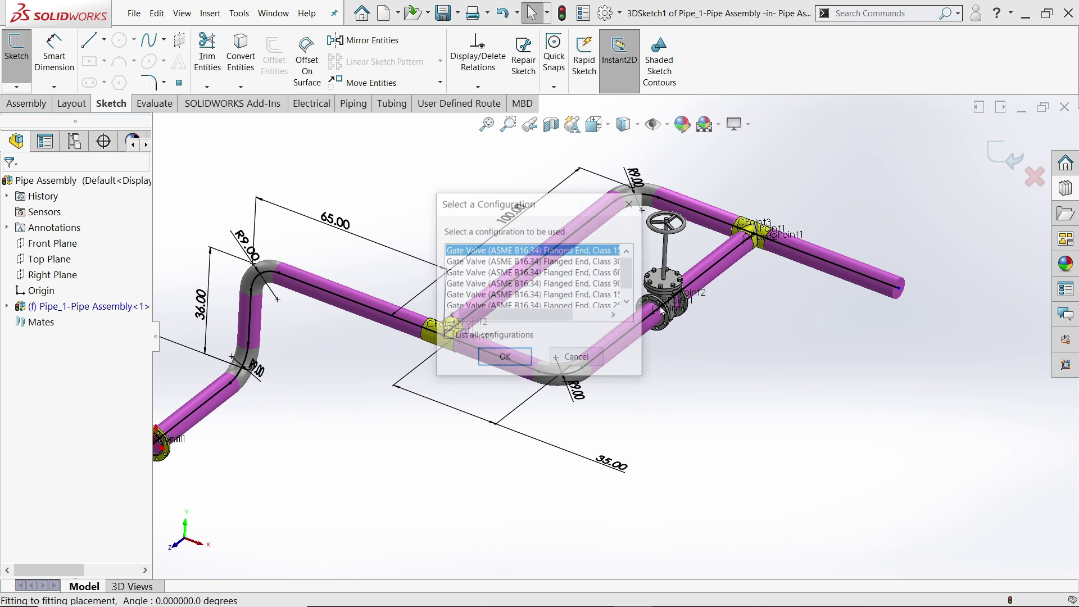
{"action": "left_click", "coordinate": [499, 357]}
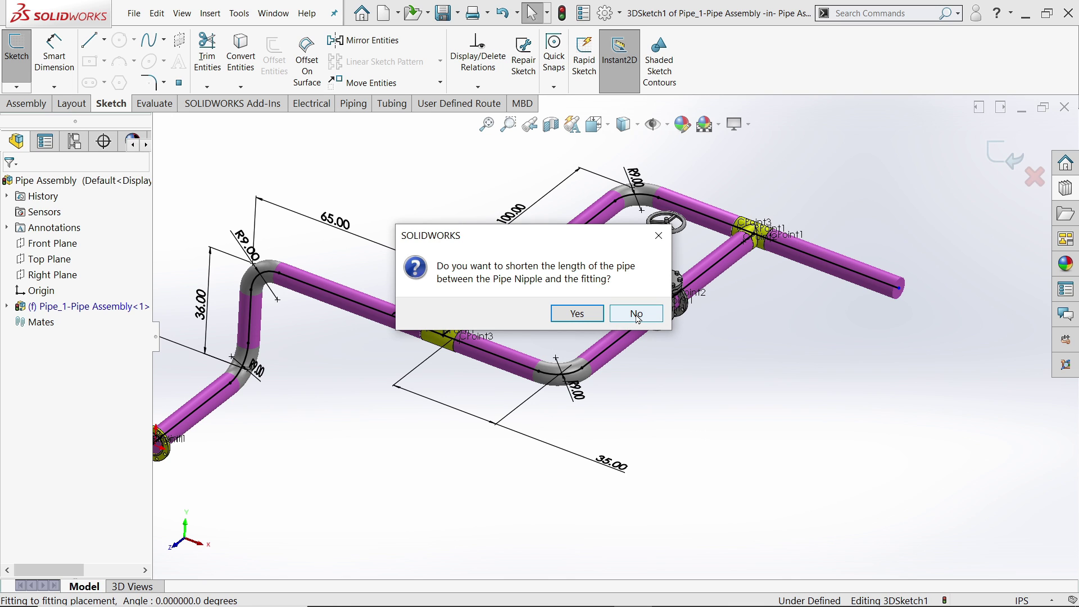
{"action": "left_click", "coordinate": [637, 314]}
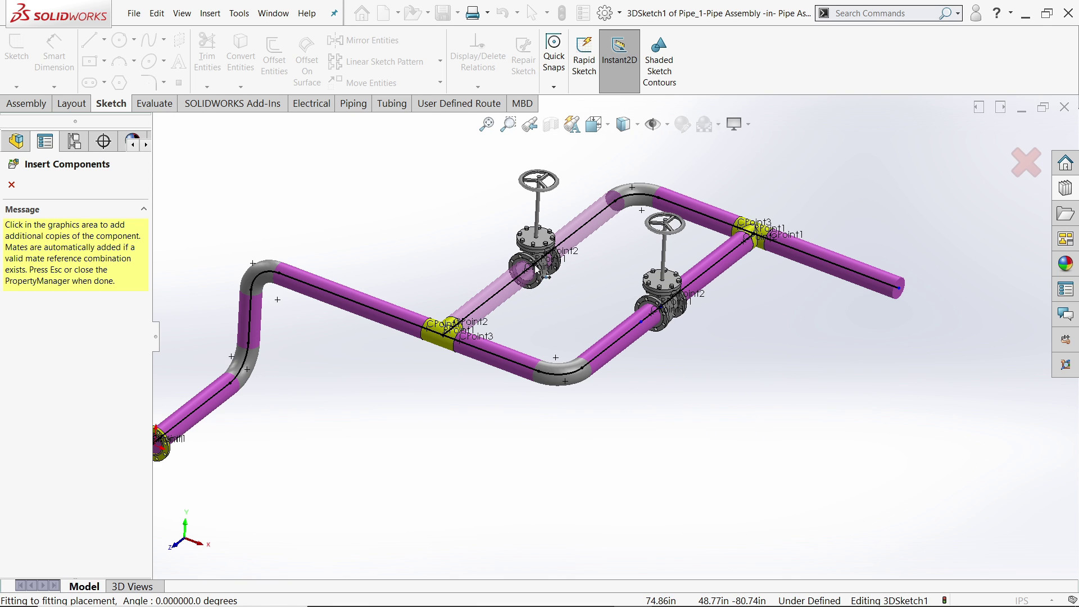
Step: Place another gate valve copy on the upper pipe, keeping the adjacent pipe's full length
{"action": "left_click", "coordinate": [511, 290]}
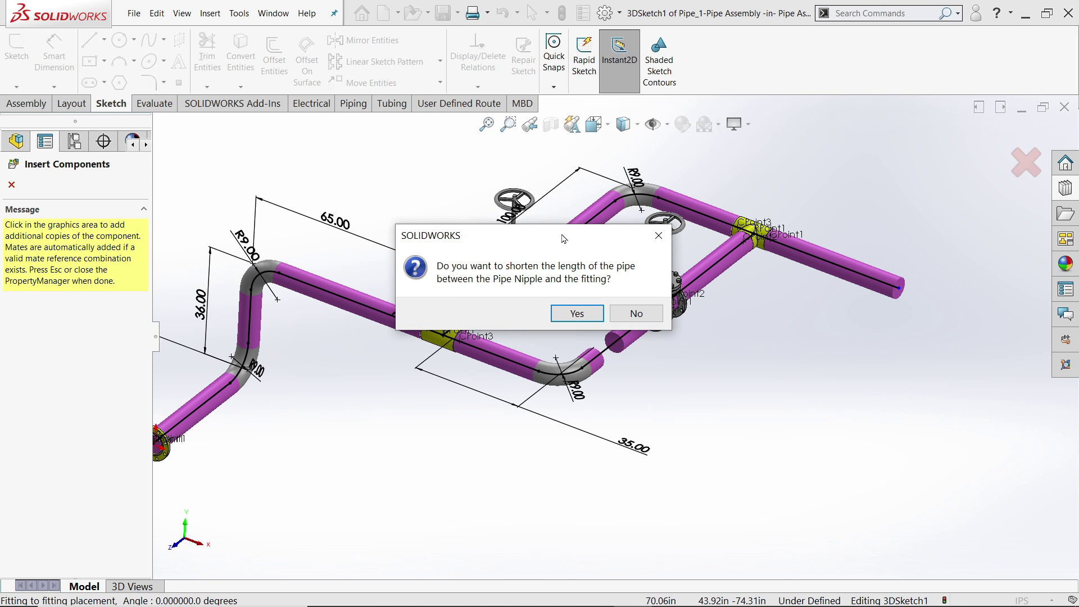
{"action": "left_click_drag", "start_coordinate": [564, 239], "coordinate": [793, 361]}
{"action": "left_click", "coordinate": [804, 433]}
{"action": "scroll", "coordinate": [817, 439], "scroll_direction": "up", "scroll_amount": 5}
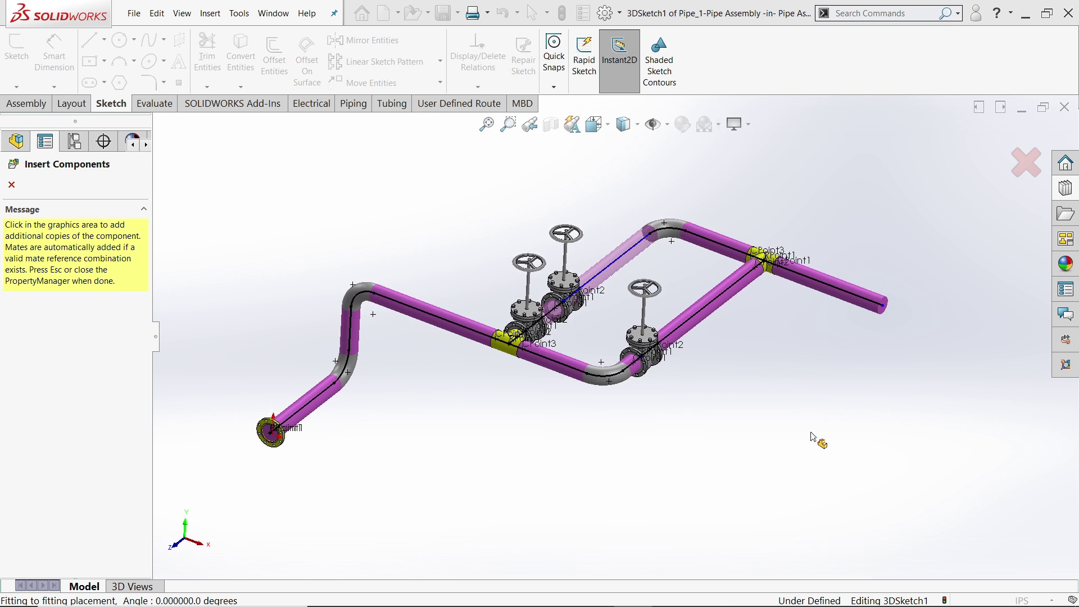
{"action": "scroll", "coordinate": [690, 340], "scroll_direction": "down", "scroll_amount": 4}
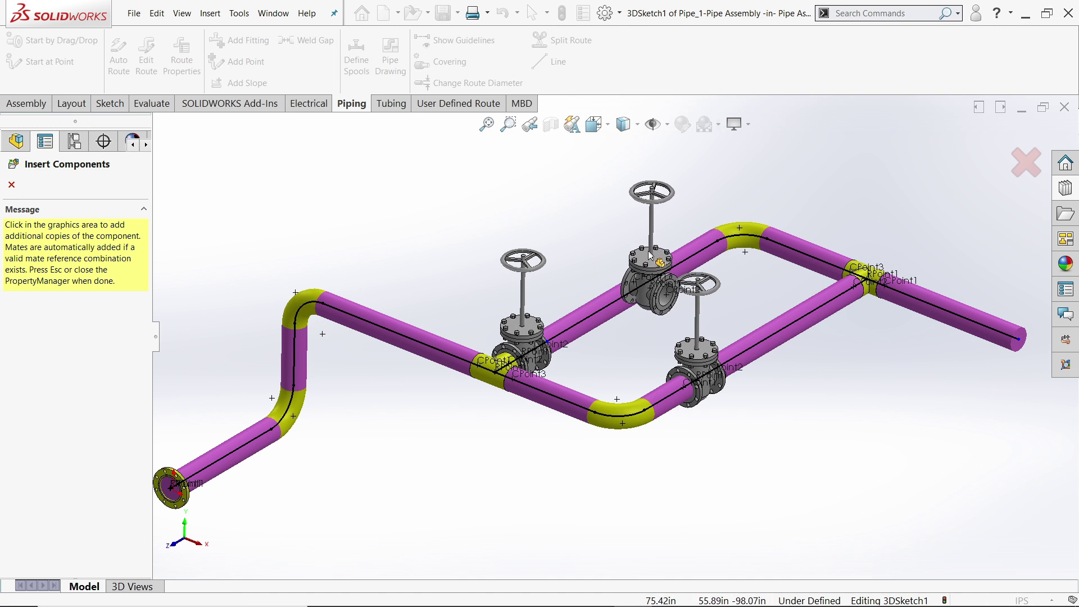
{"action": "left_click", "coordinate": [619, 303]}
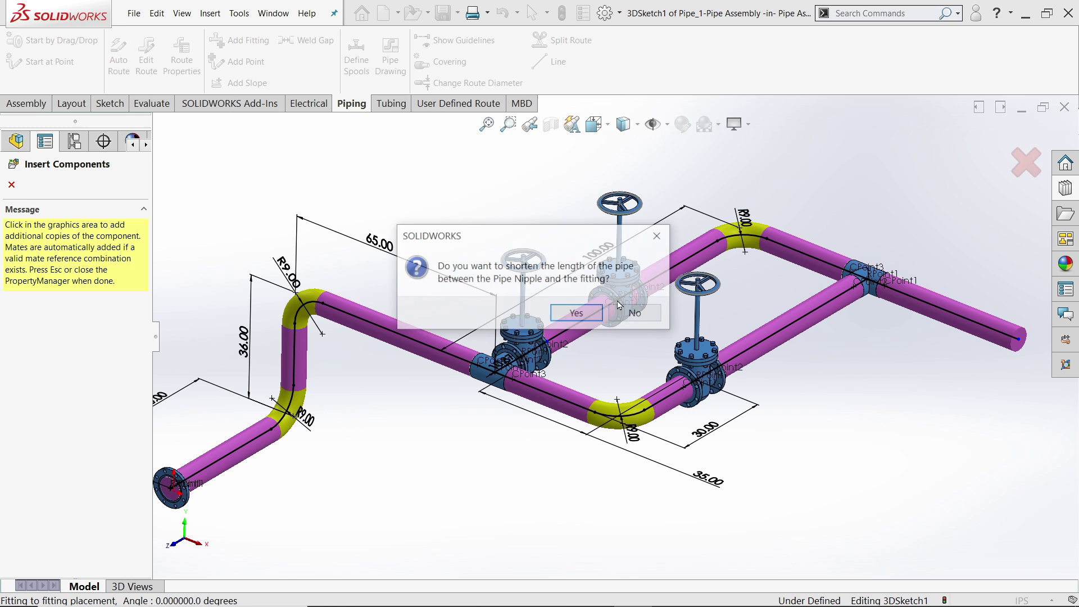
{"action": "left_click", "coordinate": [637, 314]}
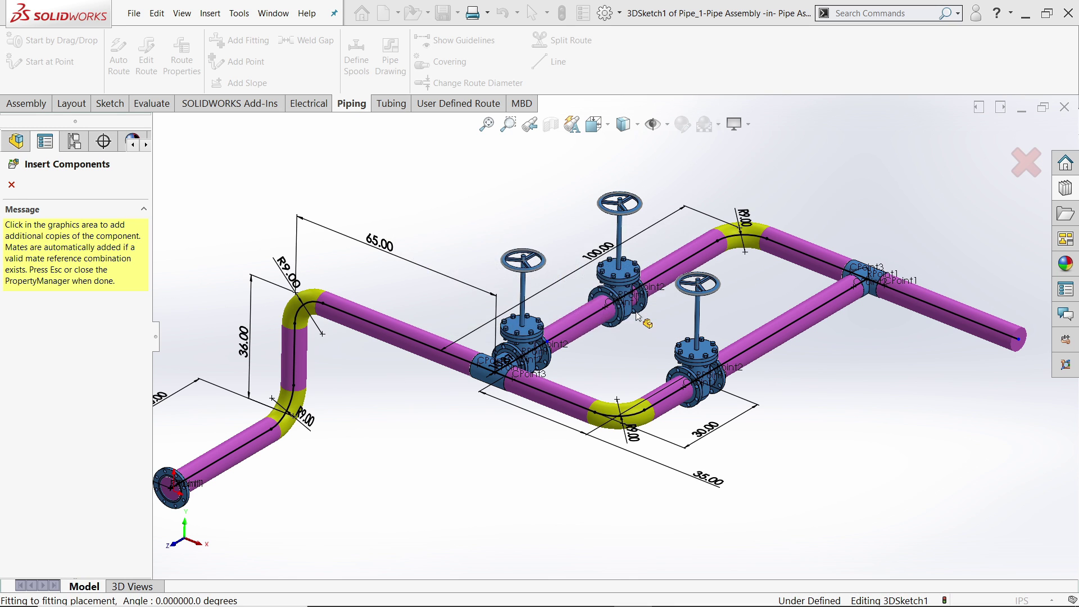
{"action": "scroll", "coordinate": [645, 320], "scroll_direction": "up", "scroll_amount": 3}
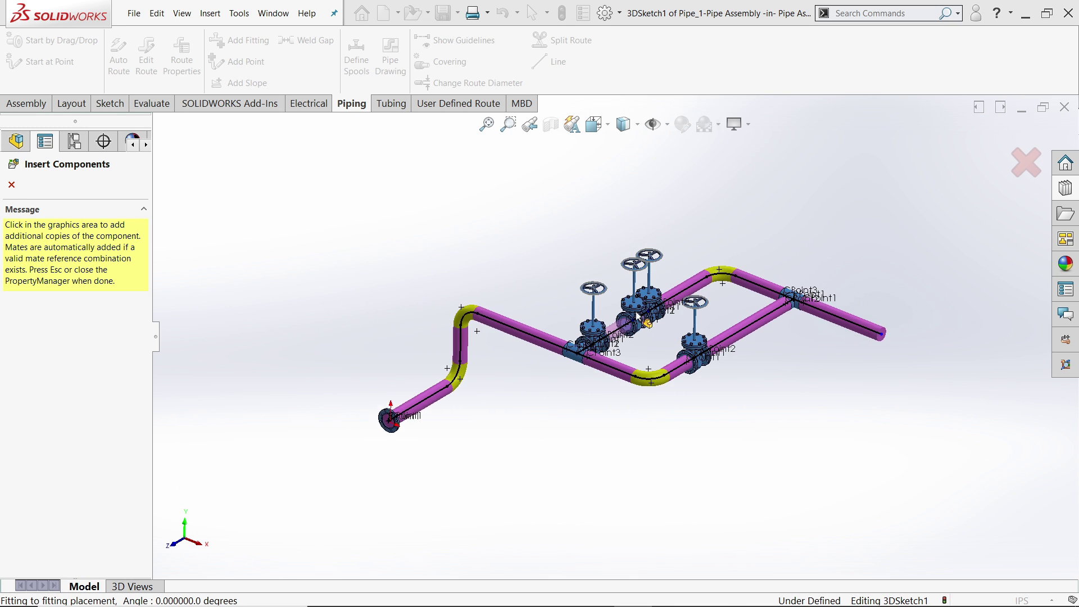
Step: Delete the gate valve next to the tee, leaving two valves in the route
{"action": "left_click", "coordinate": [11, 184]}
{"action": "scroll", "coordinate": [474, 392], "scroll_direction": "down", "scroll_amount": 8}
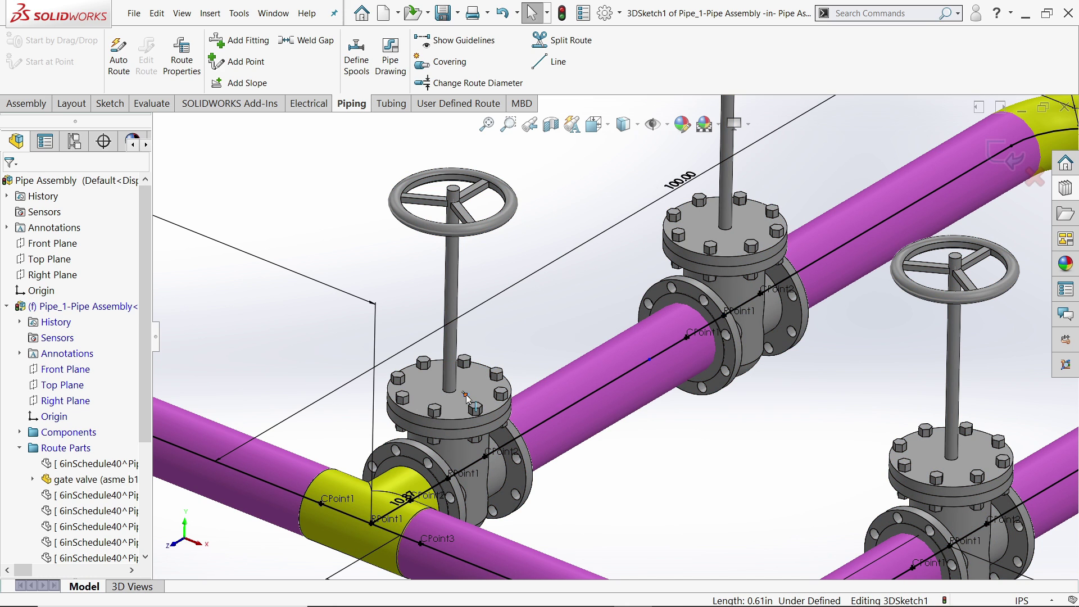
{"action": "right_click", "coordinate": [466, 397]}
{"action": "left_click", "coordinate": [382, 249]}
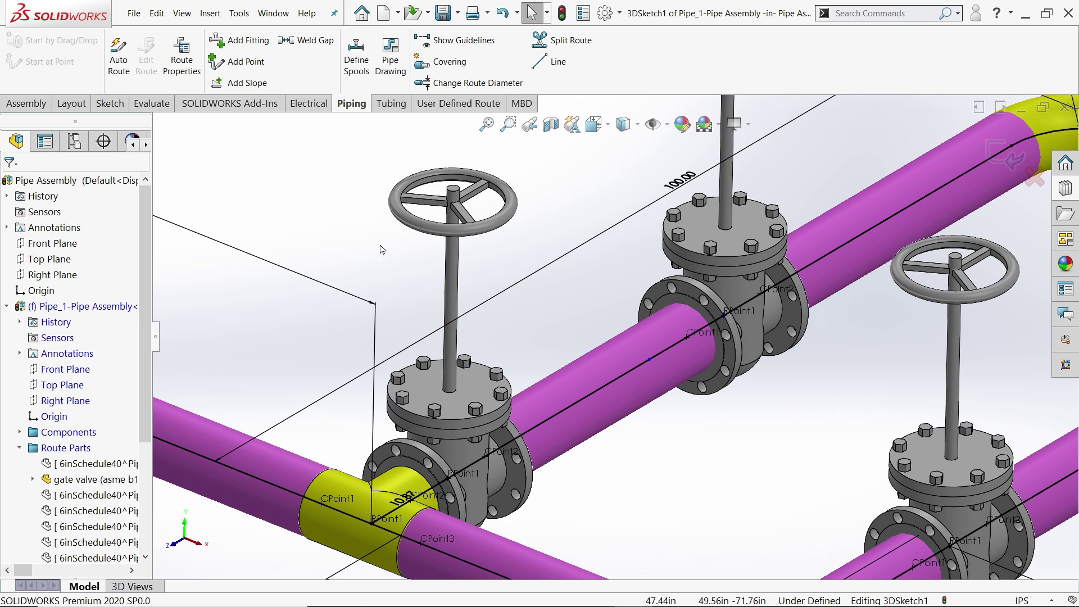
{"action": "left_click", "coordinate": [456, 400]}
{"action": "right_click", "coordinate": [457, 400]}
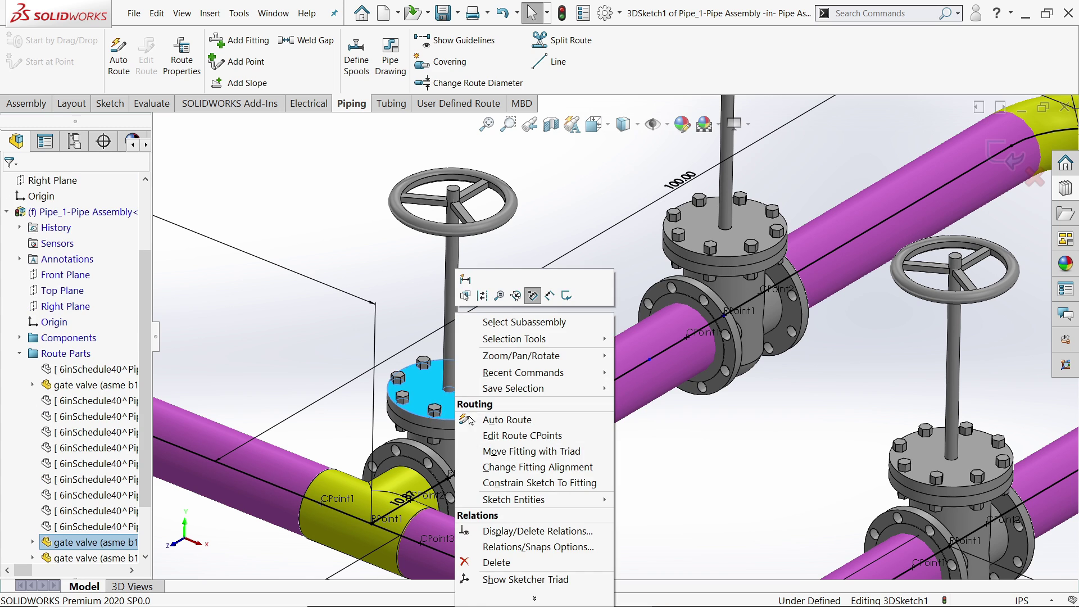
{"action": "left_click", "coordinate": [499, 558]}
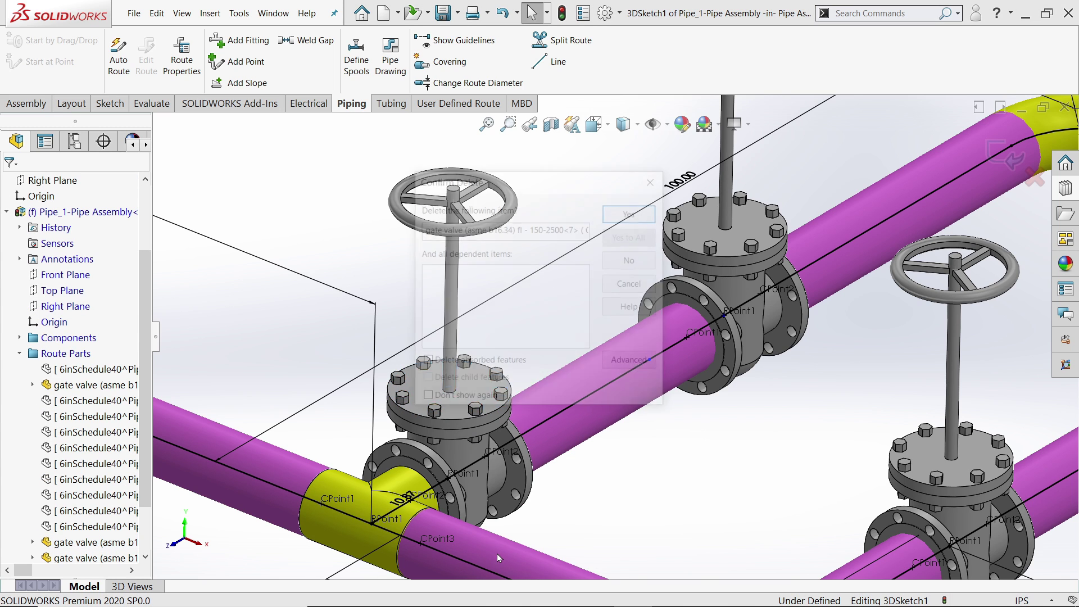
{"action": "left_click", "coordinate": [628, 214]}
{"action": "key", "text": "f"}
Step: Exit the route sketch and reopen the pipe route assembly with Edit Route
{"action": "left_click", "coordinate": [562, 13]}
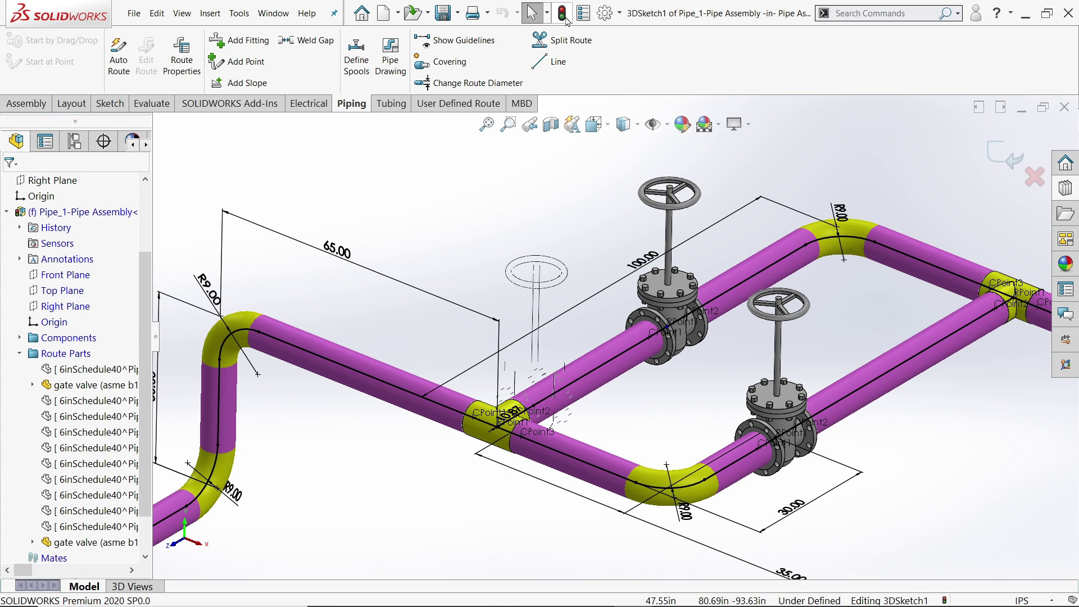
{"action": "scroll", "coordinate": [688, 244], "scroll_direction": "up", "scroll_amount": 3}
{"action": "scroll", "coordinate": [683, 380], "scroll_direction": "down", "scroll_amount": 2}
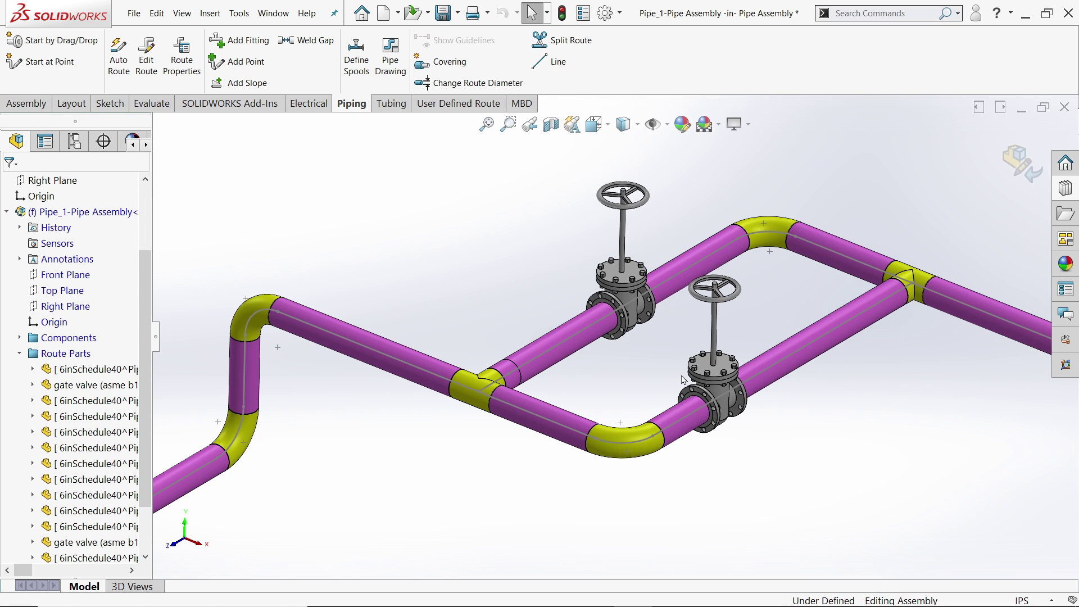
{"action": "right_click", "coordinate": [78, 212]}
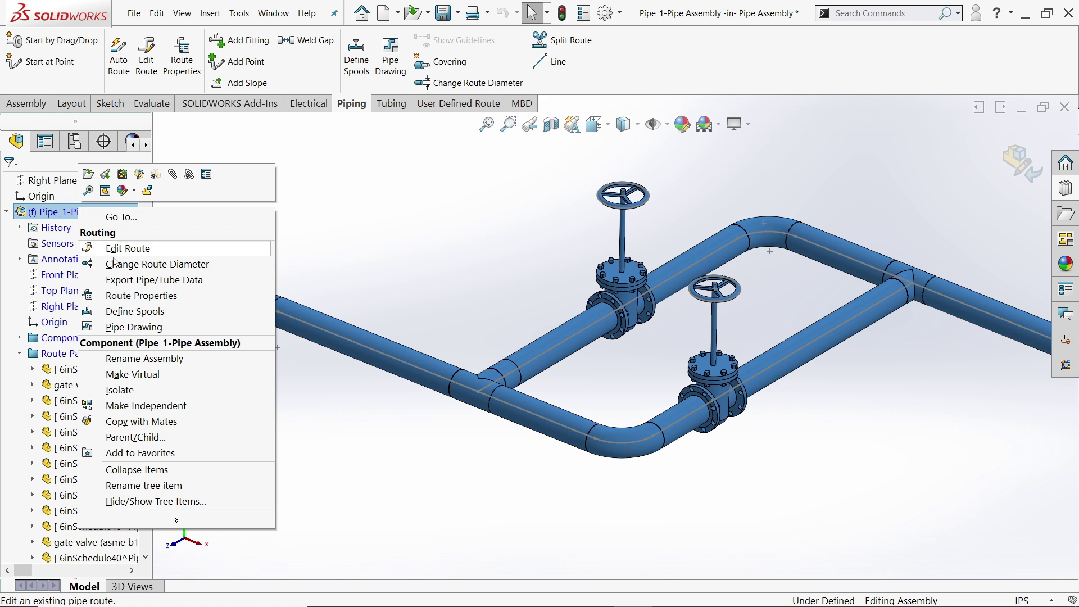
{"action": "left_click", "coordinate": [145, 249]}
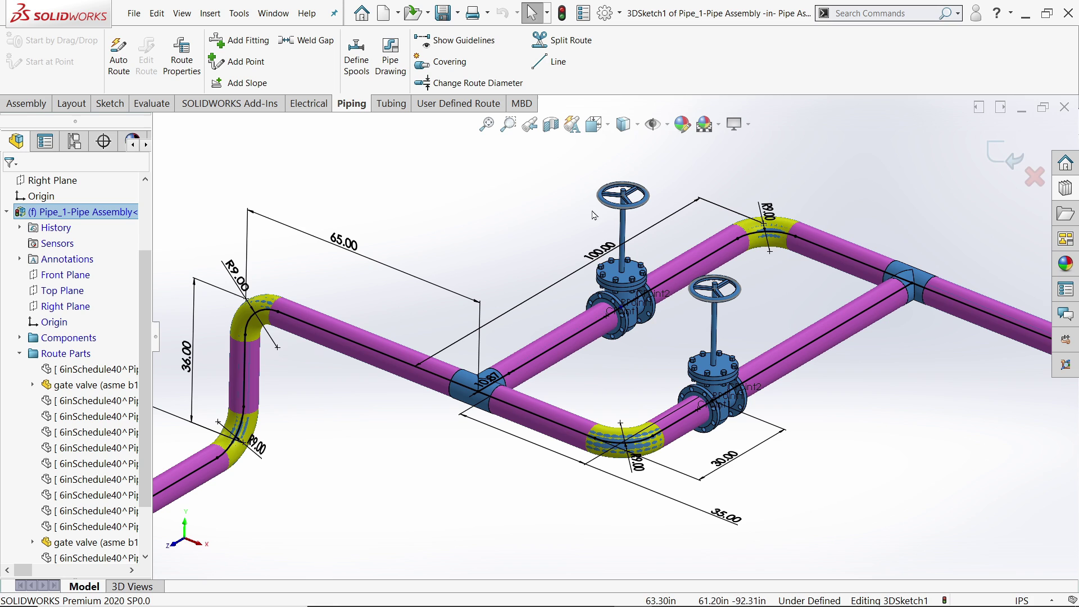
{"action": "scroll", "coordinate": [646, 240], "scroll_direction": "up", "scroll_amount": 1}
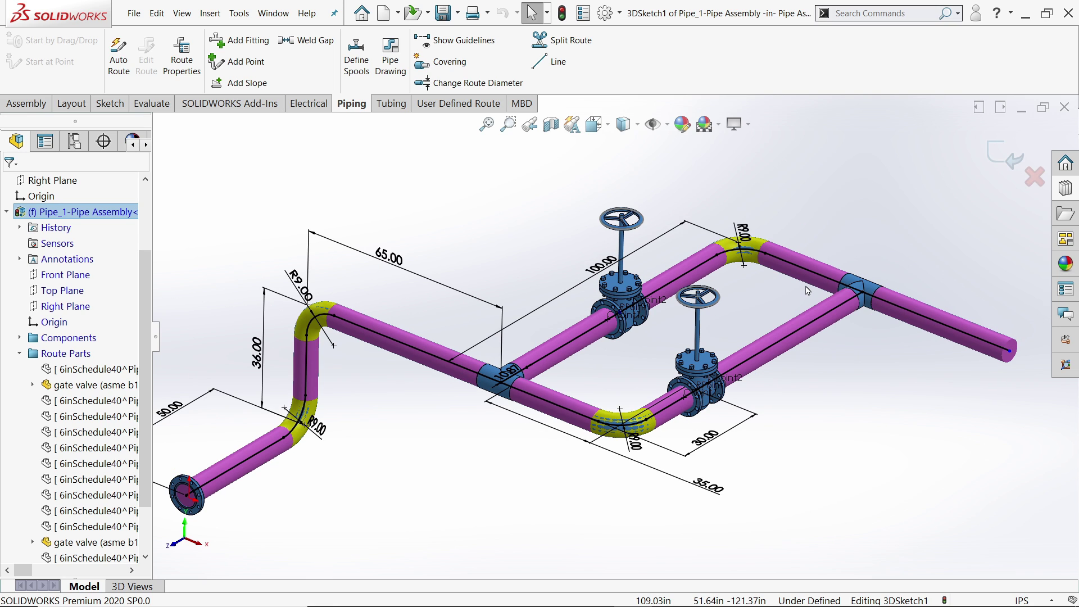
{"action": "scroll", "coordinate": [807, 290], "scroll_direction": "down", "scroll_amount": 1}
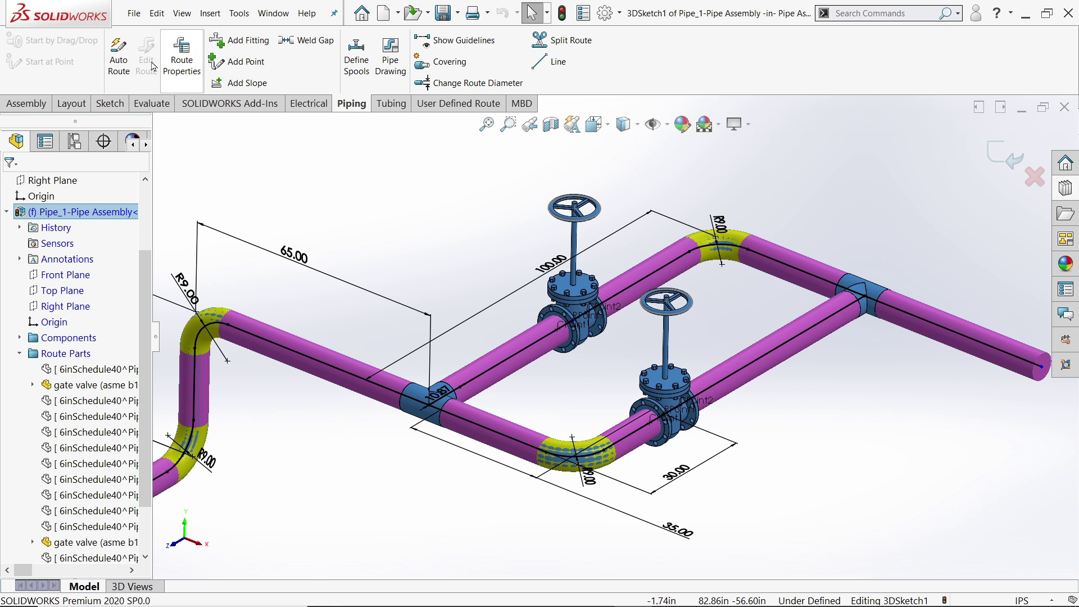
Step: Dimension the upper valve's point to the pipe line, changing 50.07 to 30 in
{"action": "left_click", "coordinate": [152, 104]}
{"action": "left_click", "coordinate": [109, 104]}
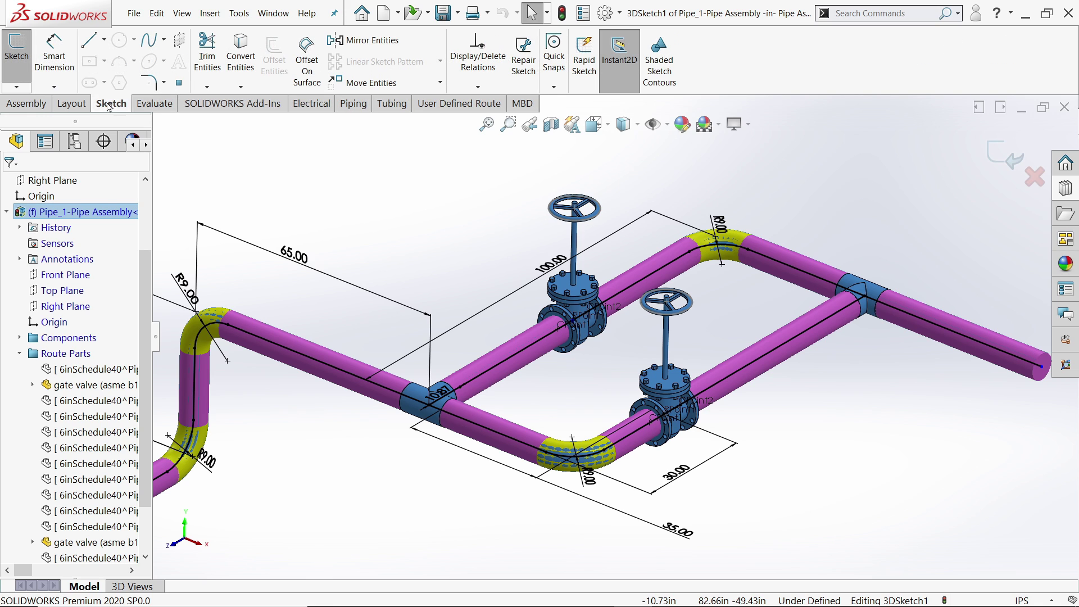
{"action": "left_click", "coordinate": [54, 56]}
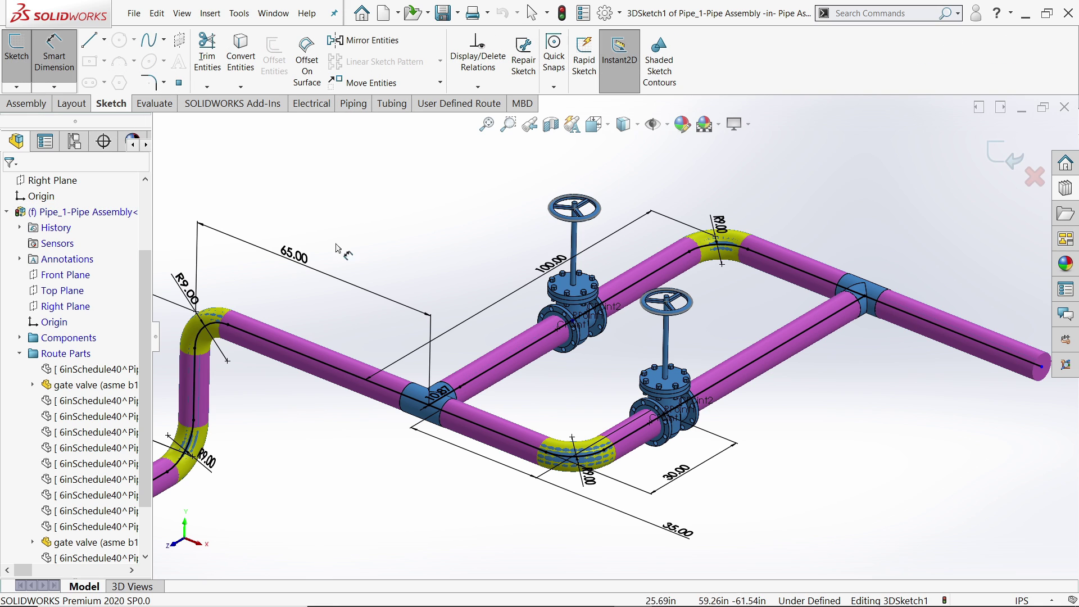
{"action": "left_click", "coordinate": [572, 324]}
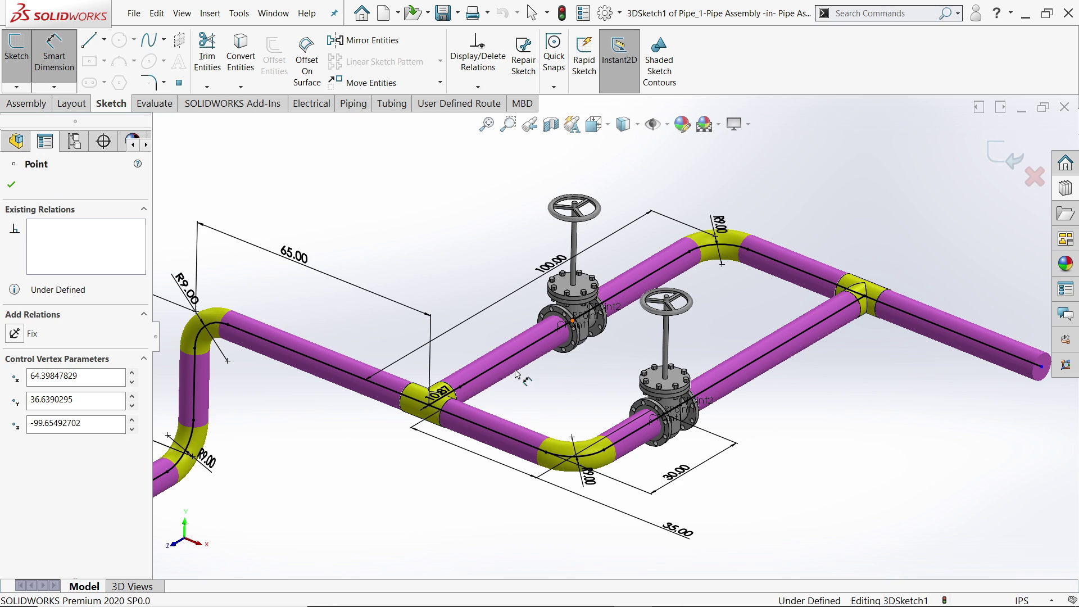
{"action": "left_click", "coordinate": [422, 402]}
{"action": "left_click", "coordinate": [436, 331]}
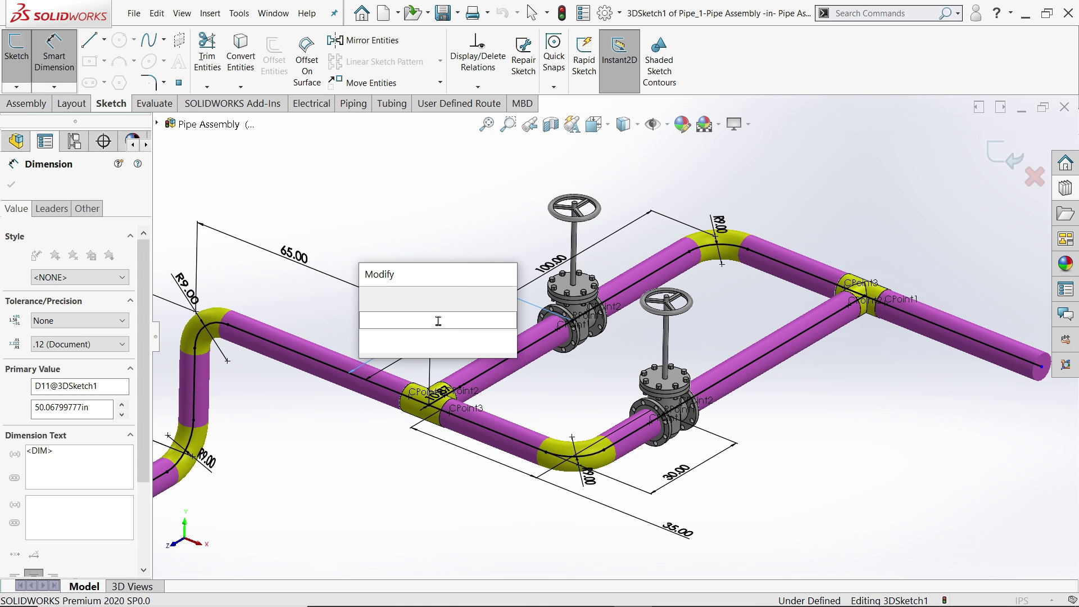
{"action": "type", "text": "30"}
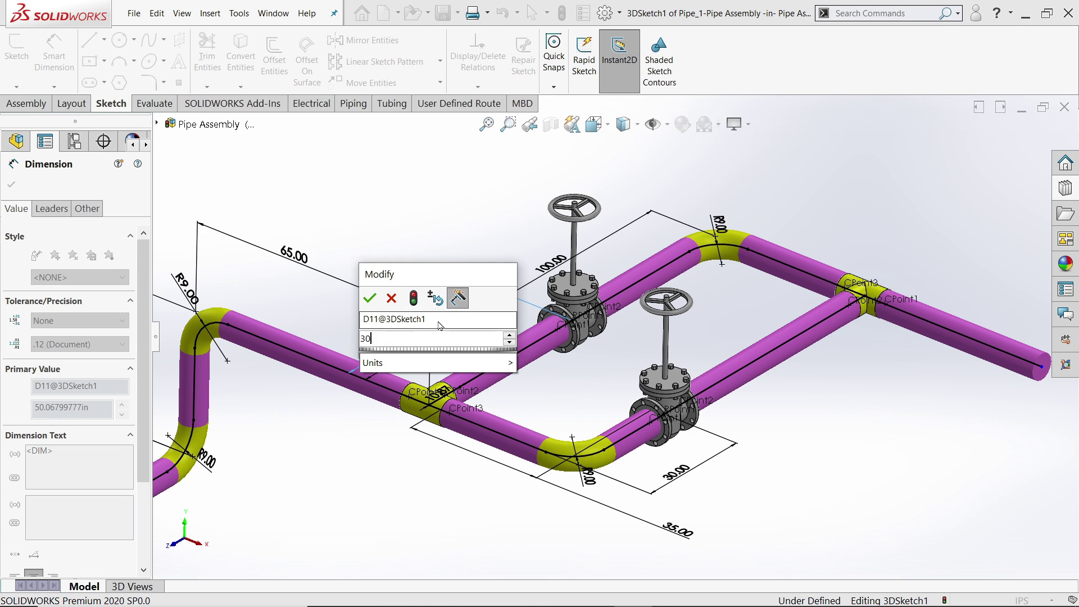
{"action": "key", "text": "Return"}
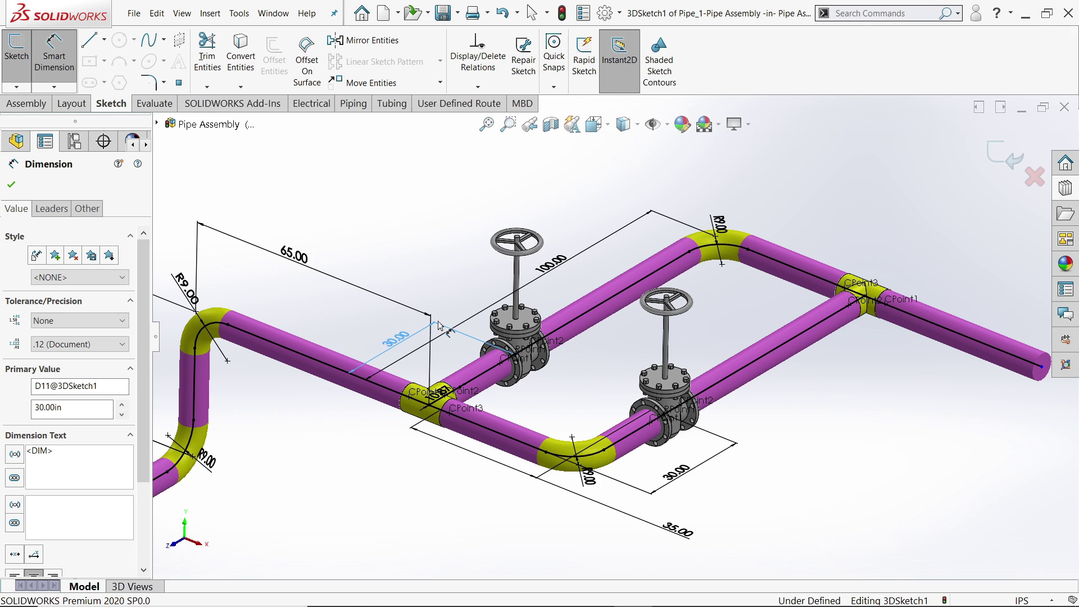
{"action": "left_click", "coordinate": [12, 191]}
Step: Drop Tee Inch 6 Sch40 straight tees onto the branch pipes with their branches pointing upward
{"action": "left_click", "coordinate": [1071, 194]}
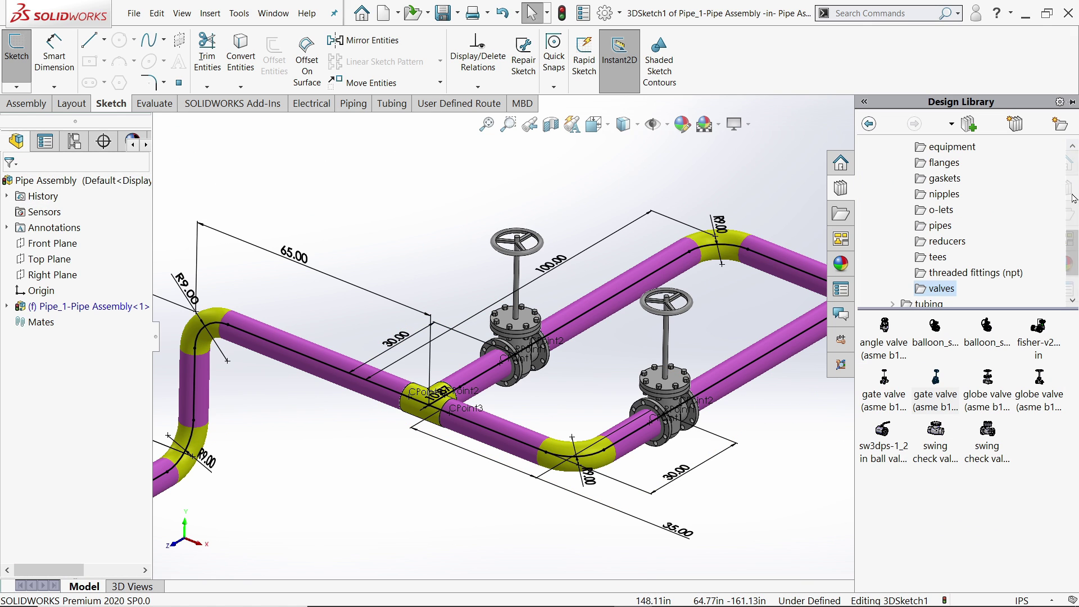
{"action": "left_click", "coordinate": [937, 256]}
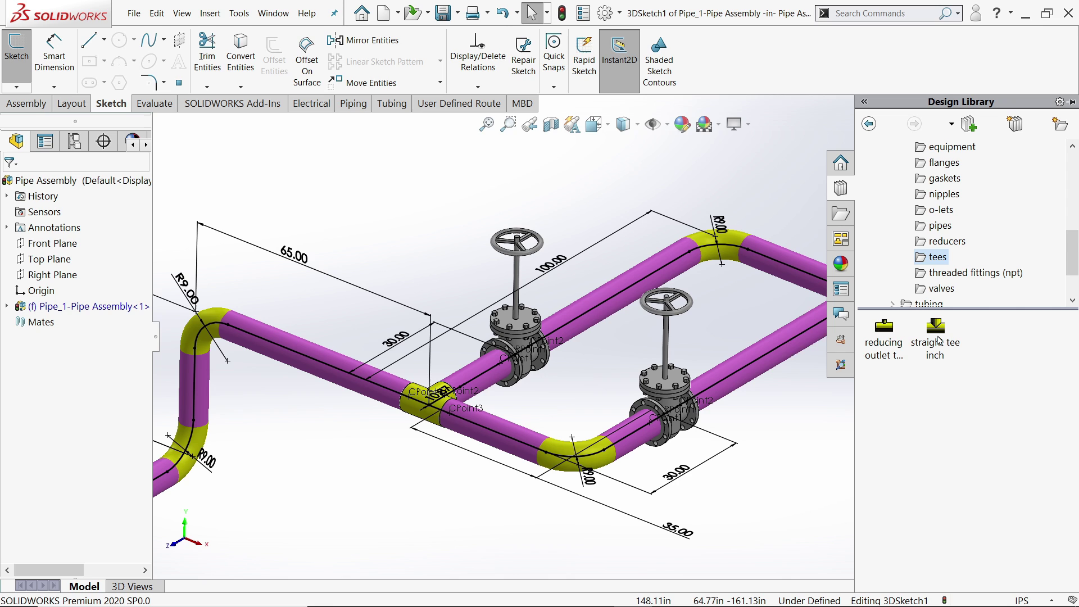
{"action": "mouse_move", "coordinate": [938, 339]}
{"action": "left_mouse_down"}
{"action": "mouse_move", "coordinate": [663, 278]}
{"action": "mouse_move", "coordinate": [630, 291]}
{"action": "mouse_move", "coordinate": [649, 283]}
{"action": "left_mouse_up"}
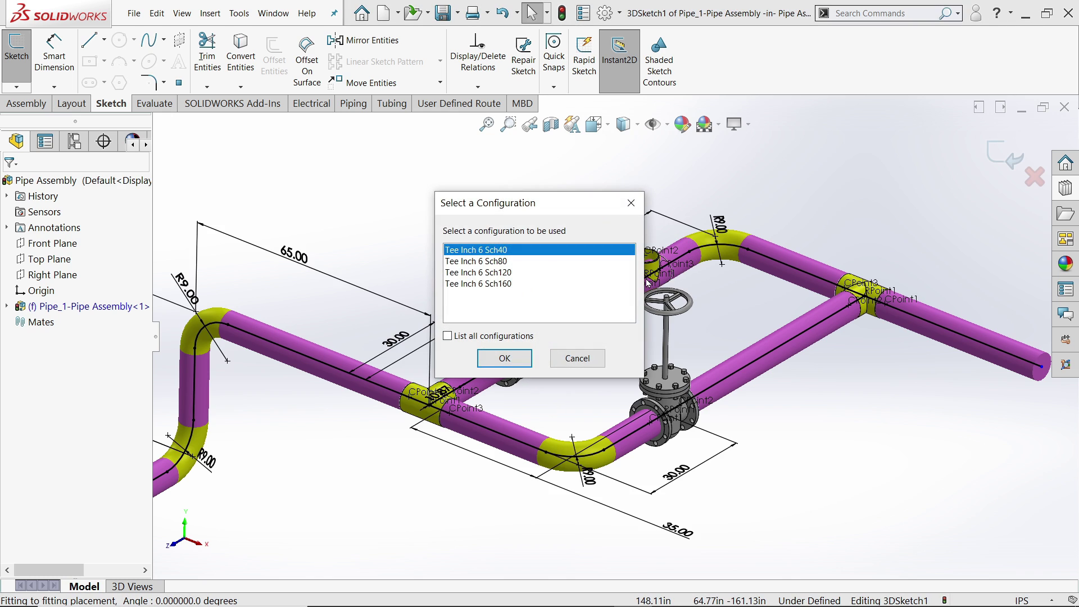
{"action": "left_click", "coordinate": [505, 359]}
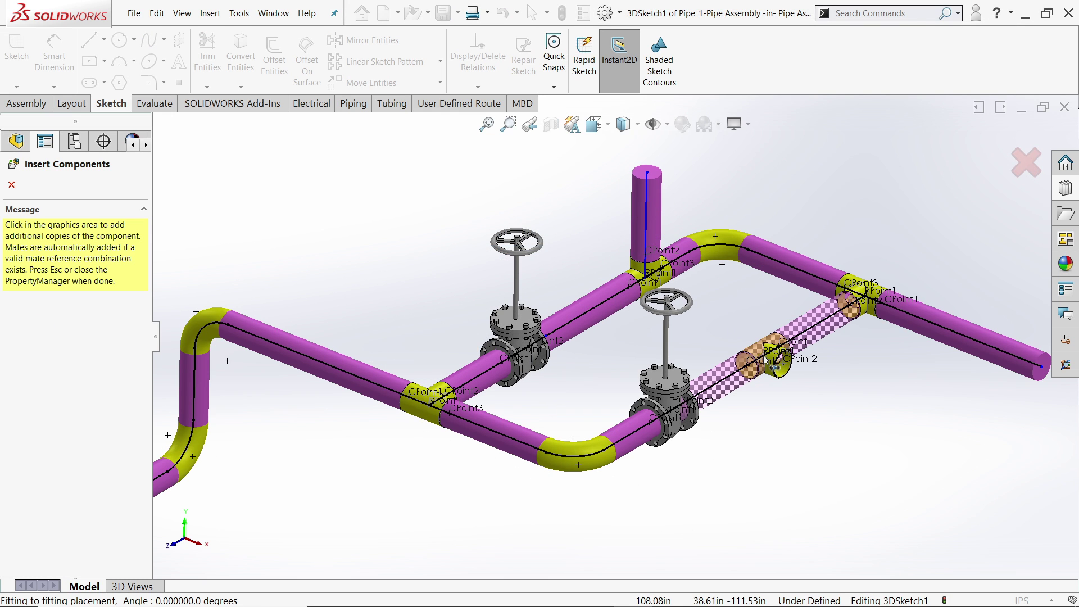
{"action": "key", "text": "Tab"}
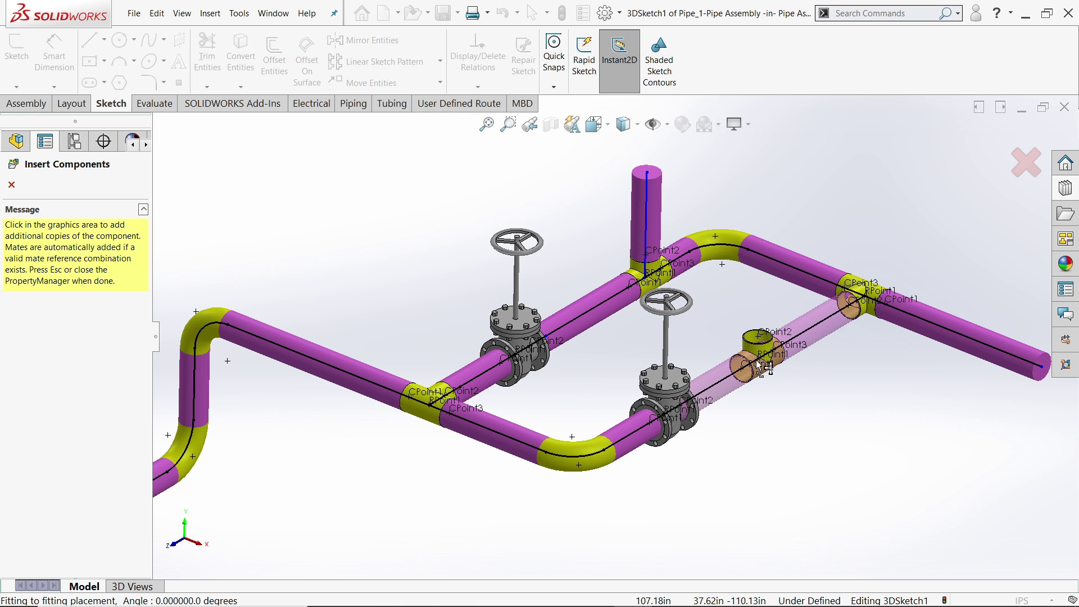
{"action": "scroll", "coordinate": [758, 364], "scroll_direction": "up", "scroll_amount": 5}
{"action": "scroll", "coordinate": [752, 280], "scroll_direction": "down", "scroll_amount": 3}
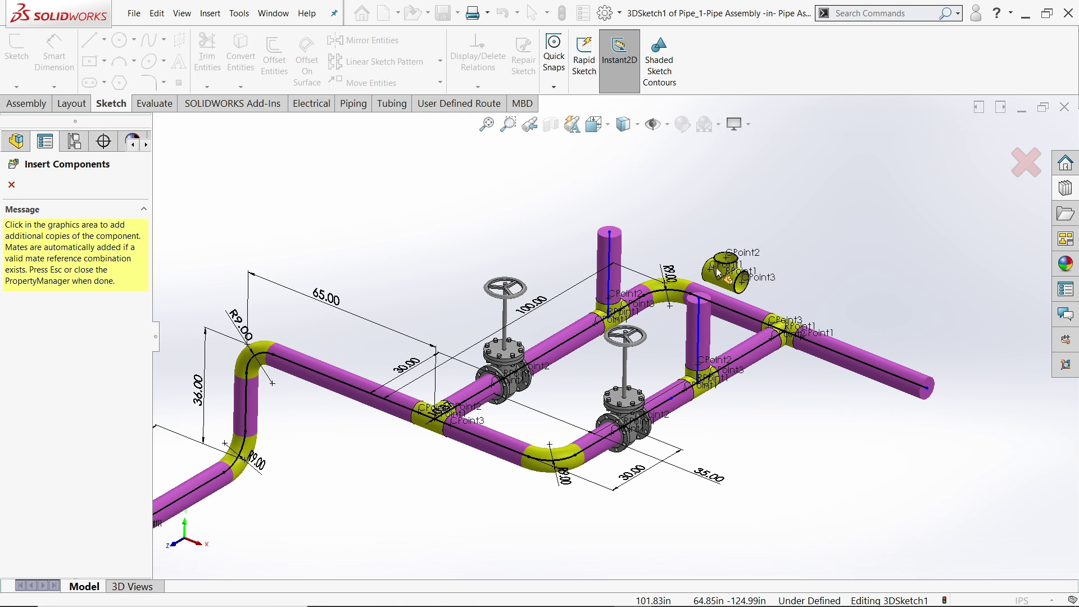
{"action": "left_click", "coordinate": [12, 186]}
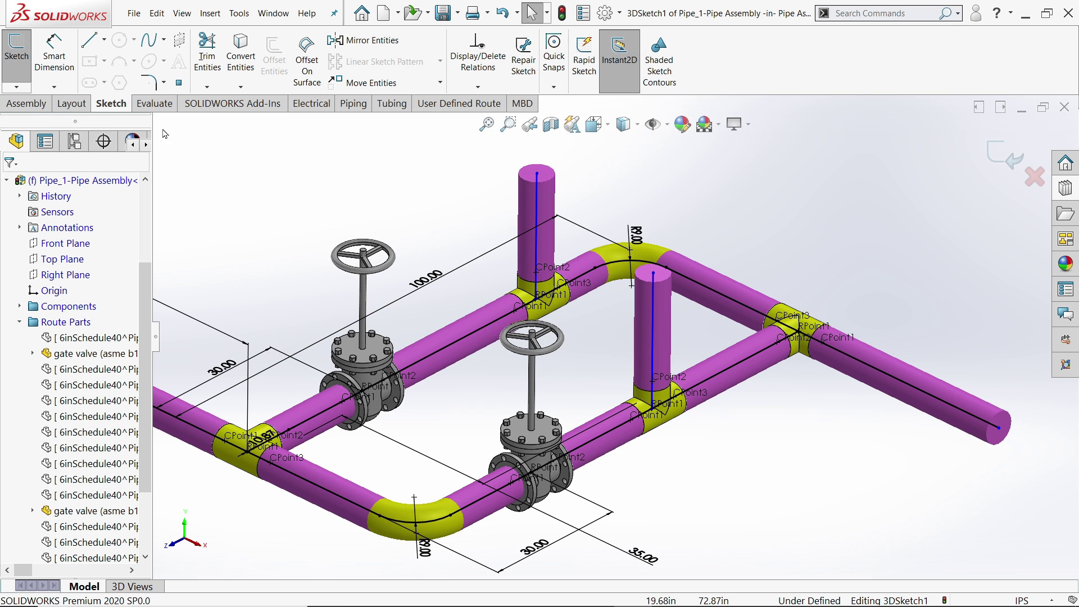
Step: Dimension the front gate valve 30 in from the lower tee's centre point
{"action": "left_click", "coordinate": [54, 56]}
{"action": "scroll", "coordinate": [649, 394], "scroll_direction": "down", "scroll_amount": 3}
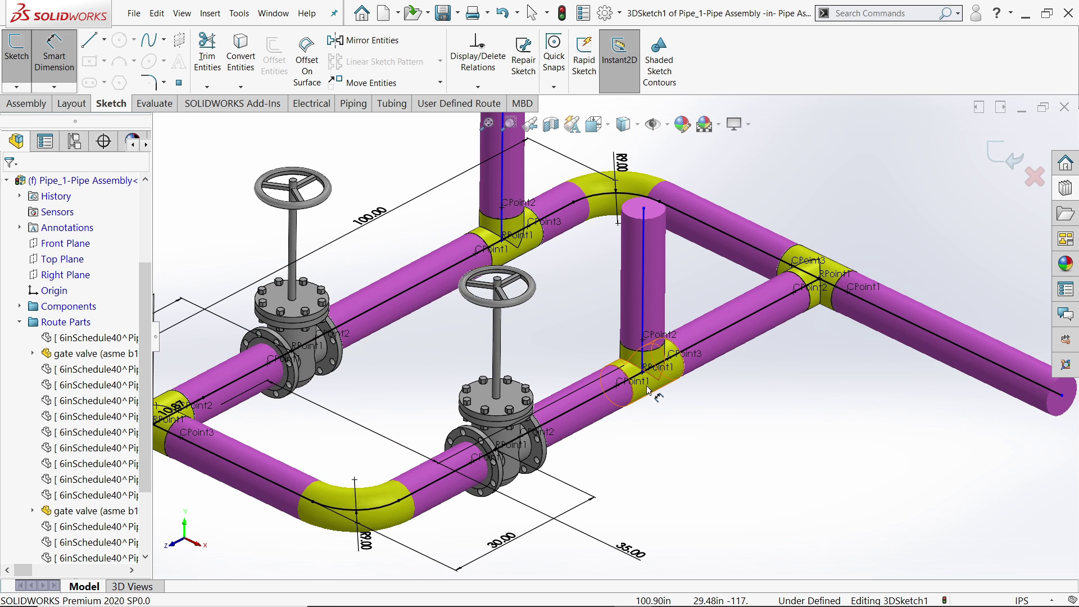
{"action": "left_click", "coordinate": [643, 374]}
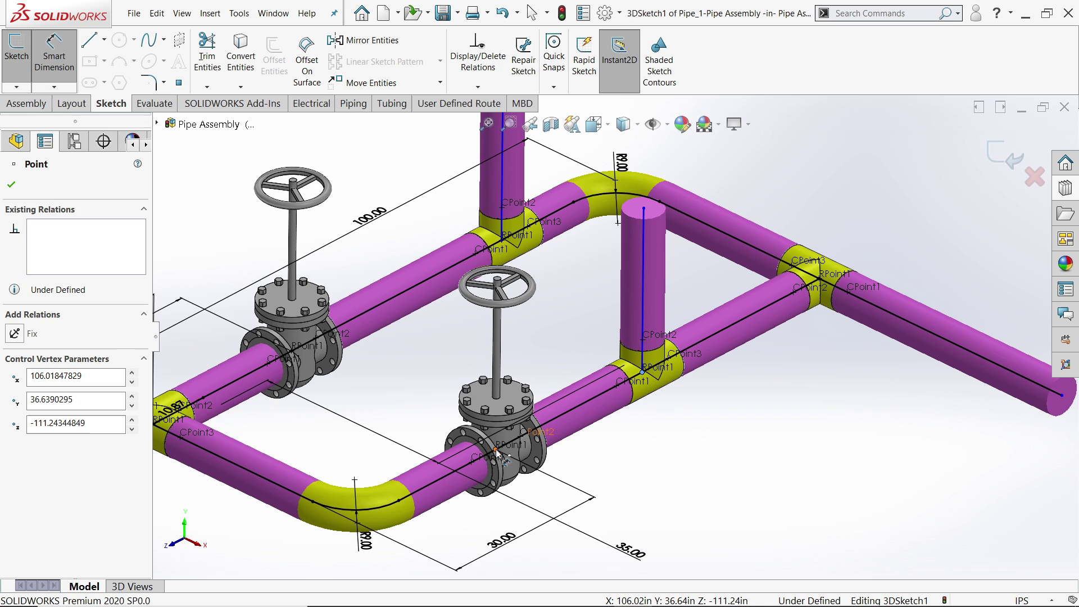
{"action": "left_click", "coordinate": [494, 451]}
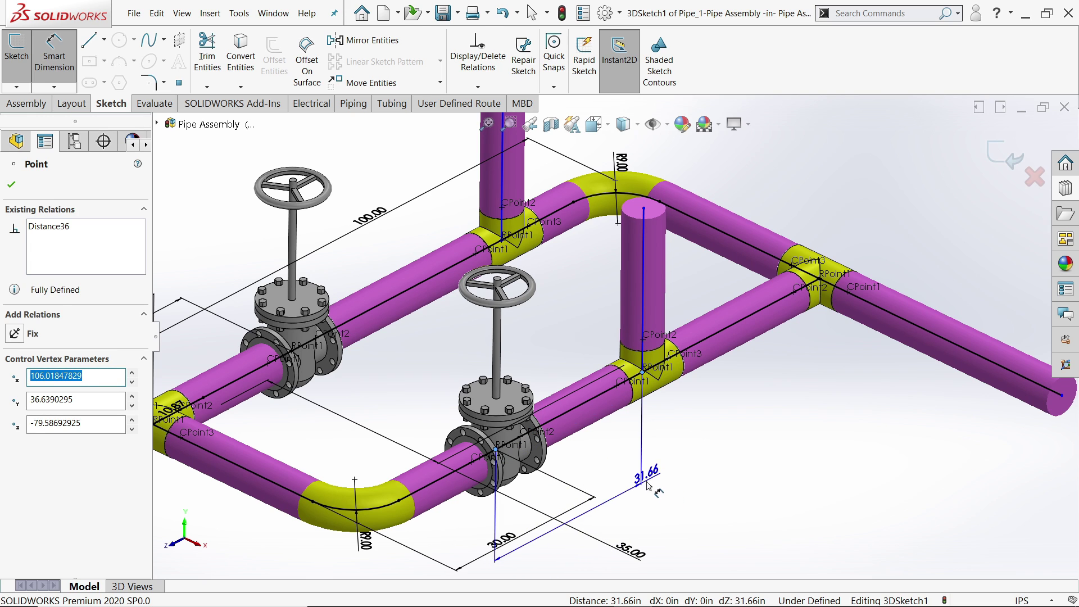
{"action": "left_click", "coordinate": [577, 349]}
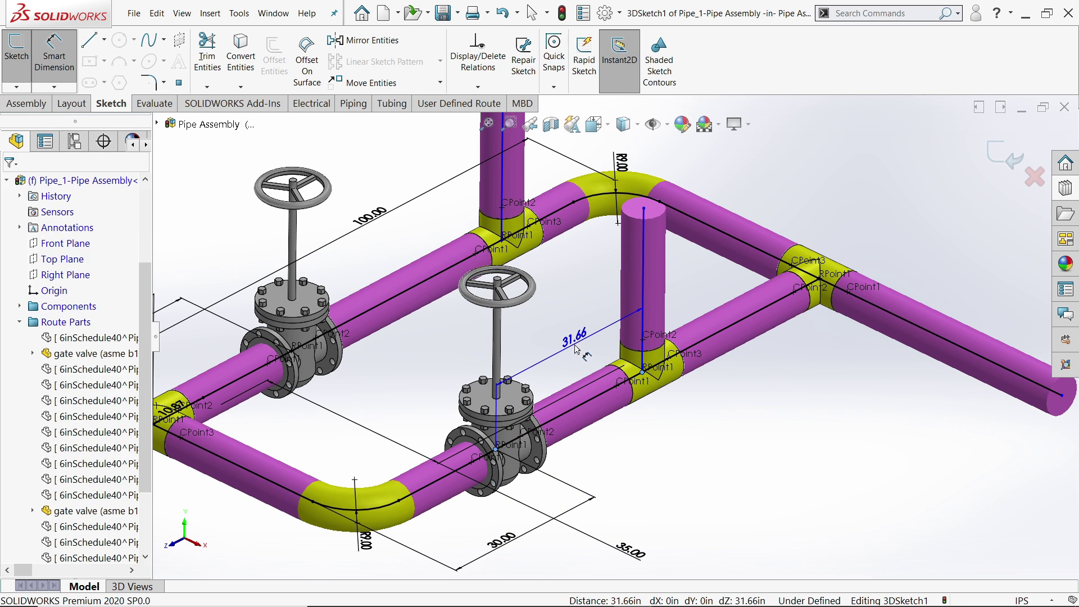
{"action": "type", "text": "30"}
{"action": "key", "text": "Return"}
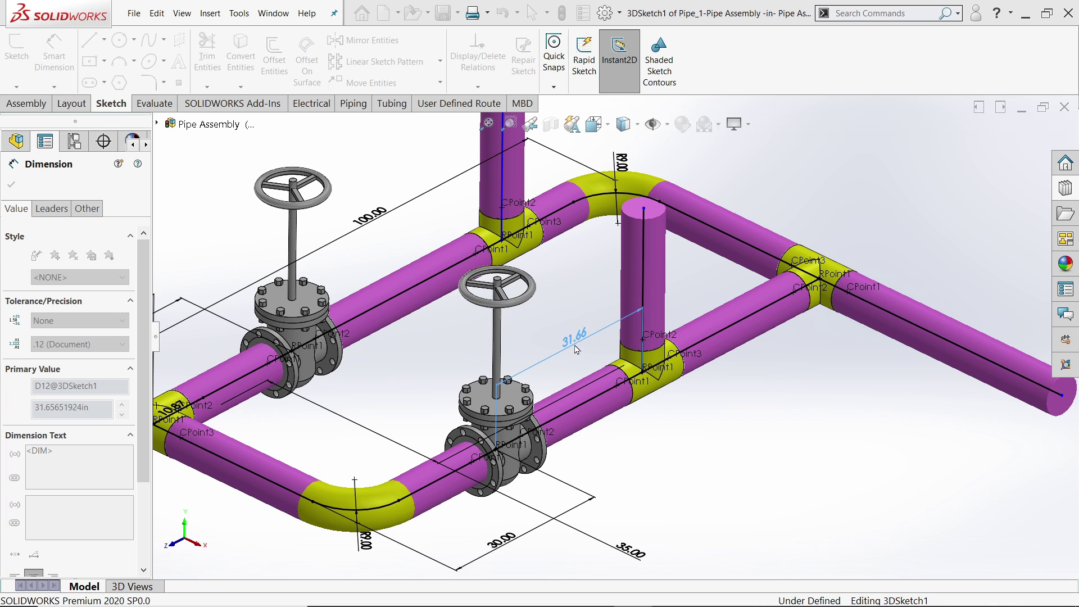
Step: Dimension the rear gate valve 45 in from the tall branch line
{"action": "scroll", "coordinate": [558, 283], "scroll_direction": "down", "scroll_amount": 2}
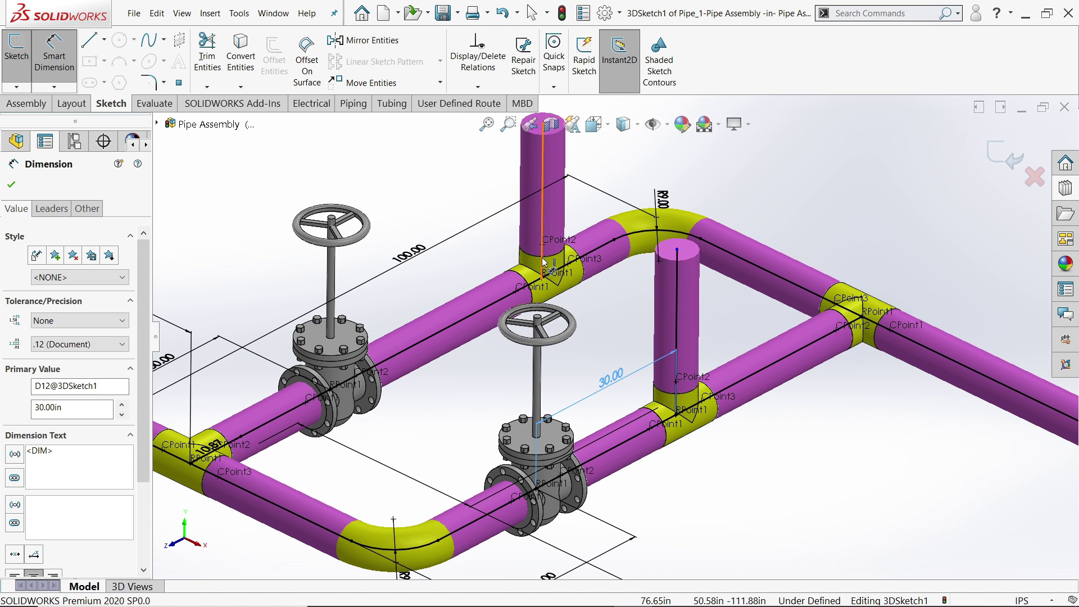
{"action": "left_click", "coordinate": [543, 274]}
{"action": "left_click", "coordinate": [343, 382]}
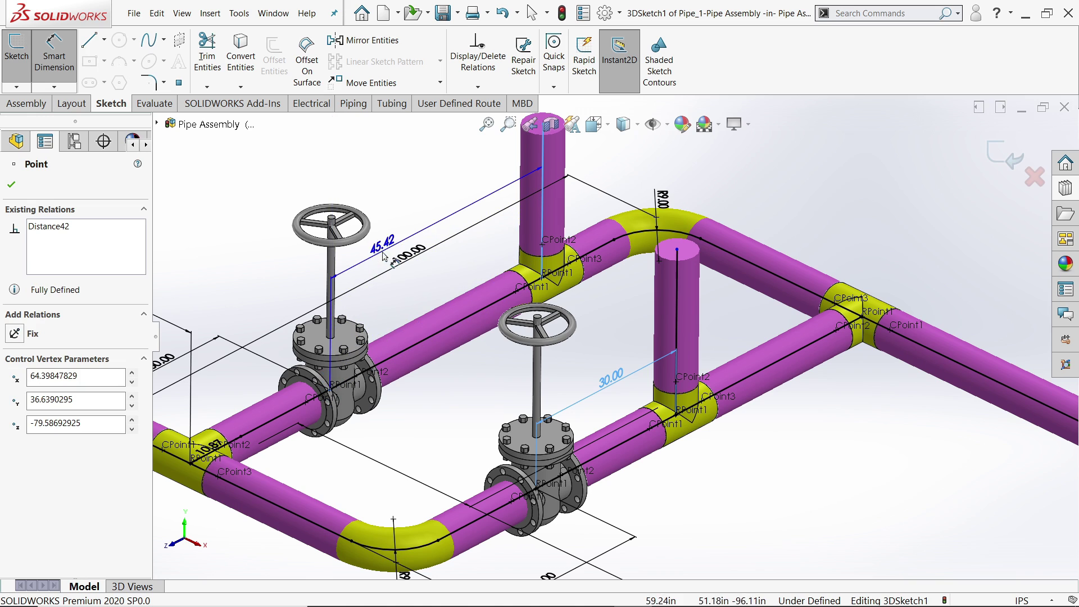
{"action": "left_click", "coordinate": [415, 197]}
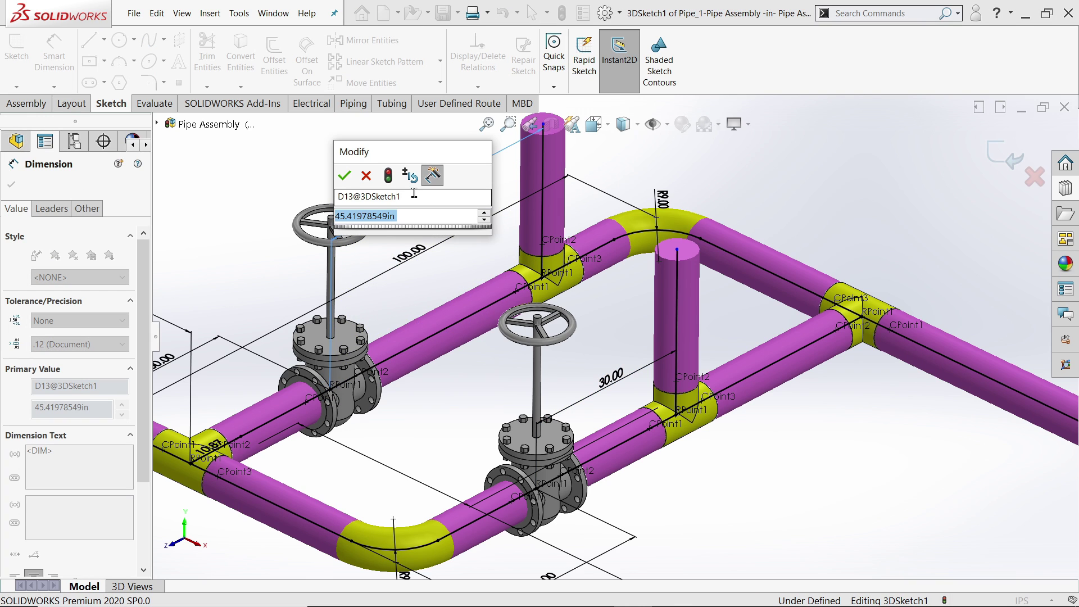
{"action": "type", "text": "45"}
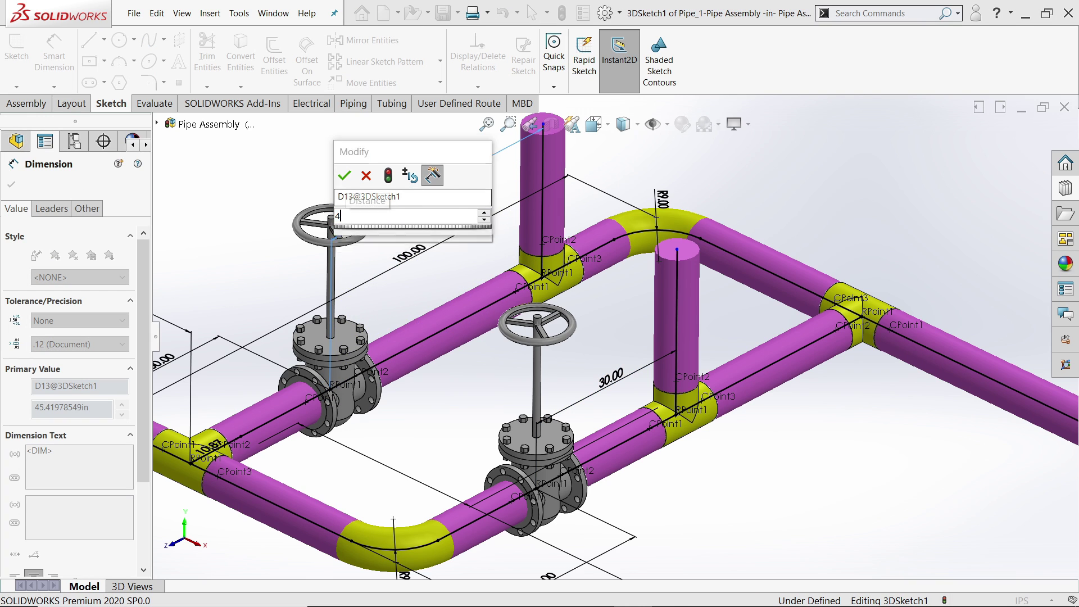
{"action": "key", "text": "Return"}
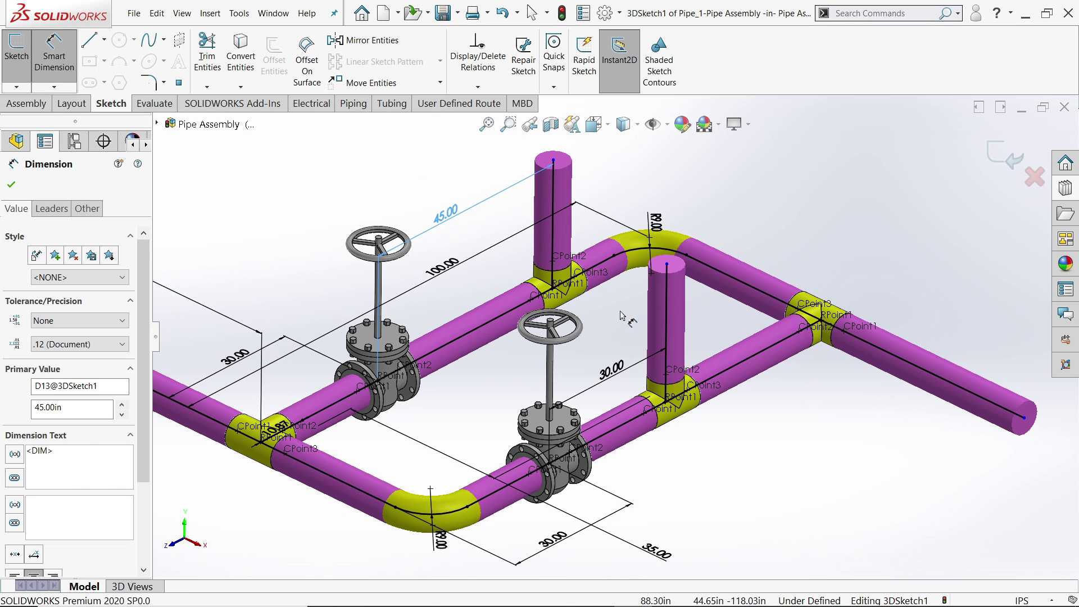
{"action": "scroll", "coordinate": [595, 301], "scroll_direction": "up", "scroll_amount": 2}
{"action": "scroll", "coordinate": [237, 180], "scroll_direction": "down", "scroll_amount": 1}
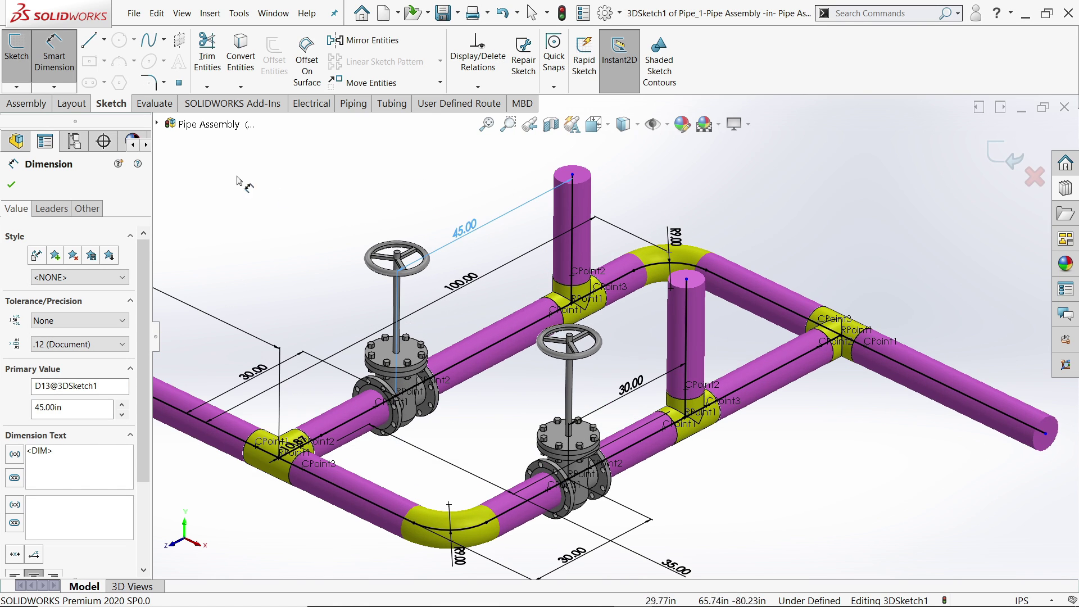
{"action": "left_click", "coordinate": [10, 184]}
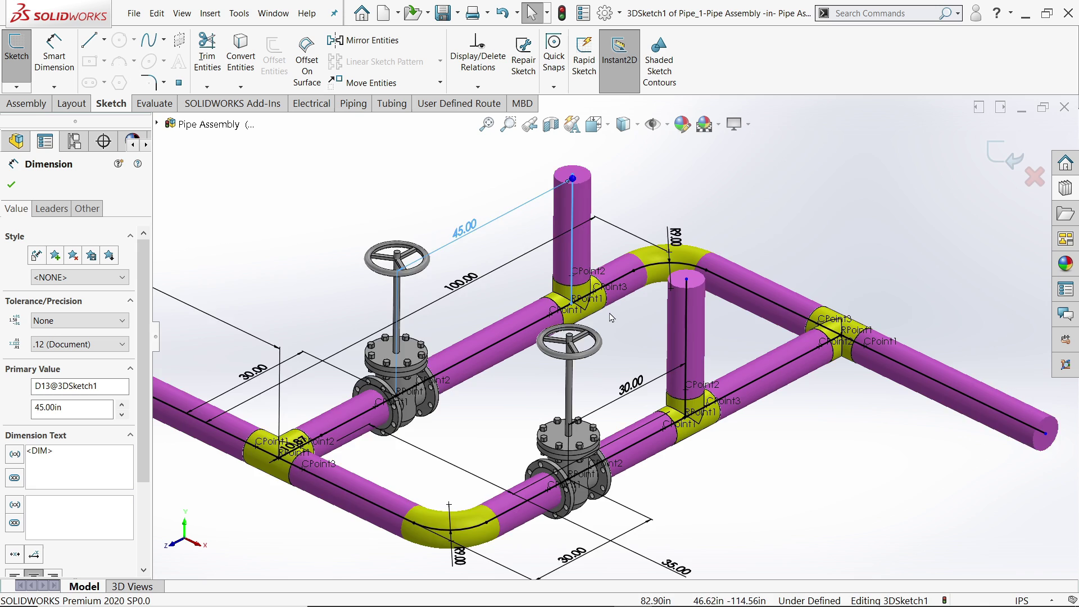
{"action": "key", "text": "ctrl+Right"}
{"action": "key", "text": "ctrl+Up"}
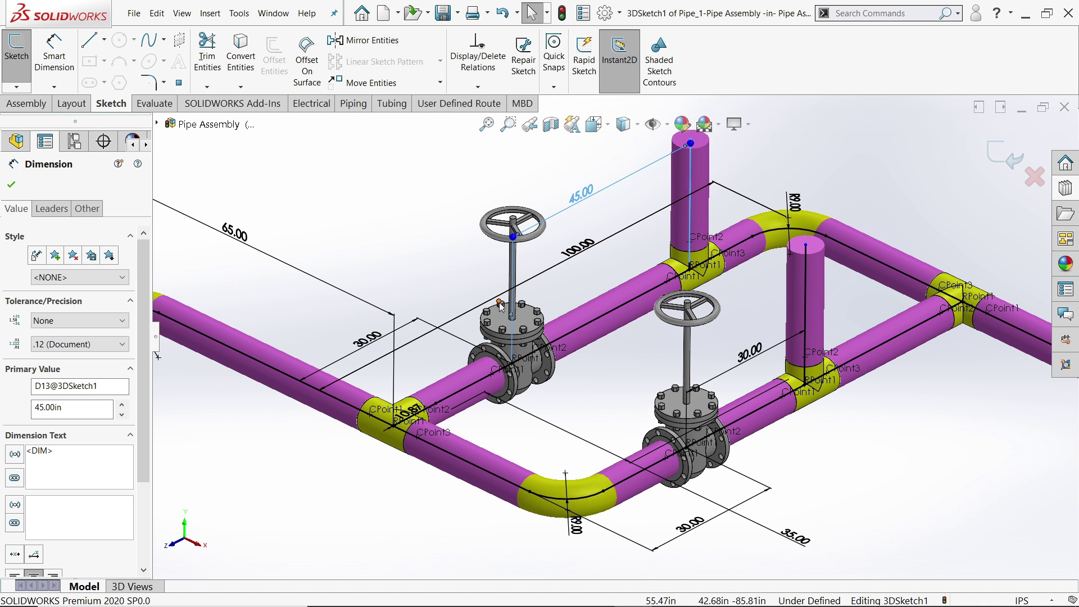
Step: Place a Slip On Flange 150-NPS6 on the inlet pipe
{"action": "left_click", "coordinate": [1068, 194]}
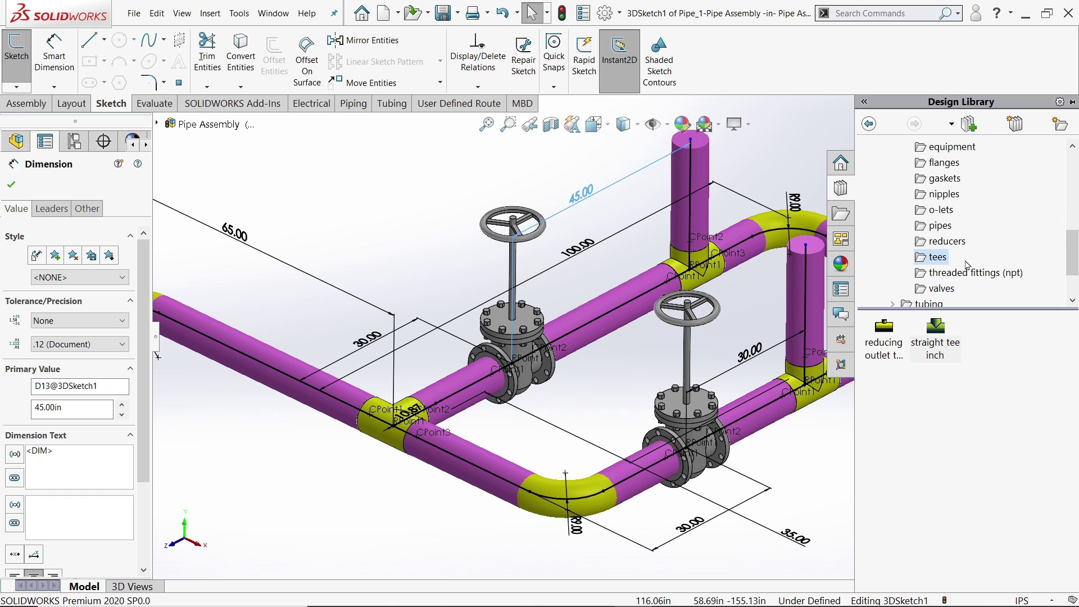
{"action": "left_click", "coordinate": [944, 166]}
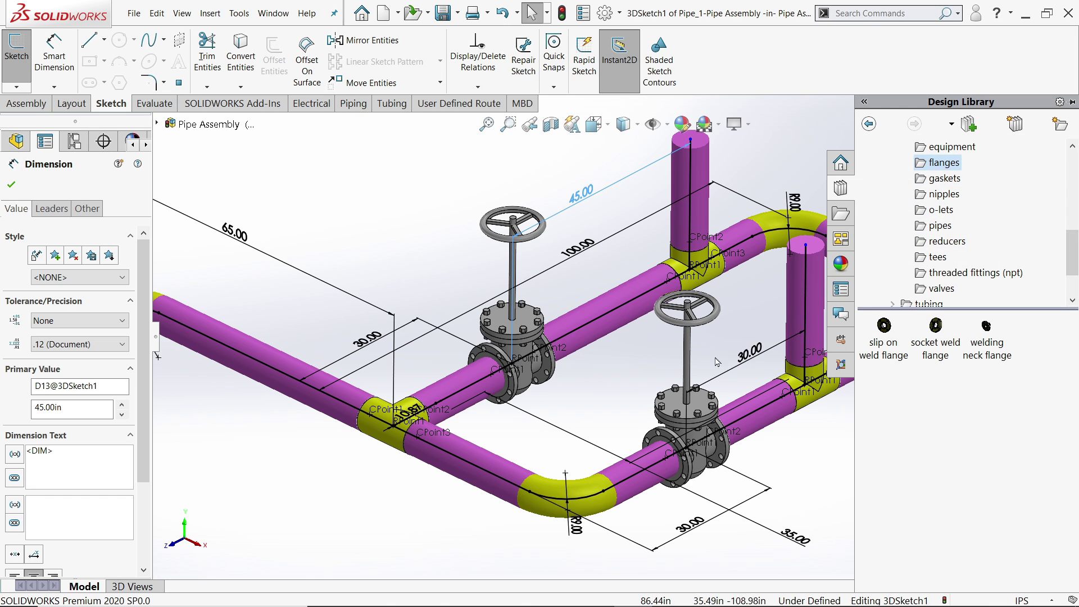
{"action": "middle_click_drag", "start_coordinate": [337, 381], "coordinate": [396, 375], "text": "ctrl"}
{"action": "middle_click_drag", "start_coordinate": [543, 378], "coordinate": [603, 372], "text": "ctrl"}
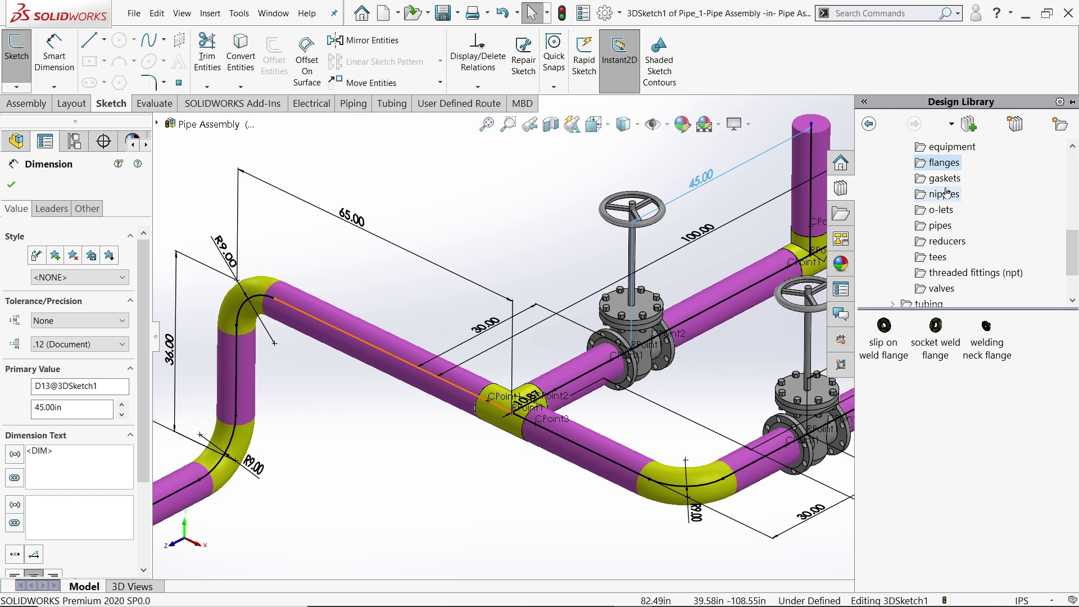
{"action": "left_click_drag", "start_coordinate": [885, 338], "coordinate": [407, 367]}
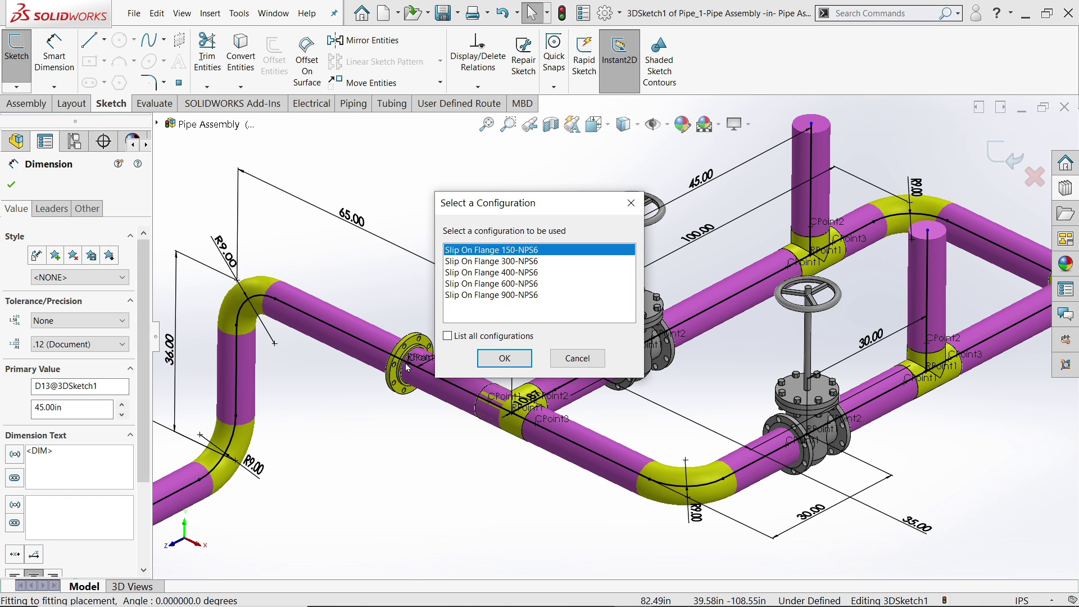
{"action": "left_click", "coordinate": [504, 358]}
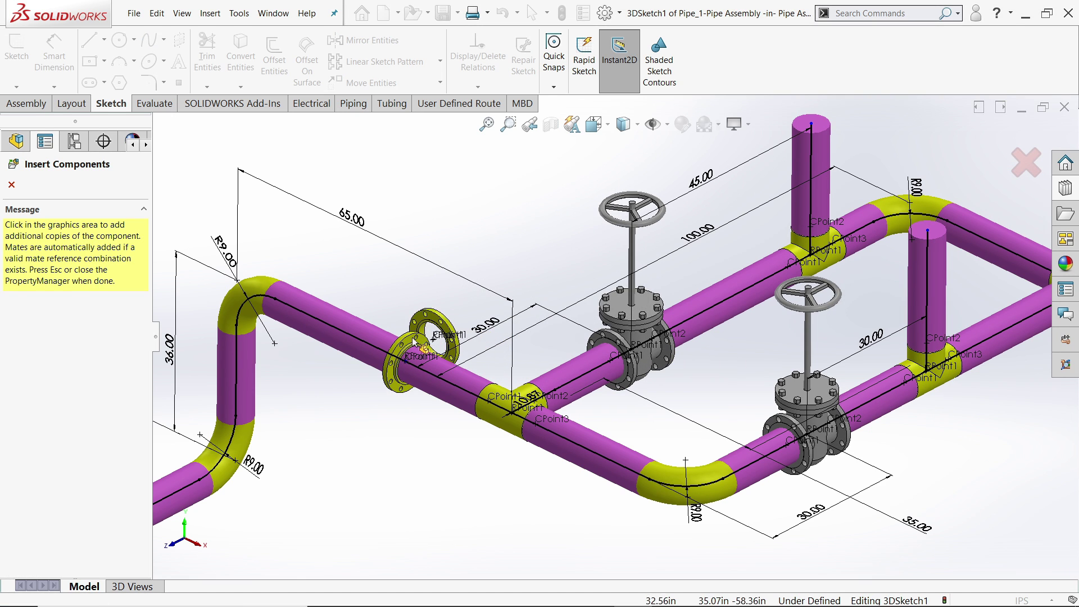
{"action": "key", "text": "f"}
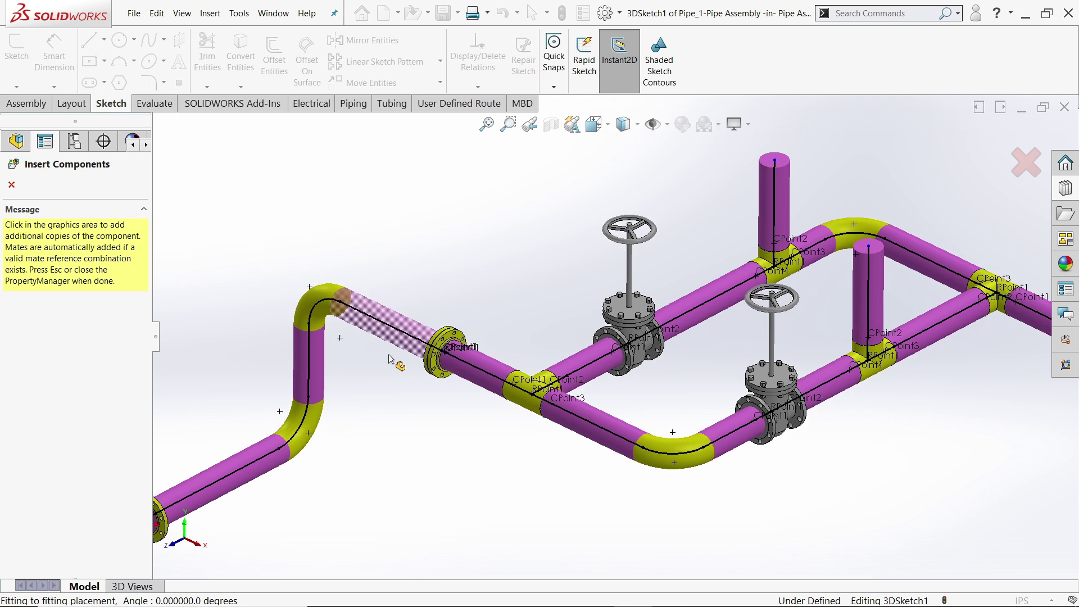
{"action": "left_click", "coordinate": [12, 186]}
{"action": "scroll", "coordinate": [539, 327], "scroll_direction": "down", "scroll_amount": 5}
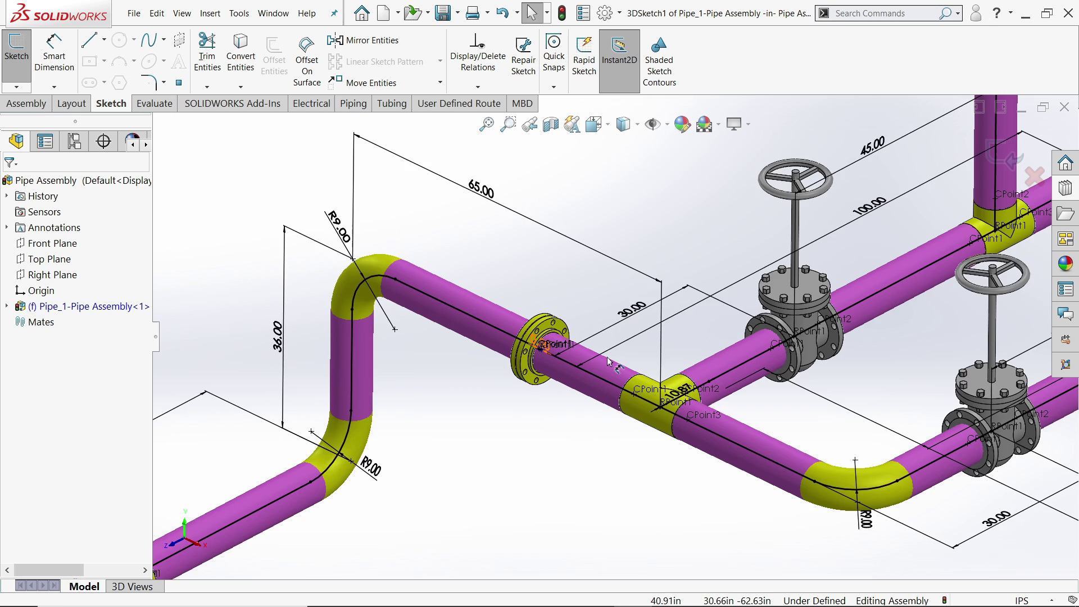
{"action": "scroll", "coordinate": [764, 382], "scroll_direction": "up", "scroll_amount": 3}
{"action": "scroll", "coordinate": [766, 383], "scroll_direction": "down", "scroll_amount": 2}
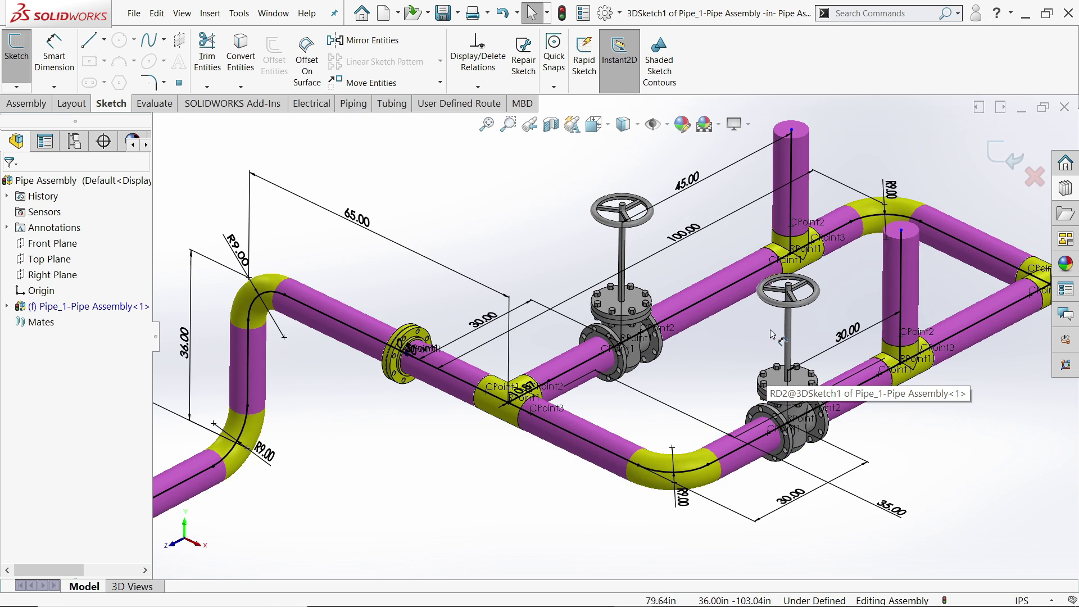
Step: Add a second Slip On Flange 150-NPS6 beside the rear gate valve
{"action": "left_click", "coordinate": [1069, 191]}
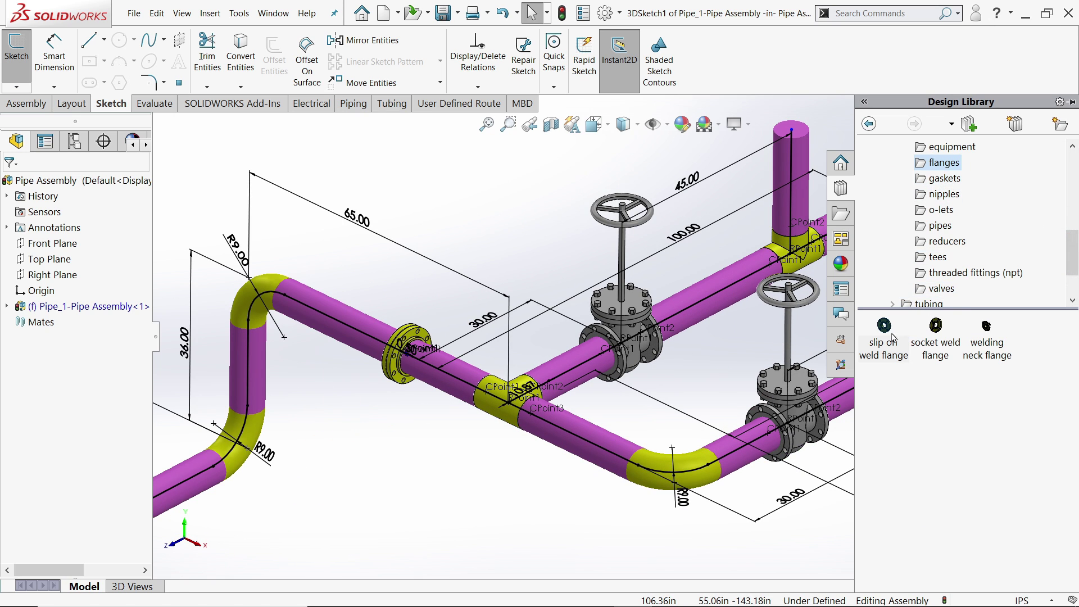
{"action": "mouse_move", "coordinate": [885, 339]}
{"action": "left_mouse_down"}
{"action": "mouse_move", "coordinate": [753, 331]}
{"action": "mouse_move", "coordinate": [730, 293]}
{"action": "mouse_move", "coordinate": [719, 298]}
{"action": "left_mouse_up"}
{"action": "left_click", "coordinate": [504, 358]}
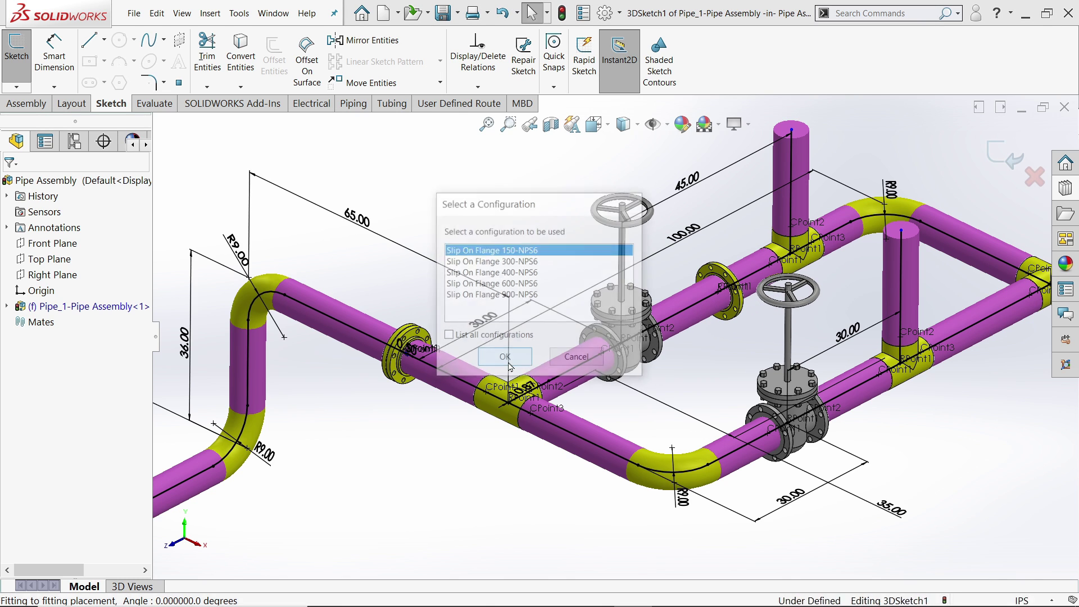
{"action": "scroll", "coordinate": [731, 304], "scroll_direction": "down", "scroll_amount": 4}
{"action": "scroll", "coordinate": [730, 303], "scroll_direction": "down", "scroll_amount": 2}
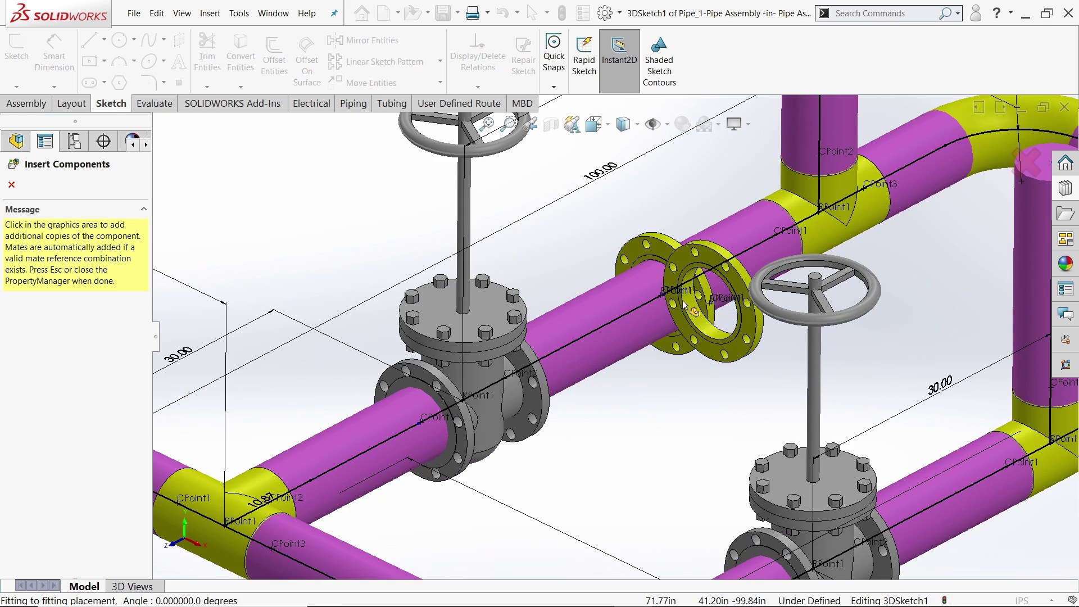
{"action": "key", "text": "f"}
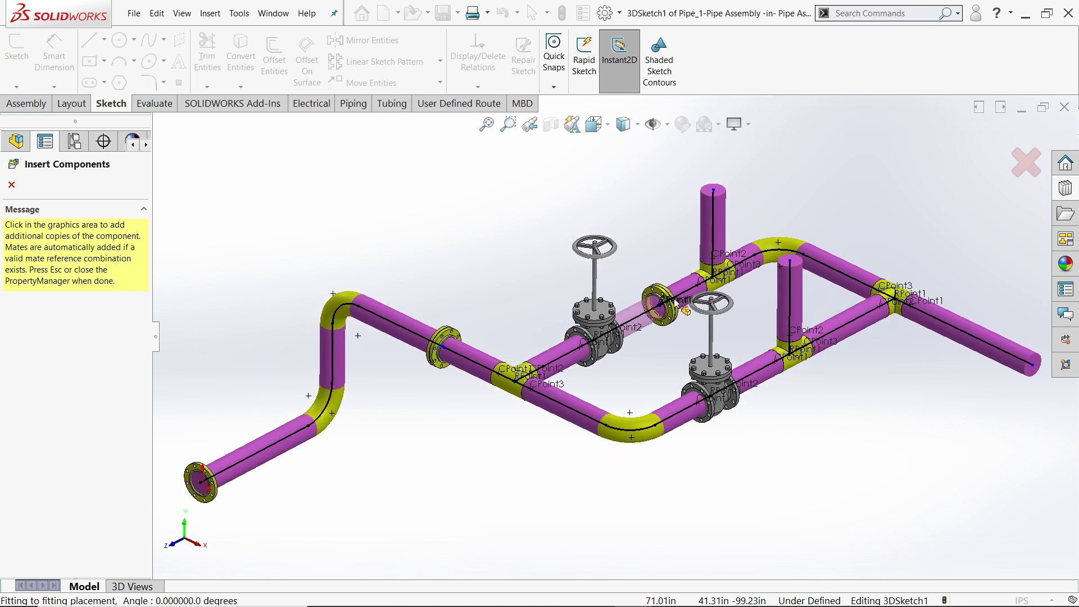
{"action": "left_click", "coordinate": [12, 185]}
{"action": "scroll", "coordinate": [707, 352], "scroll_direction": "down", "scroll_amount": 2}
Step: Place a Slip On Flange 150-NPS6 beside the front gate valve
{"action": "scroll", "coordinate": [640, 297], "scroll_direction": "down", "scroll_amount": 2}
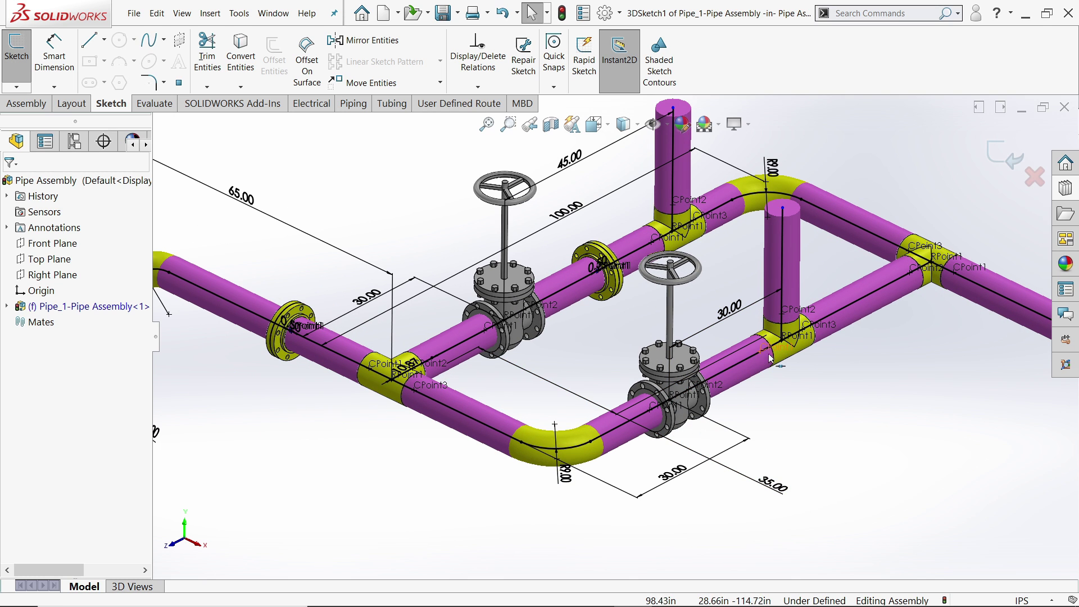
{"action": "scroll", "coordinate": [765, 353], "scroll_direction": "up", "scroll_amount": 2}
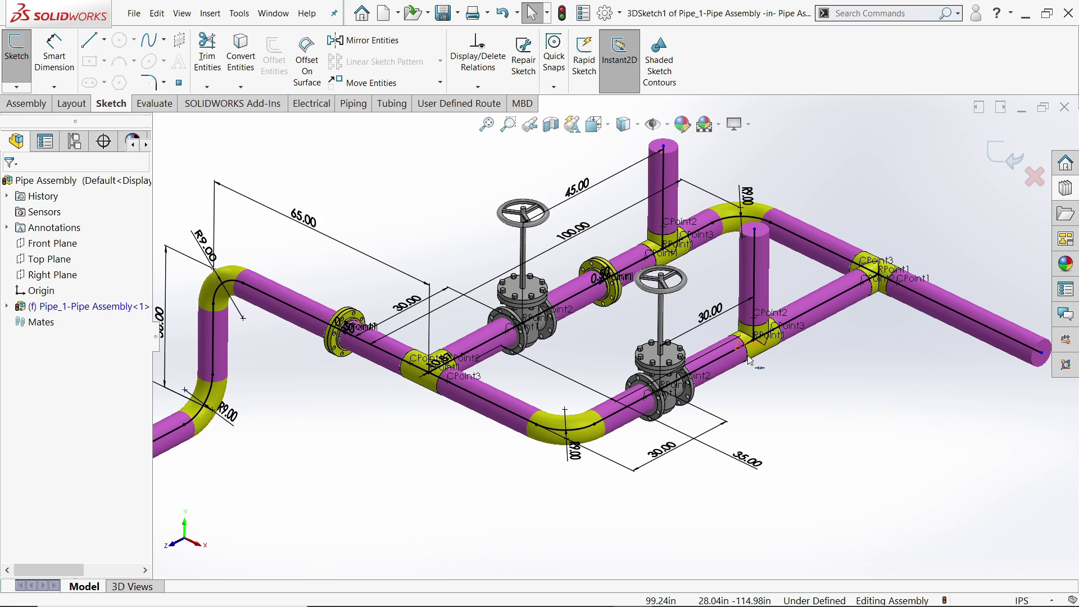
{"action": "scroll", "coordinate": [767, 376], "scroll_direction": "down", "scroll_amount": 1}
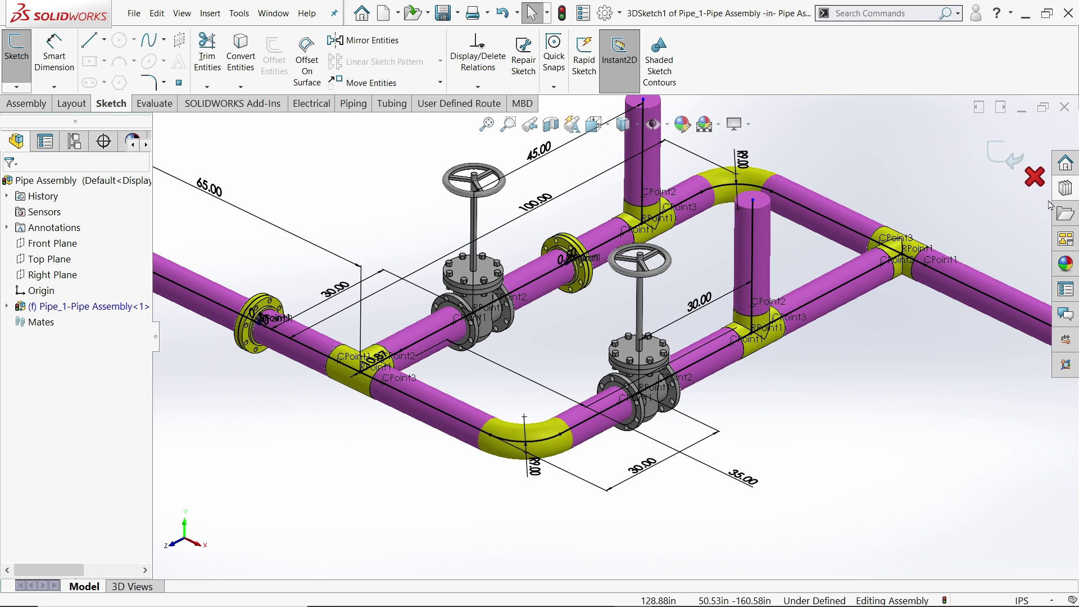
{"action": "left_click", "coordinate": [1066, 188]}
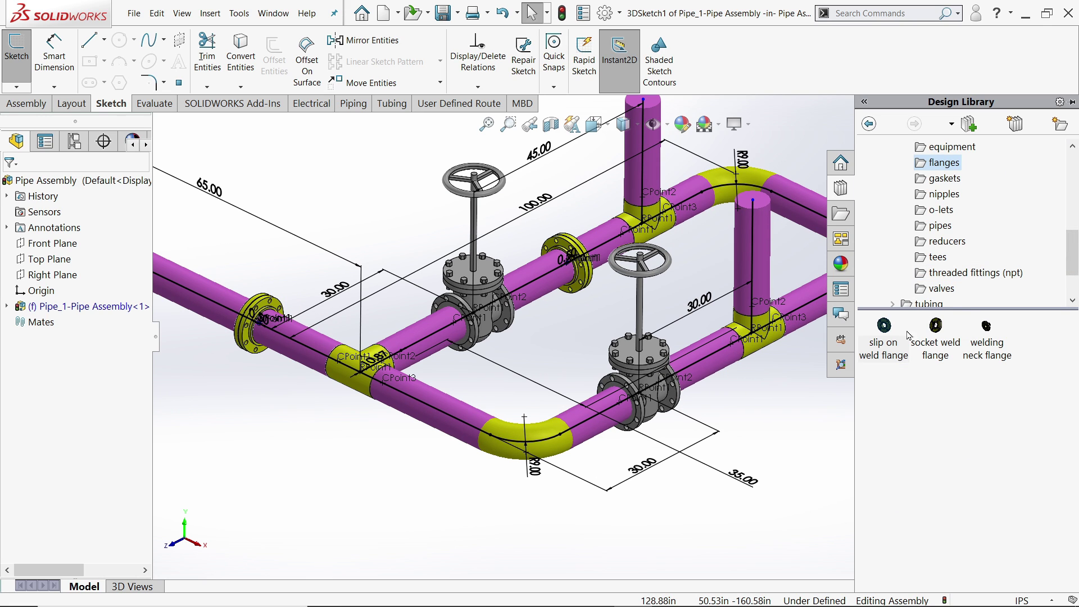
{"action": "mouse_move", "coordinate": [883, 343]}
{"action": "left_mouse_down"}
{"action": "mouse_move", "coordinate": [525, 443]}
{"action": "mouse_move", "coordinate": [714, 360]}
{"action": "mouse_move", "coordinate": [706, 365]}
{"action": "left_mouse_up"}
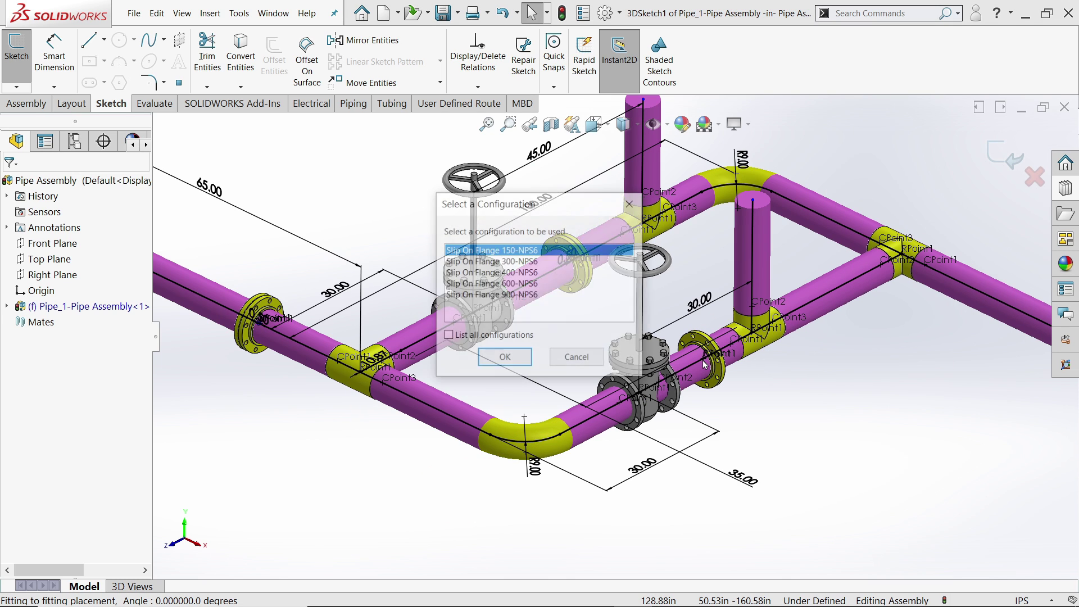
{"action": "left_click", "coordinate": [504, 358]}
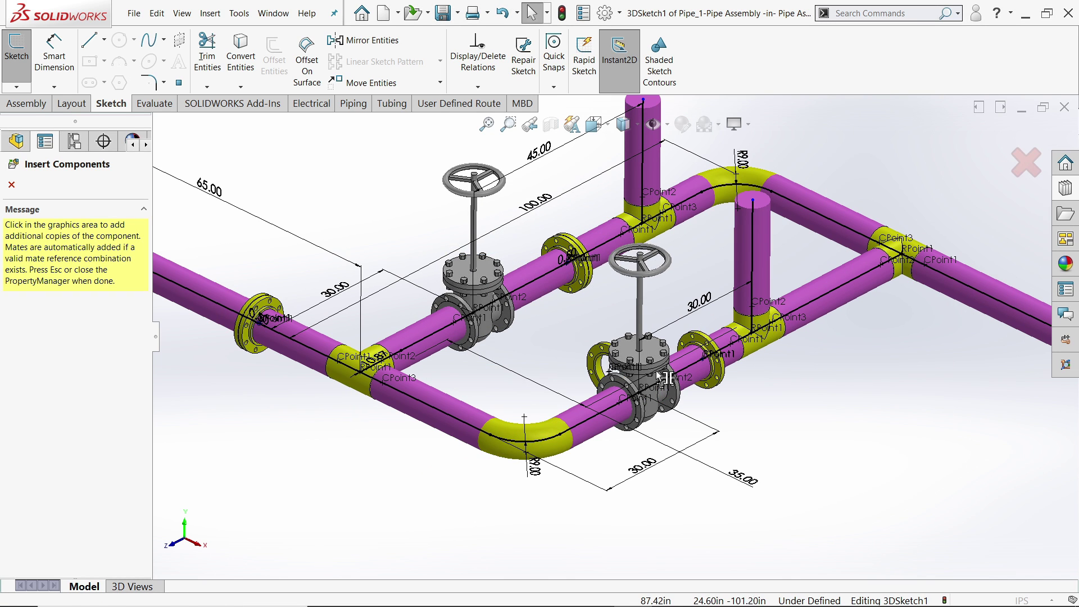
{"action": "scroll", "coordinate": [725, 364], "scroll_direction": "down", "scroll_amount": 8}
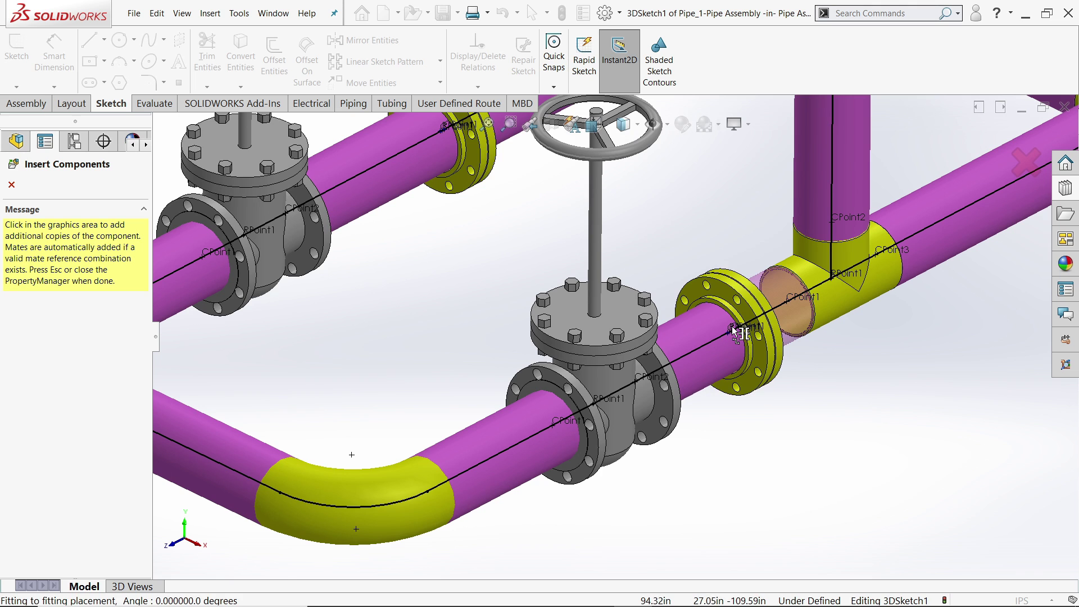
{"action": "key", "text": "Escape"}
{"action": "scroll", "coordinate": [738, 332], "scroll_direction": "up", "scroll_amount": 8}
Step: Add another Slip On Flange 150-NPS6 on top of the vertical branch pipe
{"action": "left_click", "coordinate": [1064, 189]}
{"action": "left_click_drag", "start_coordinate": [887, 339], "coordinate": [626, 204]}
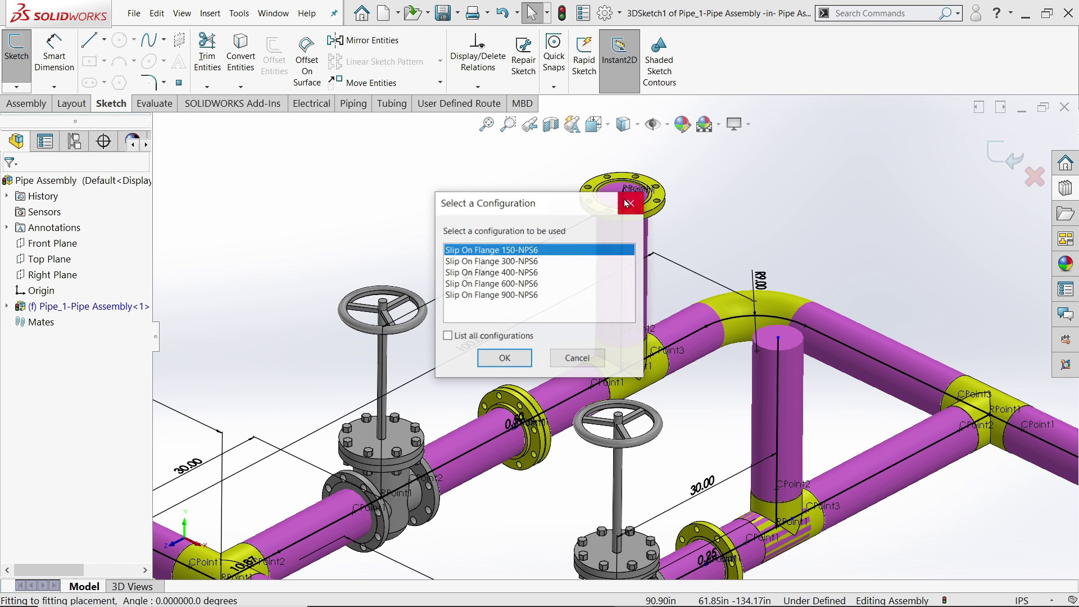
{"action": "left_click", "coordinate": [505, 358]}
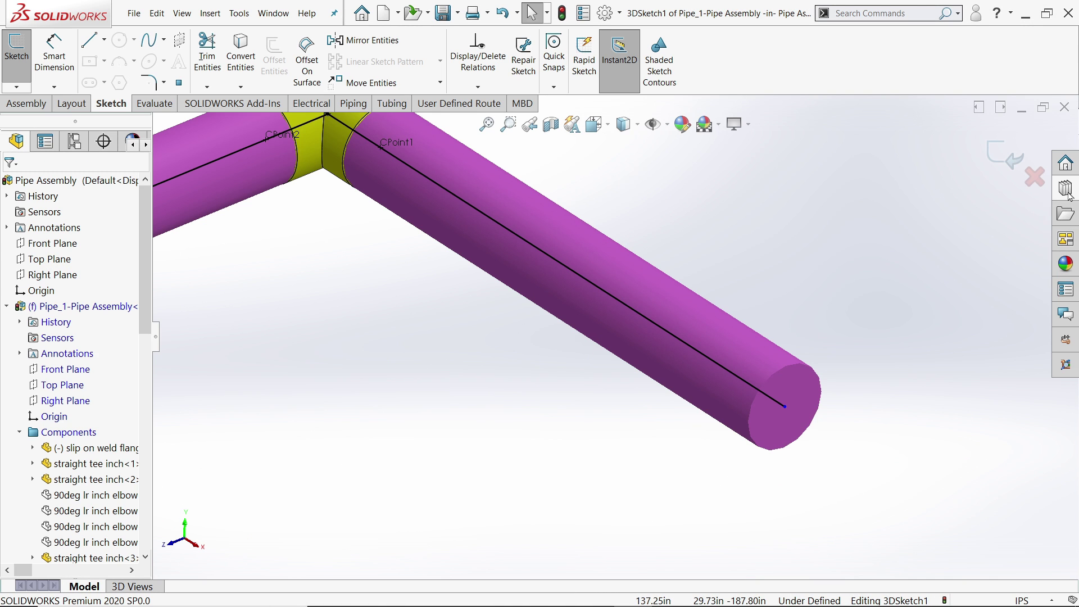
Step: Attach a Slip On Flange 150-NPS6 at CPoint1 on the long right-hand run's open end
{"action": "left_click", "coordinate": [1065, 187]}
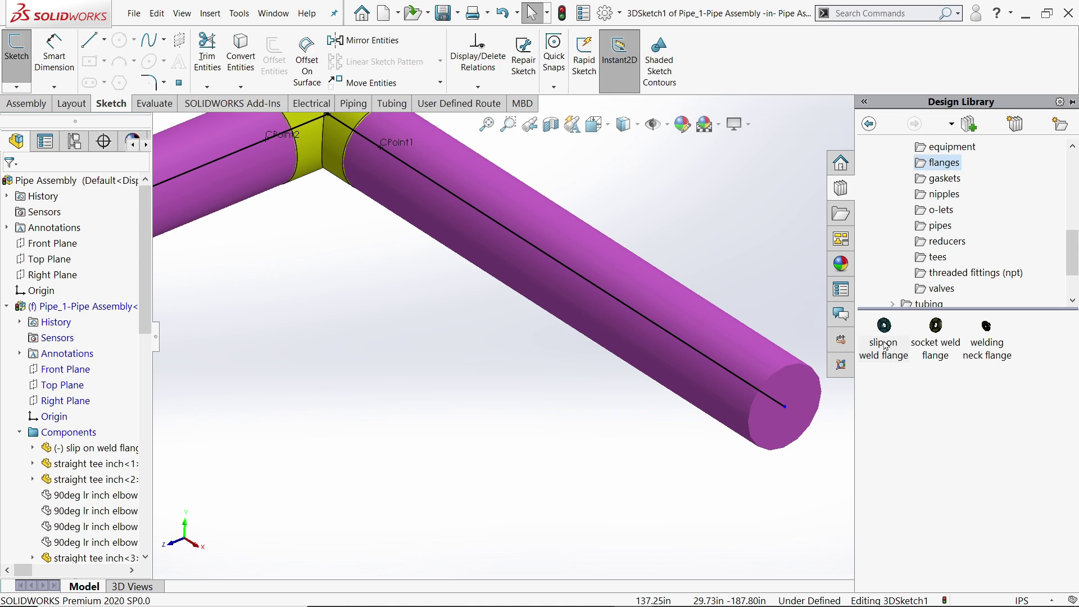
{"action": "left_click_drag", "start_coordinate": [885, 345], "coordinate": [786, 413]}
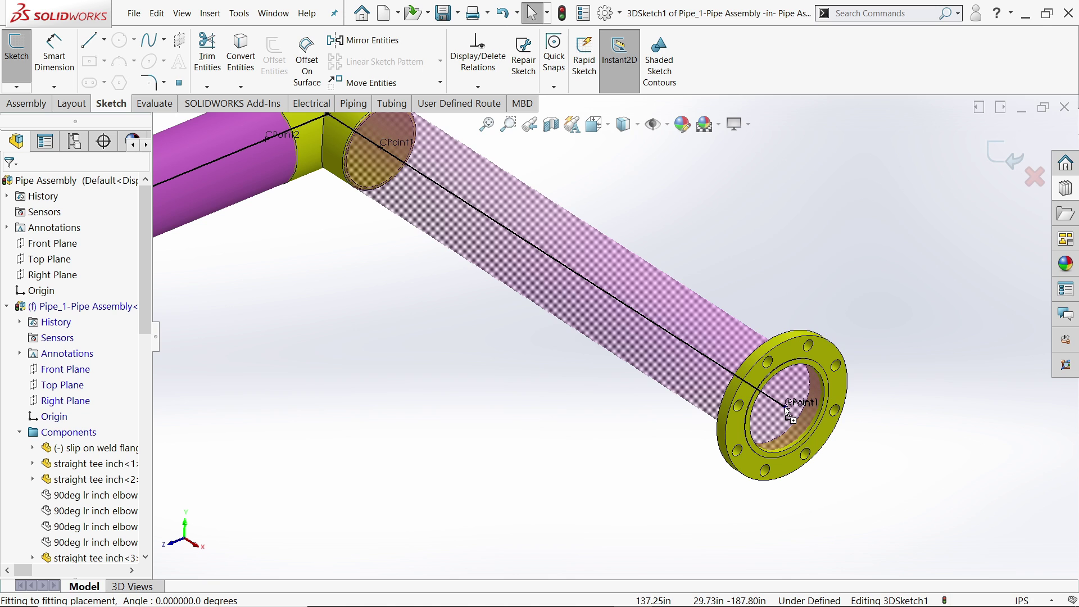
{"action": "left_click_drag", "start_coordinate": [786, 413], "coordinate": [786, 412]}
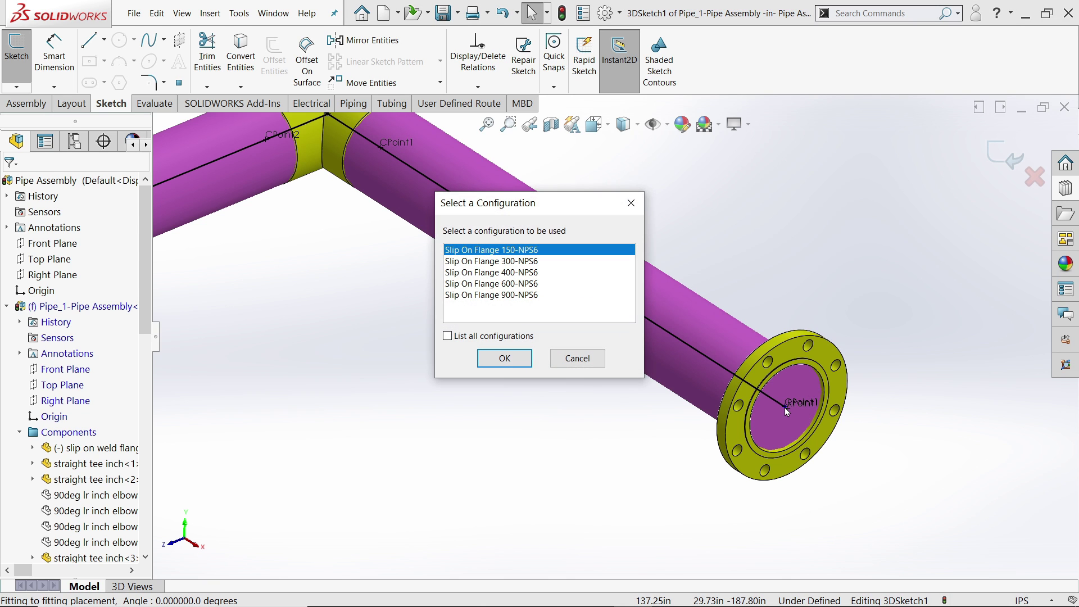
{"action": "left_click", "coordinate": [504, 358]}
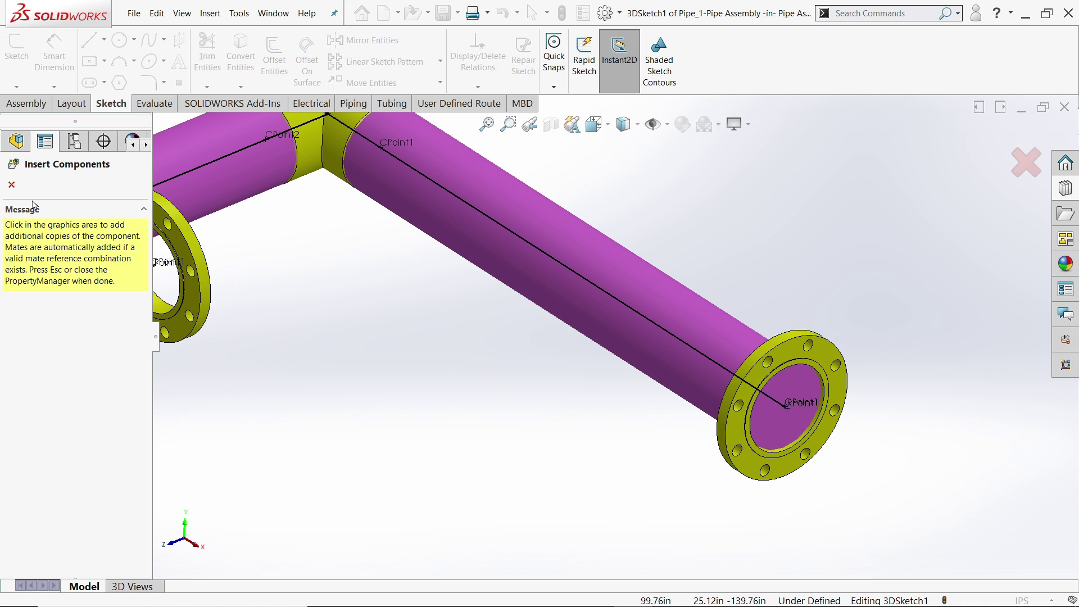
{"action": "left_click", "coordinate": [11, 185]}
{"action": "scroll", "coordinate": [737, 359], "scroll_direction": "up", "scroll_amount": 5}
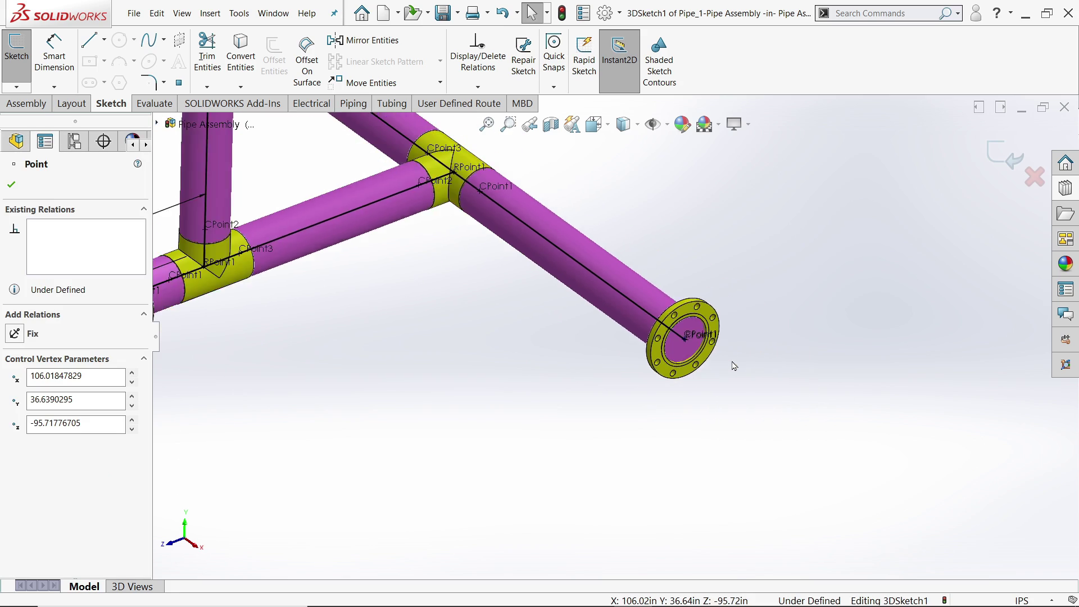
{"action": "scroll", "coordinate": [630, 342], "scroll_direction": "up", "scroll_amount": 5}
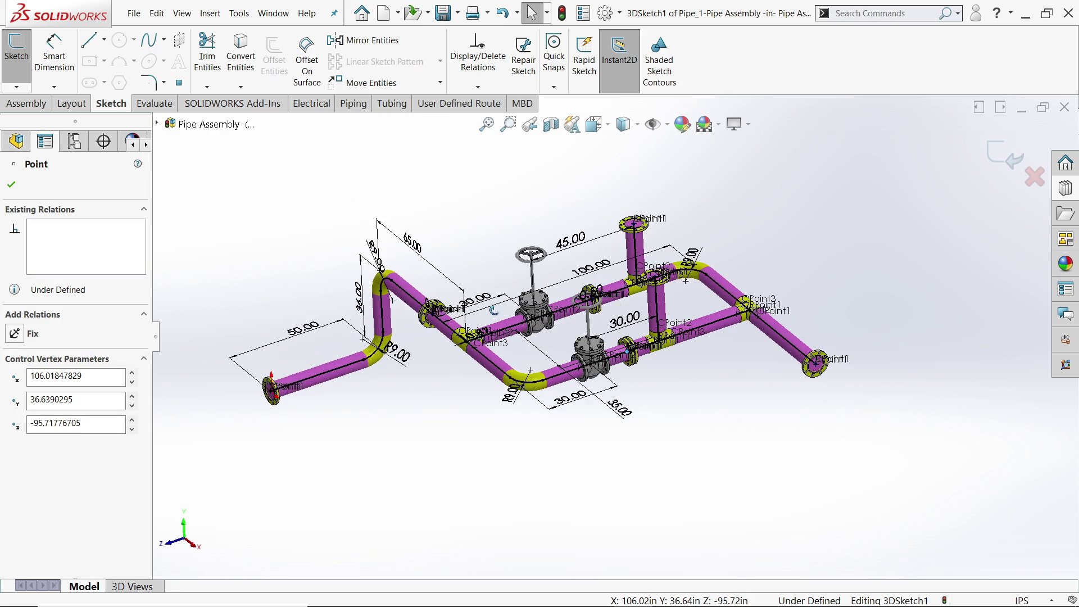
{"action": "scroll", "coordinate": [582, 278], "scroll_direction": "down", "scroll_amount": 3}
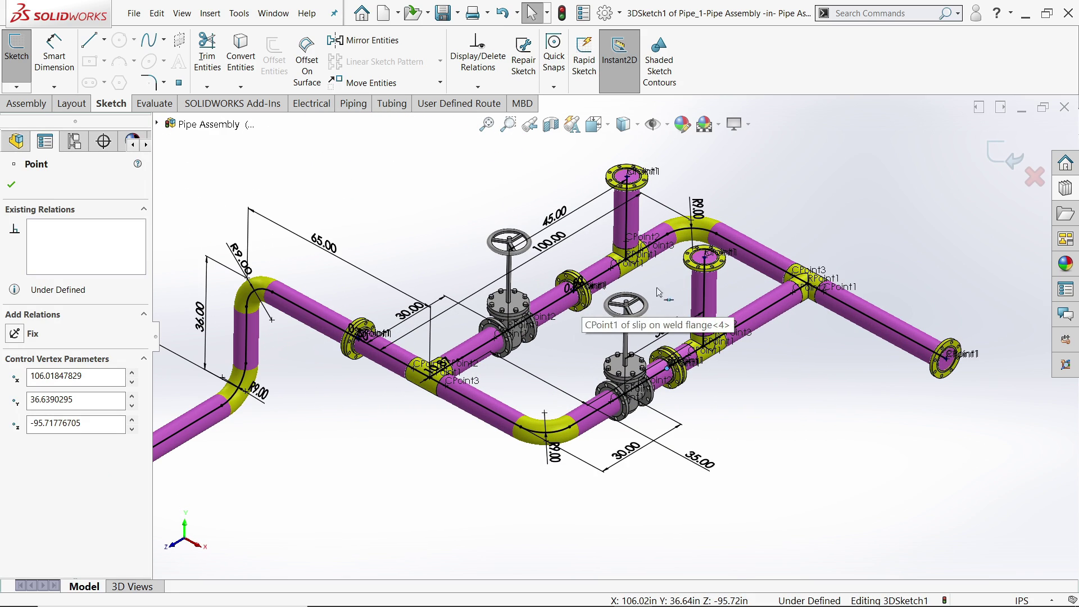
Step: Accept the point properties and exit the route 3D sketch
{"action": "scroll", "coordinate": [732, 358], "scroll_direction": "down", "scroll_amount": 3}
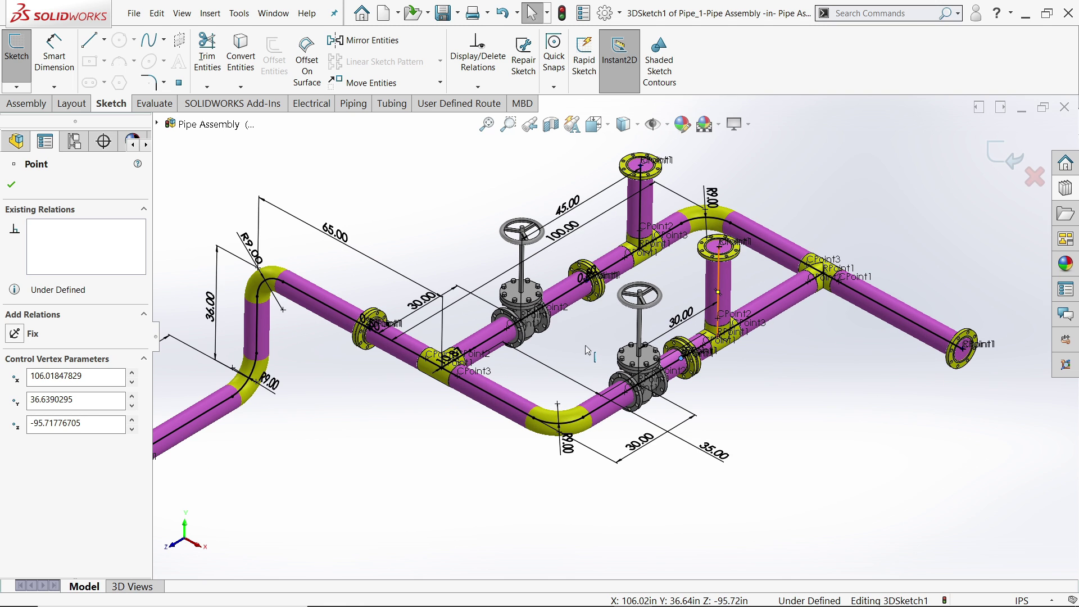
{"action": "left_click", "coordinate": [10, 185]}
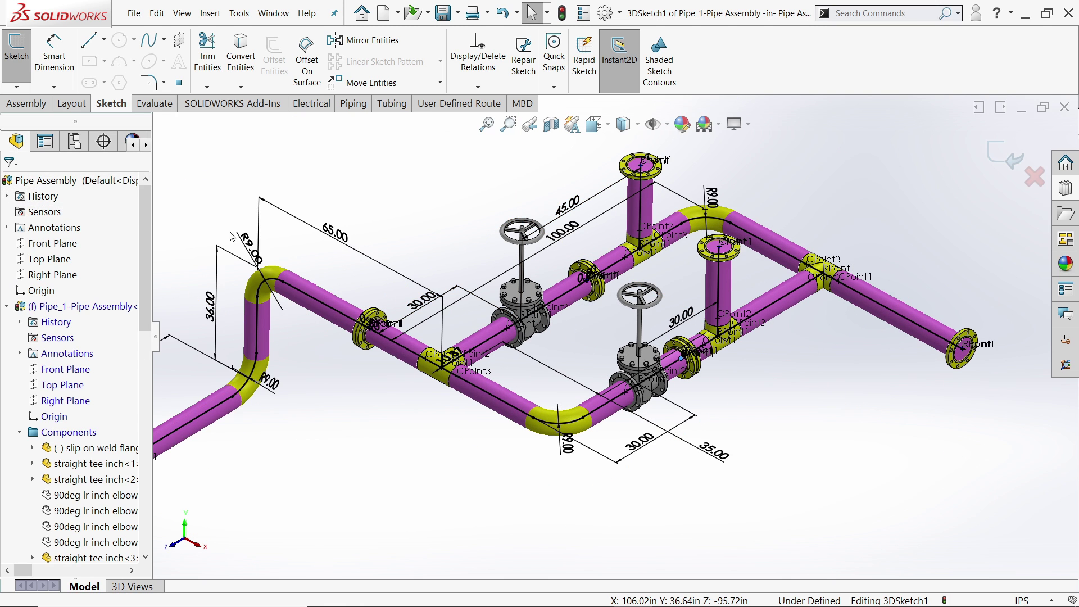
{"action": "scroll", "coordinate": [583, 336], "scroll_direction": "up", "scroll_amount": 2}
{"action": "scroll", "coordinate": [582, 336], "scroll_direction": "down", "scroll_amount": 2}
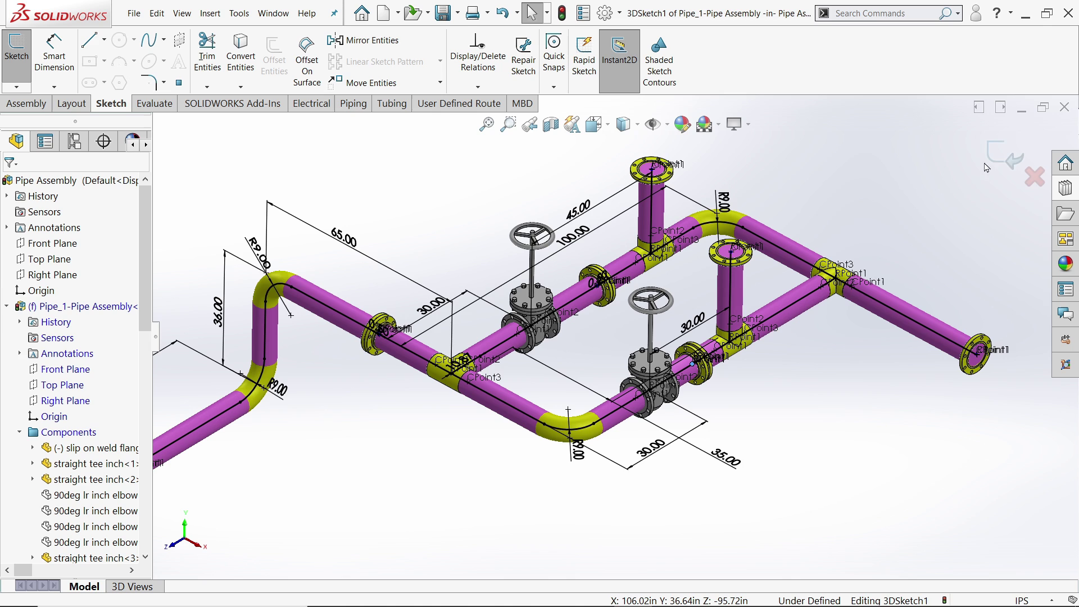
{"action": "left_click", "coordinate": [1003, 153]}
{"action": "scroll", "coordinate": [527, 371], "scroll_direction": "up", "scroll_amount": 1}
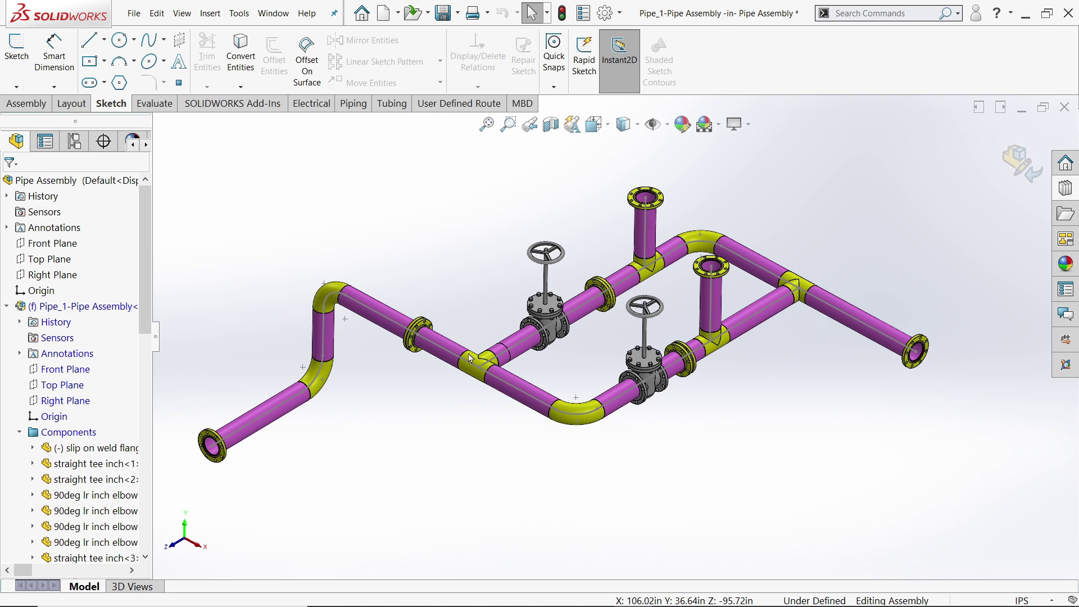
{"action": "scroll", "coordinate": [527, 370], "scroll_direction": "down", "scroll_amount": 1}
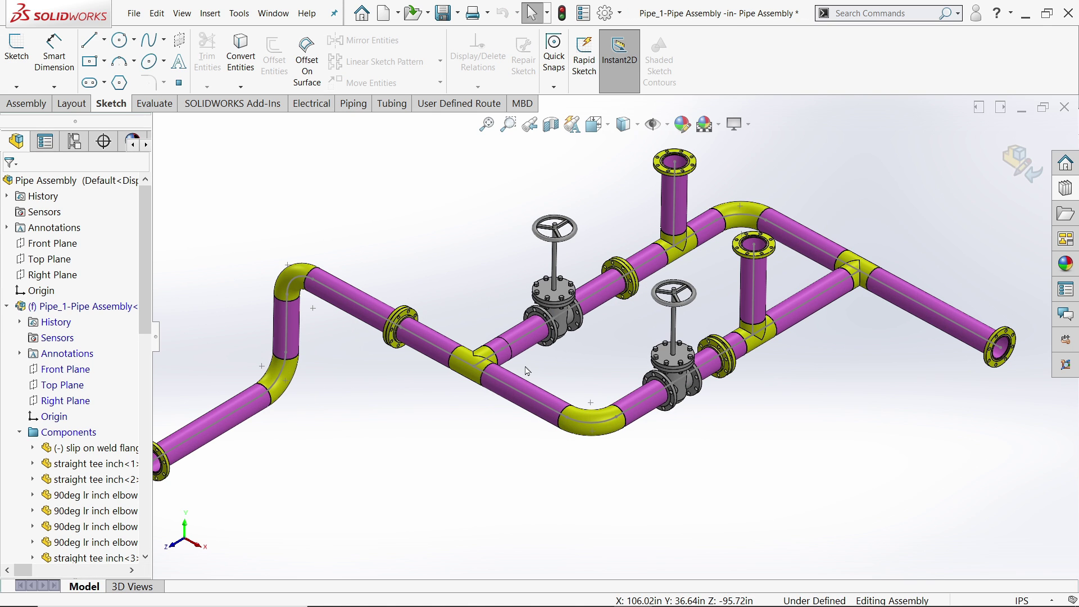
Step: Define Spool-0001 from the lower-left pipe run via Pipe_1-Pipe Assembly's Define Spools
{"action": "right_click", "coordinate": [74, 308]}
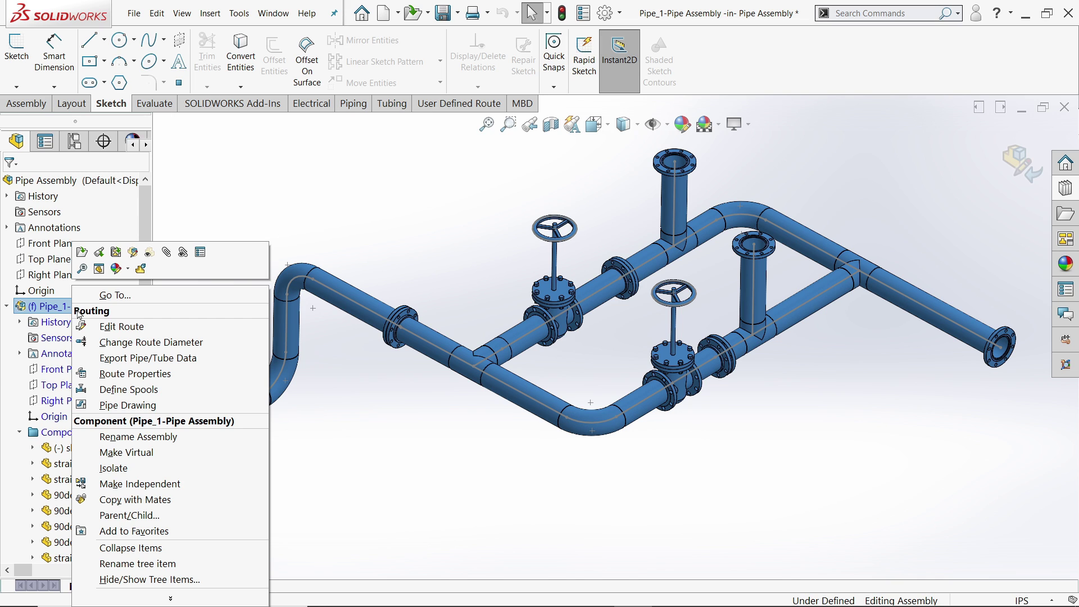
{"action": "left_click", "coordinate": [133, 390]}
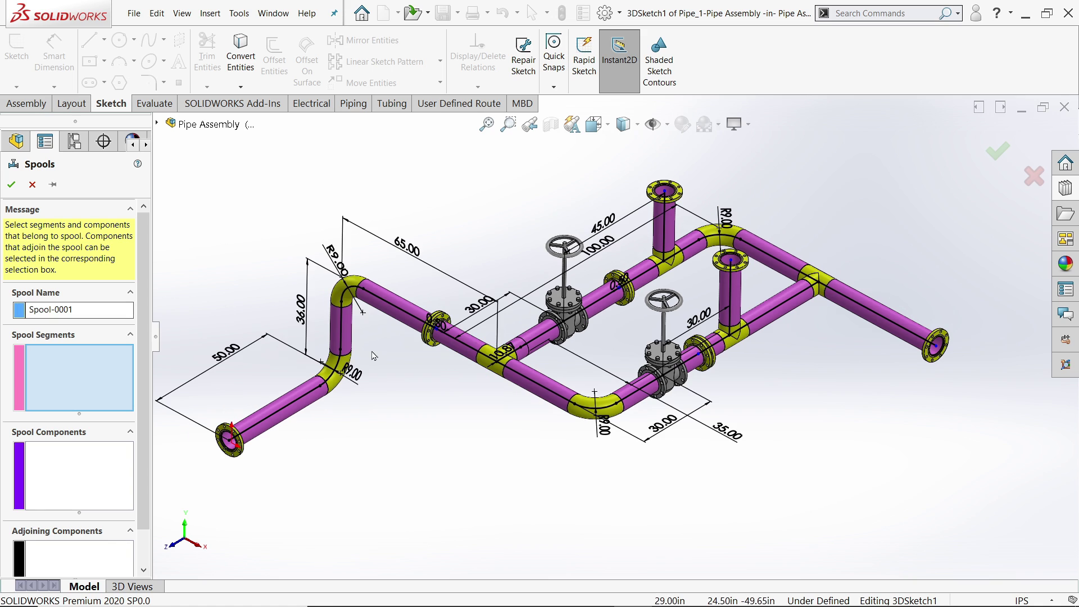
{"action": "left_click", "coordinate": [315, 397]}
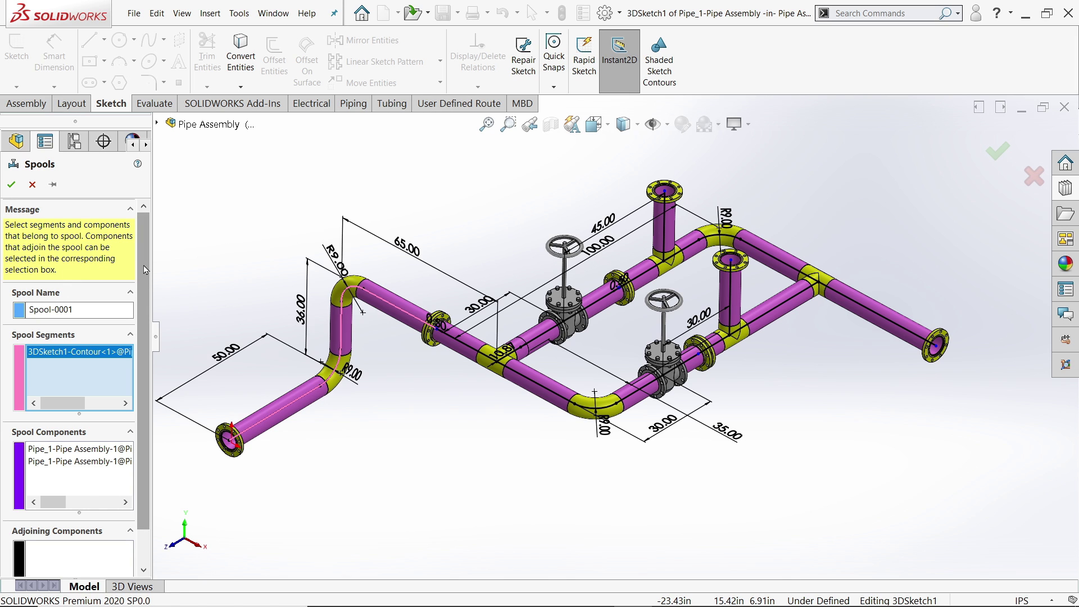
{"action": "scroll", "coordinate": [140, 320], "scroll_direction": "down", "scroll_amount": 2}
{"action": "scroll", "coordinate": [142, 288], "scroll_direction": "up", "scroll_amount": 2}
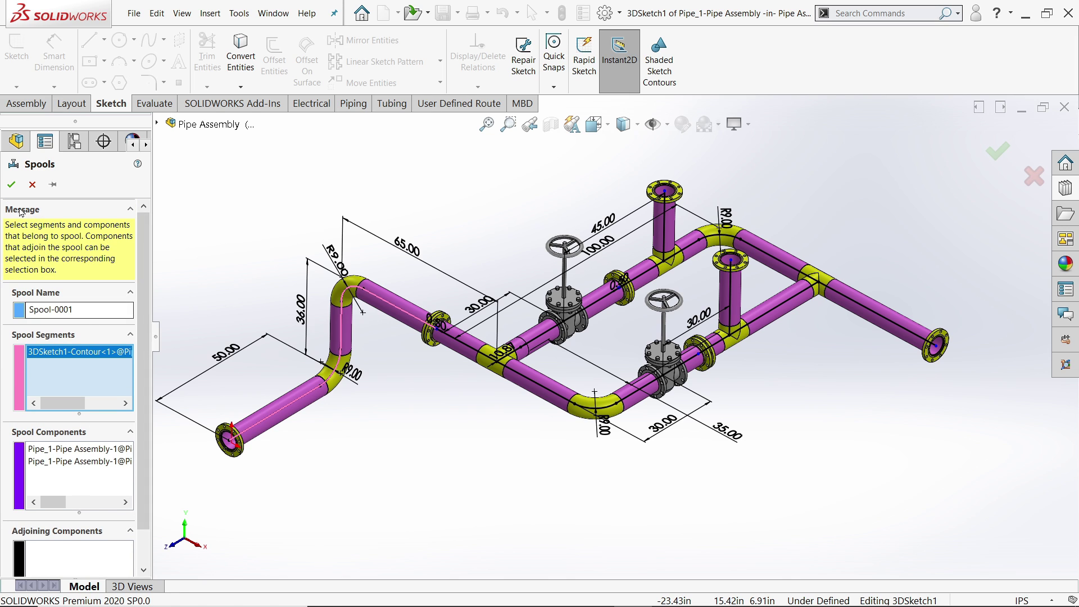
{"action": "left_click", "coordinate": [11, 184]}
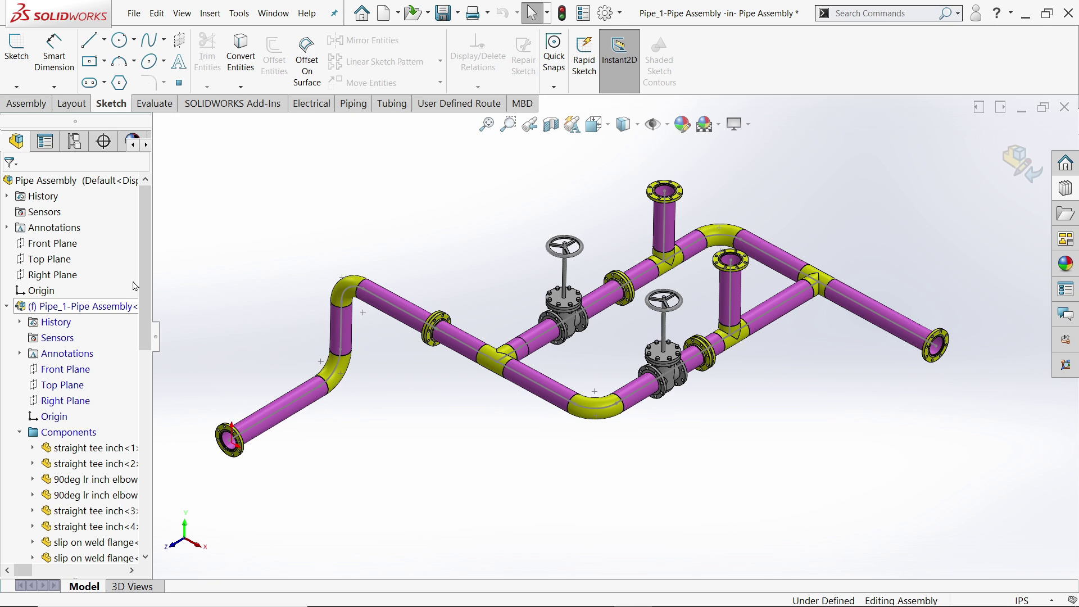
Step: Create Spool-0002 from the pipes past the tee, upper and lower gate valve segments, and lower pipe
{"action": "right_click", "coordinate": [67, 308]}
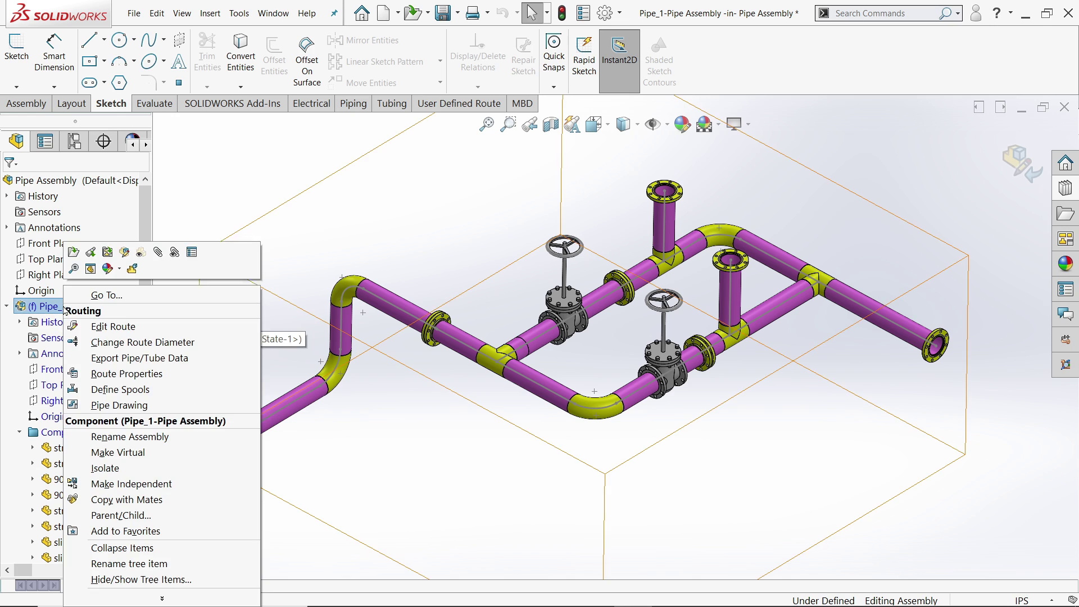
{"action": "left_click", "coordinate": [101, 389]}
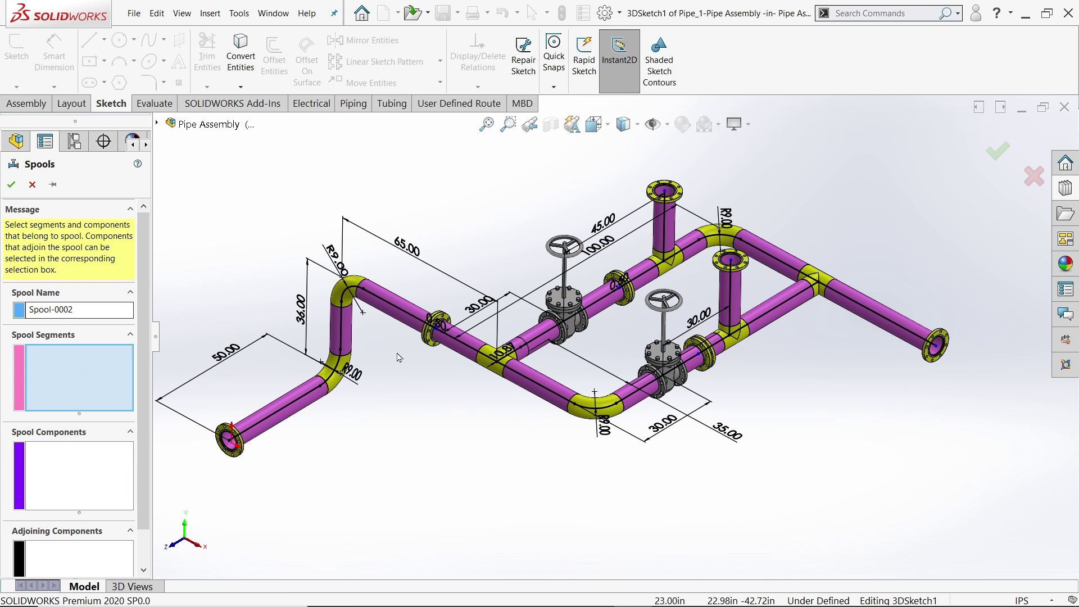
{"action": "left_click", "coordinate": [512, 357]}
{"action": "left_click", "coordinate": [543, 345]}
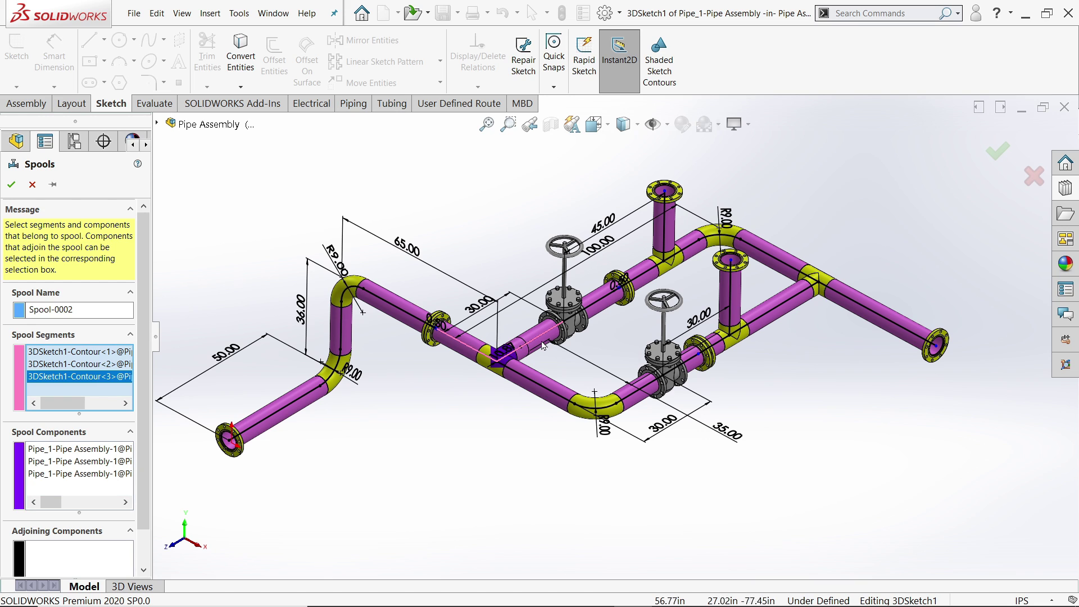
{"action": "left_click", "coordinate": [599, 309]}
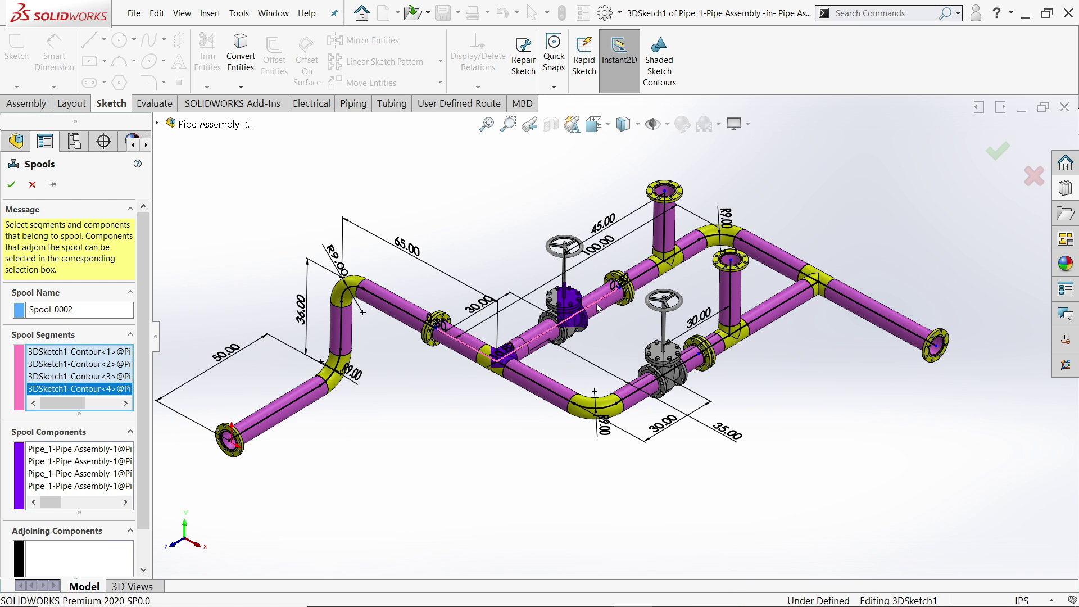
{"action": "left_click", "coordinate": [544, 392]}
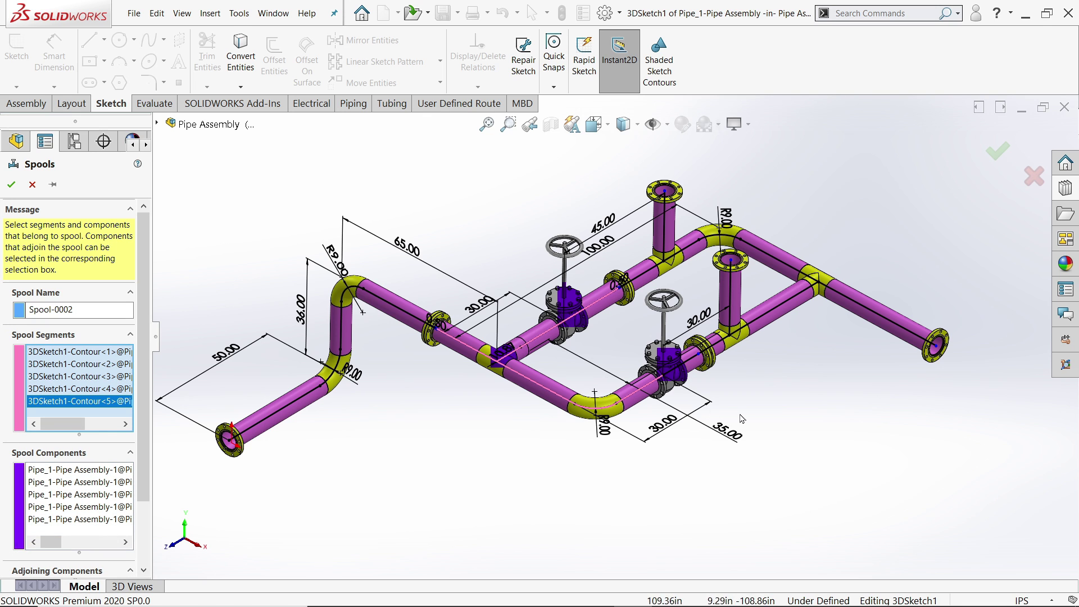
{"action": "middle_click_drag", "start_coordinate": [818, 380], "coordinate": [702, 375]}
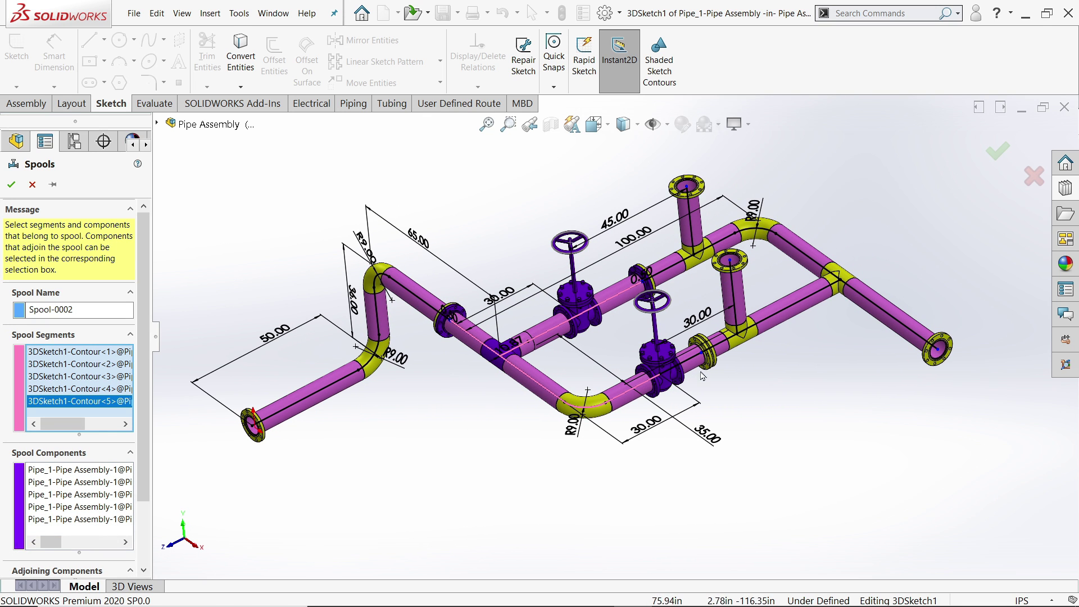
{"action": "left_click", "coordinate": [687, 367]}
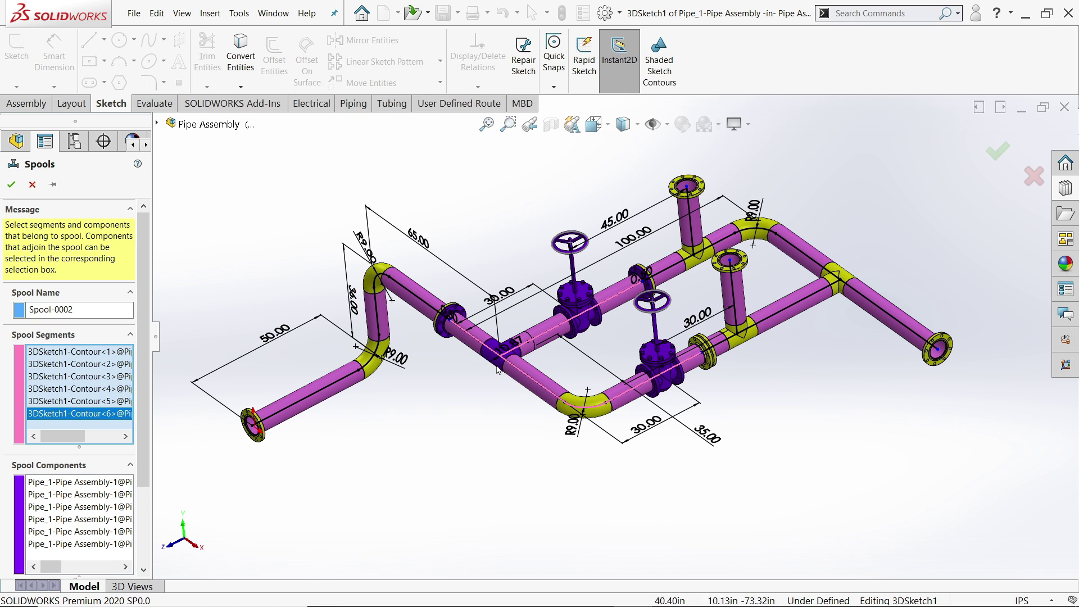
{"action": "left_click", "coordinate": [12, 185]}
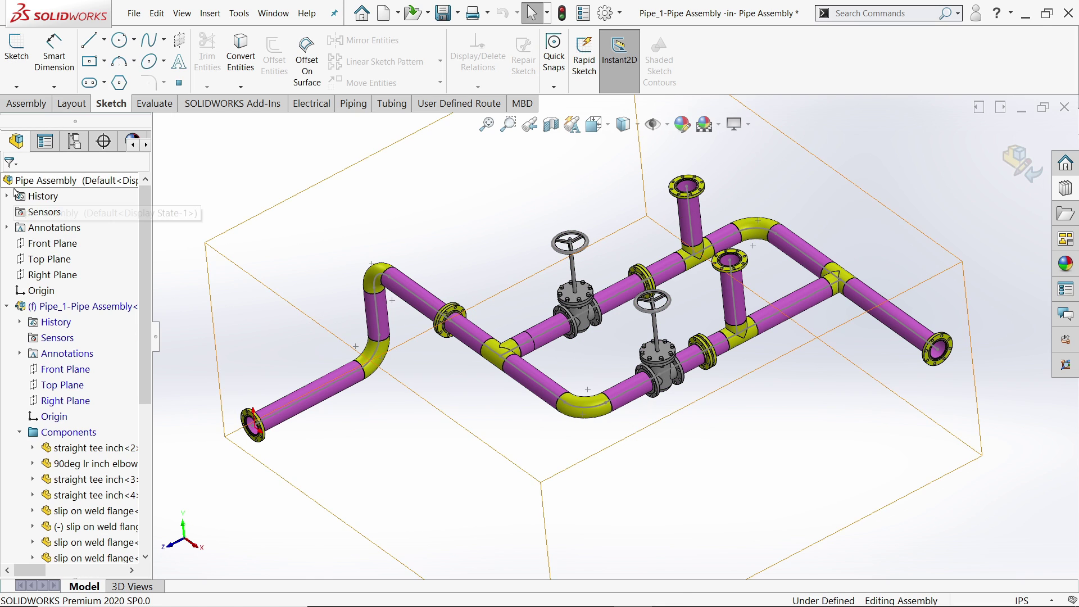
Step: Create Spool-0003 from the branch, right-hand, lower horizontal, vertical branch and lower-right segments
{"action": "right_click", "coordinate": [70, 310]}
{"action": "left_click", "coordinate": [119, 390]}
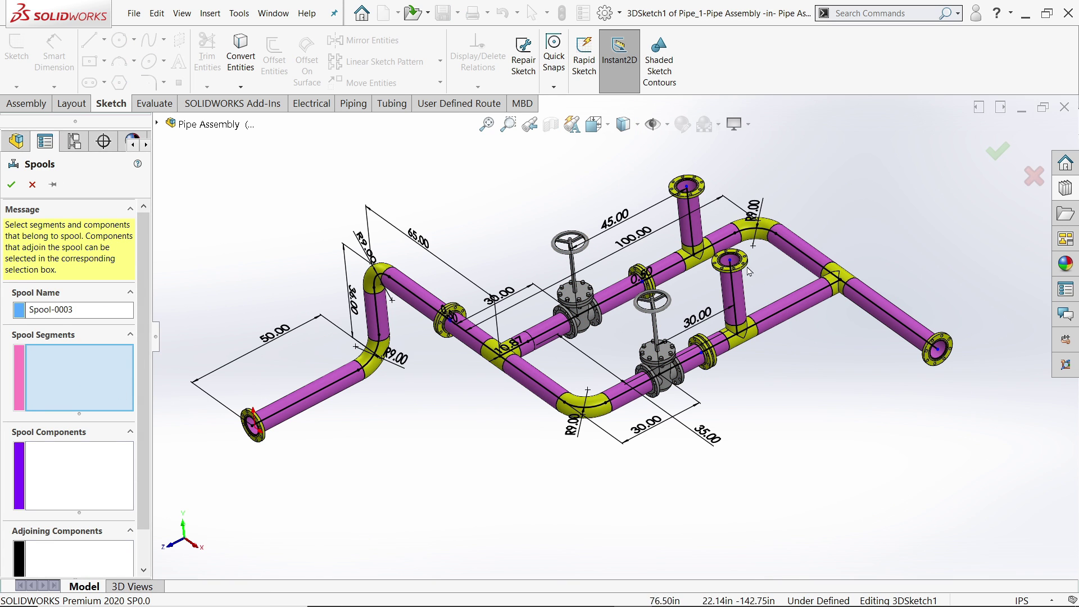
{"action": "left_click", "coordinate": [678, 262]}
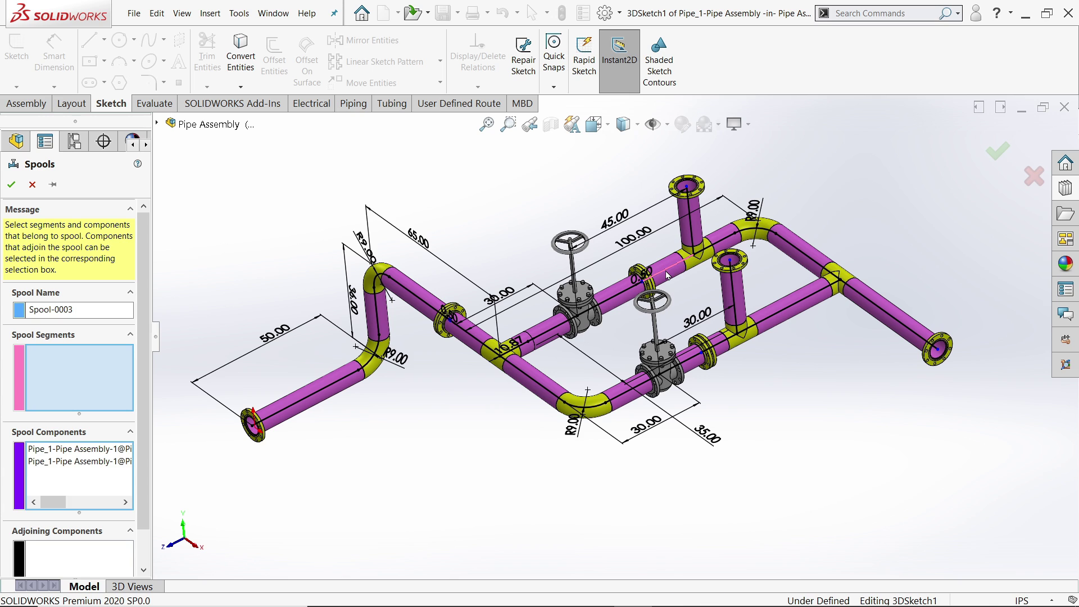
{"action": "left_click", "coordinate": [693, 242]}
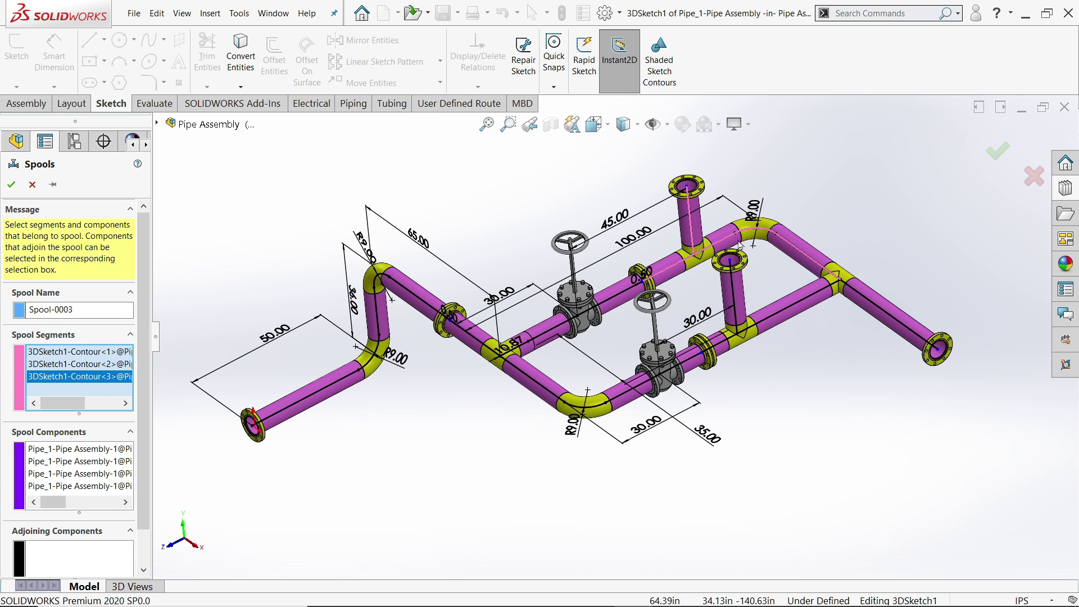
{"action": "left_click", "coordinate": [865, 302]}
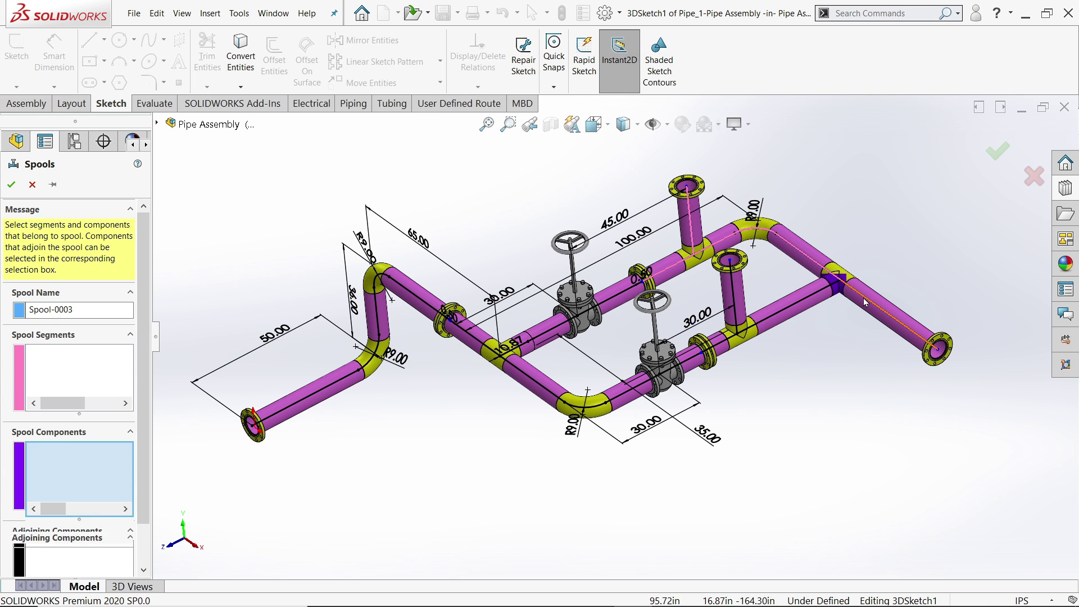
{"action": "left_click", "coordinate": [805, 301]}
{"action": "left_click", "coordinate": [737, 305]}
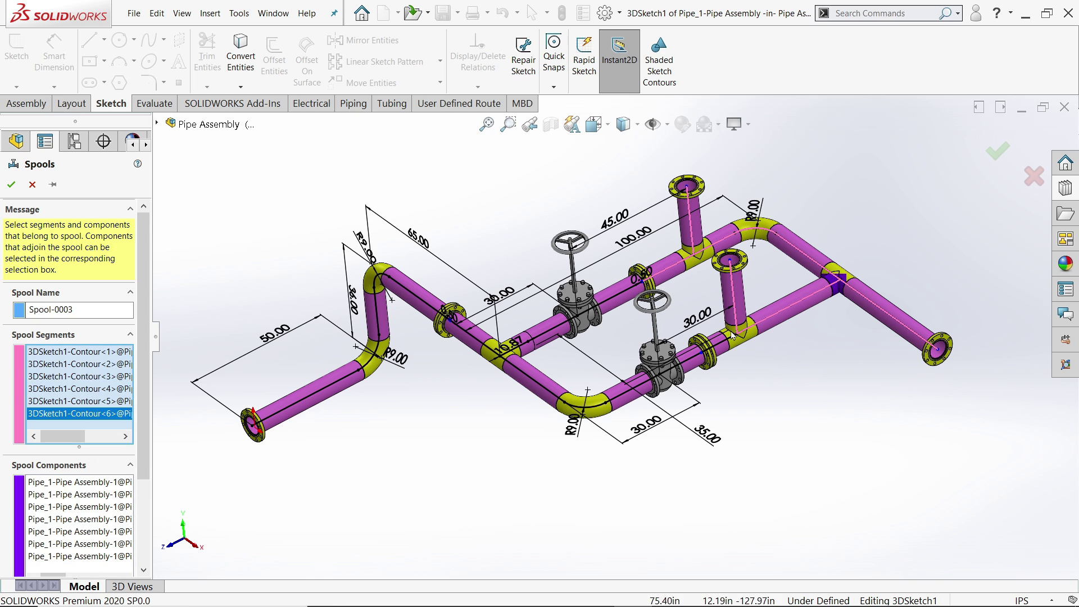
{"action": "left_click", "coordinate": [729, 343]}
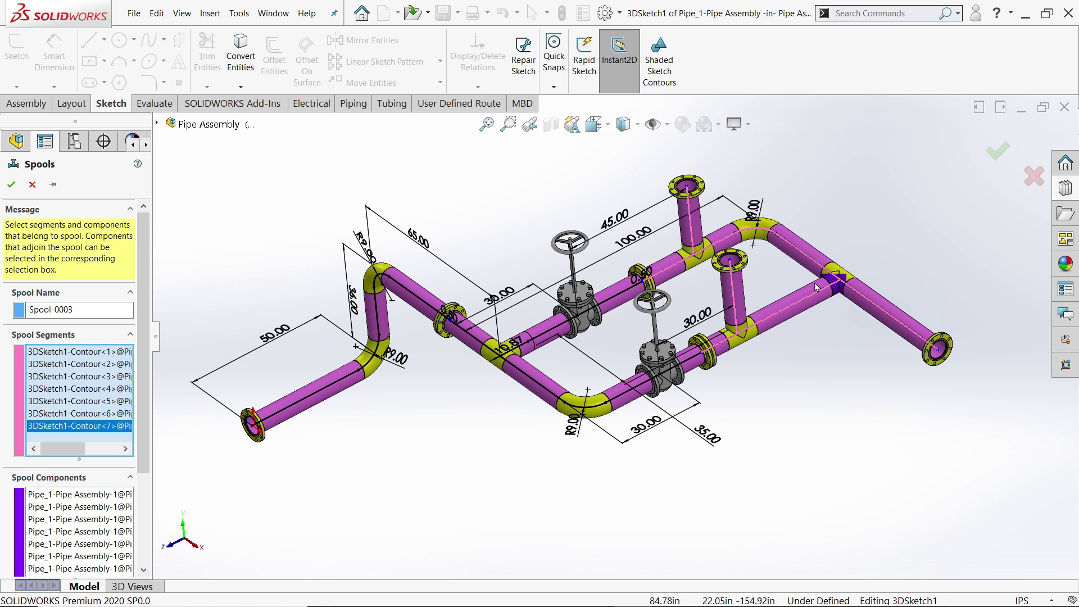
{"action": "left_click", "coordinate": [10, 184]}
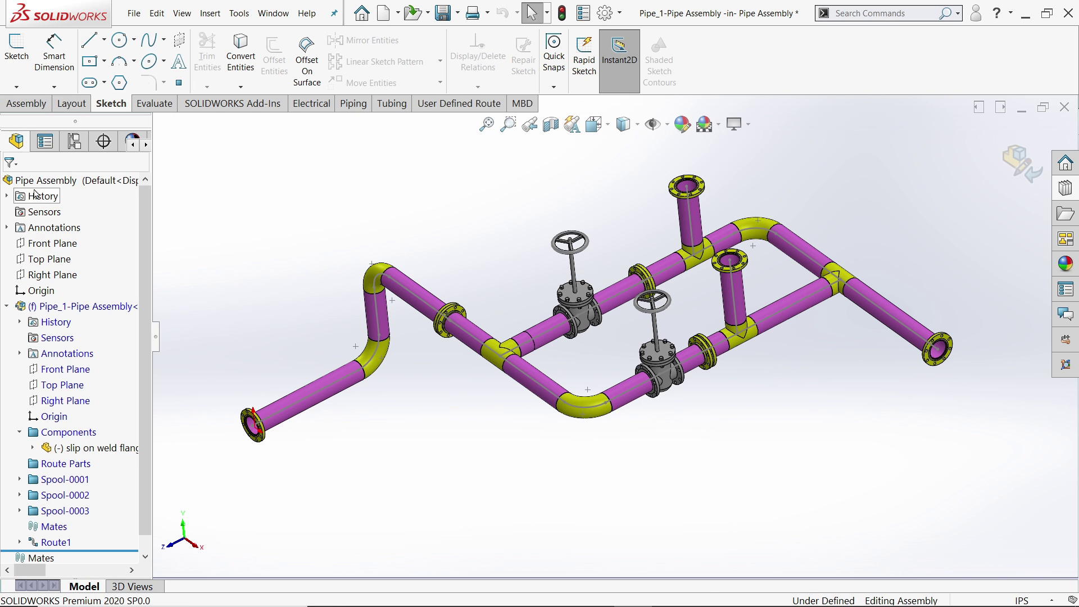
Step: Check Spool-0001, Spool-0002 and Spool-0003 in the Route Parts folder
{"action": "scroll", "coordinate": [59, 449], "scroll_direction": "down", "scroll_amount": 1}
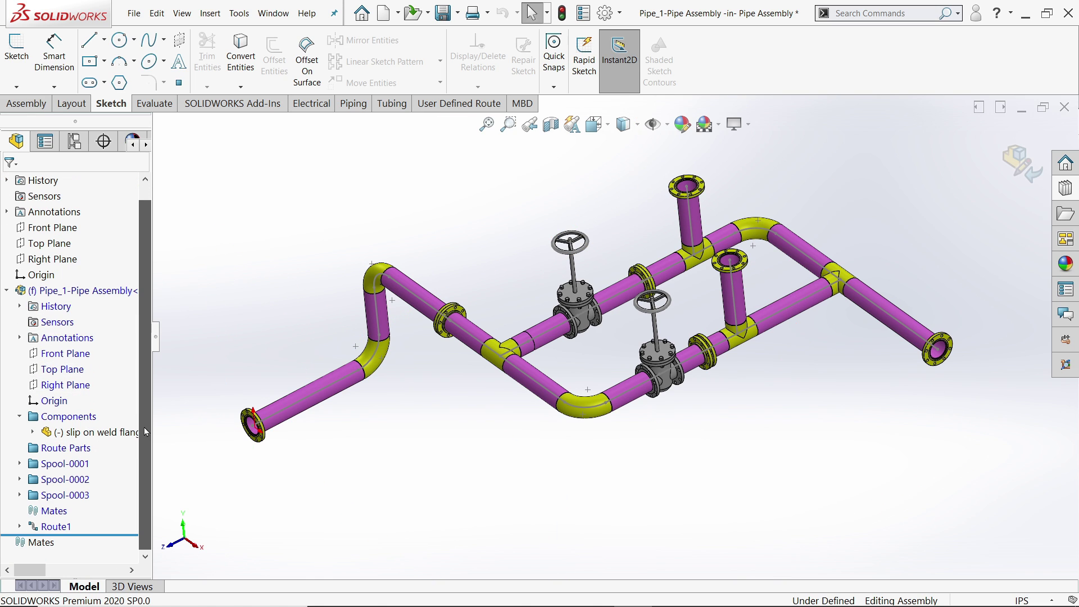
{"action": "left_click", "coordinate": [61, 448]}
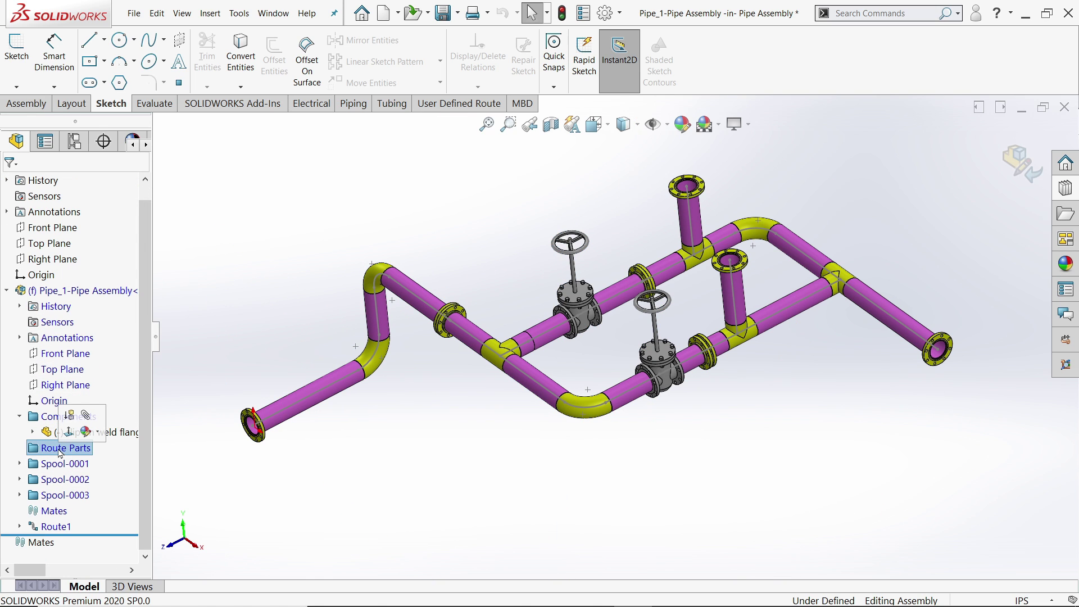
{"action": "left_click", "coordinate": [54, 466]}
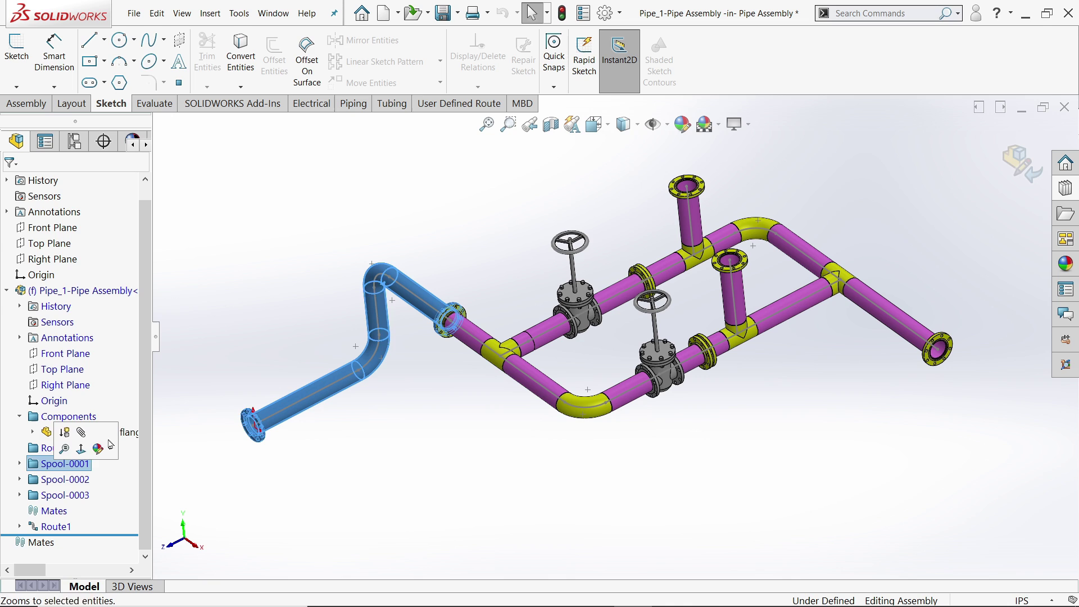
{"action": "left_click", "coordinate": [79, 481]}
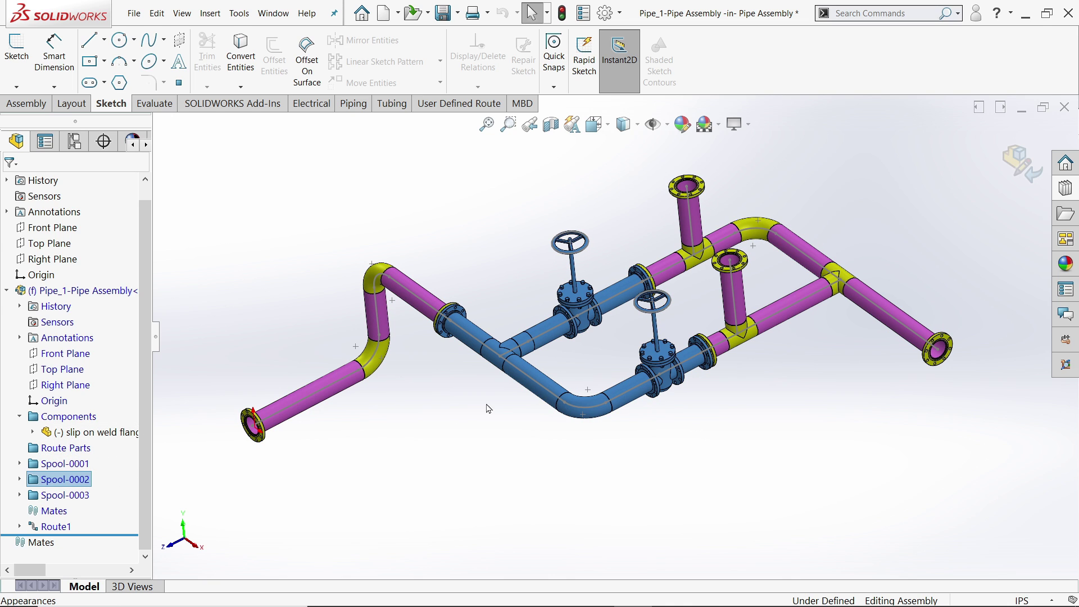
{"action": "left_click", "coordinate": [78, 497]}
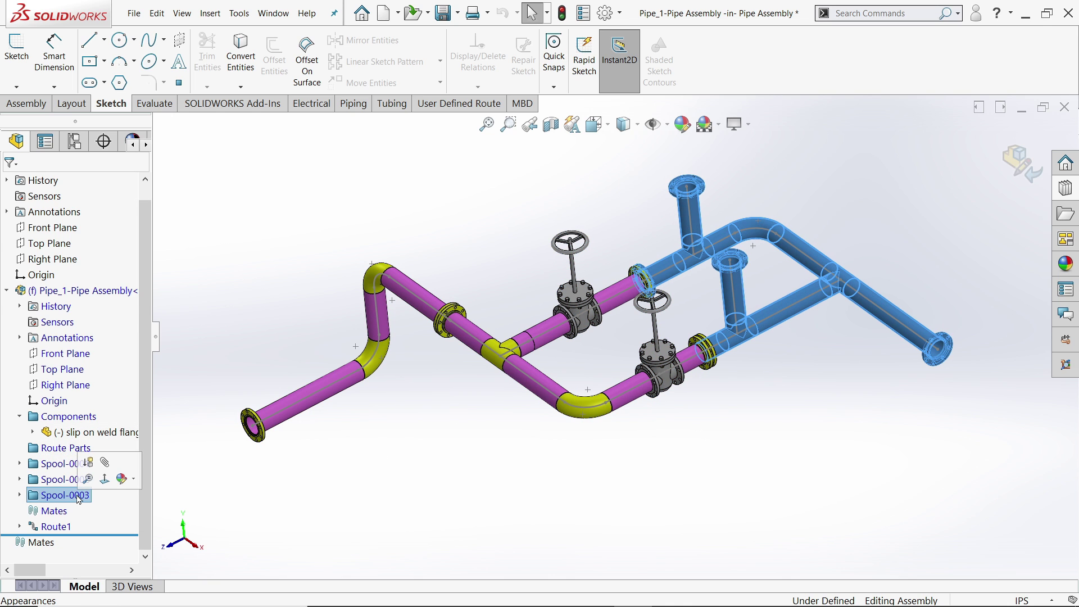
Step: Exit route editing, hide the route sketch, and collapse the Pipe_1 subassembly
{"action": "left_click", "coordinate": [1021, 164]}
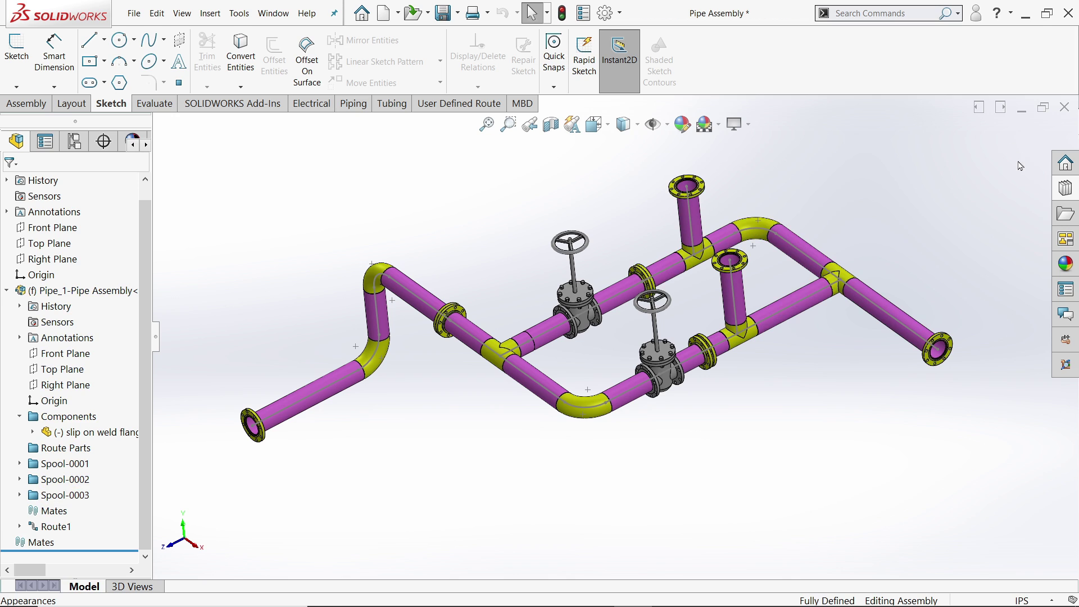
{"action": "middle_click_drag", "start_coordinate": [699, 288], "coordinate": [705, 277]}
{"action": "left_click", "coordinate": [652, 286]}
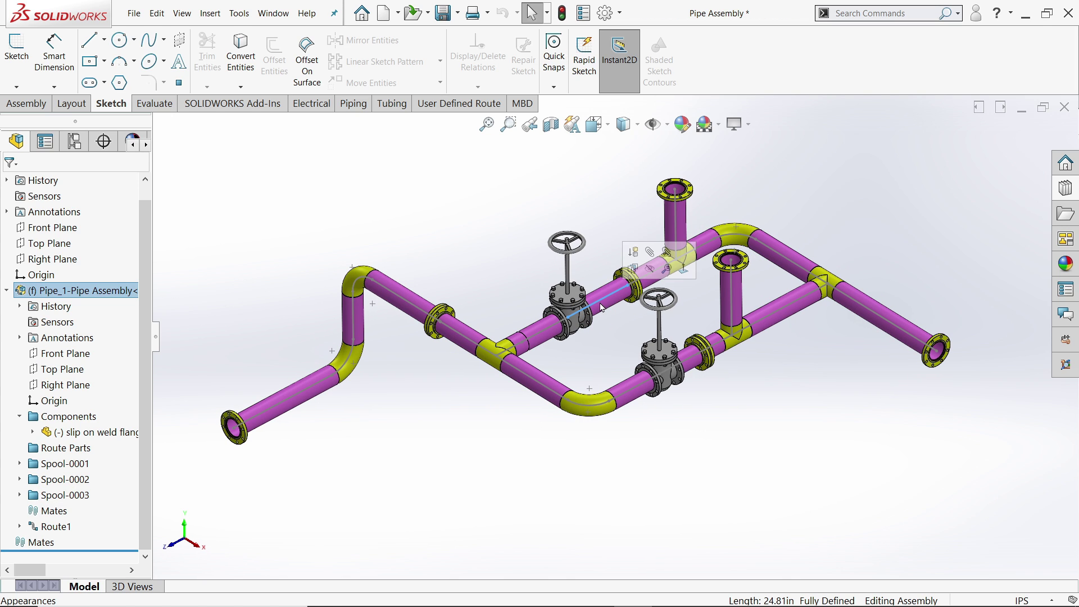
{"action": "left_click", "coordinate": [650, 269]}
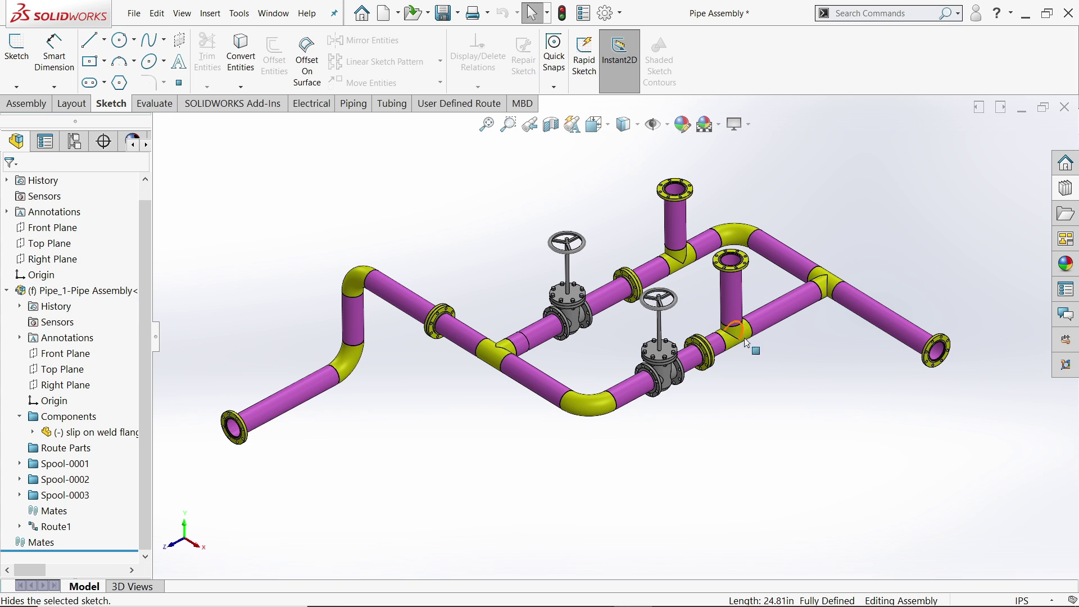
{"action": "middle_click_drag", "start_coordinate": [546, 377], "coordinate": [434, 372]}
{"action": "left_click", "coordinate": [6, 289]}
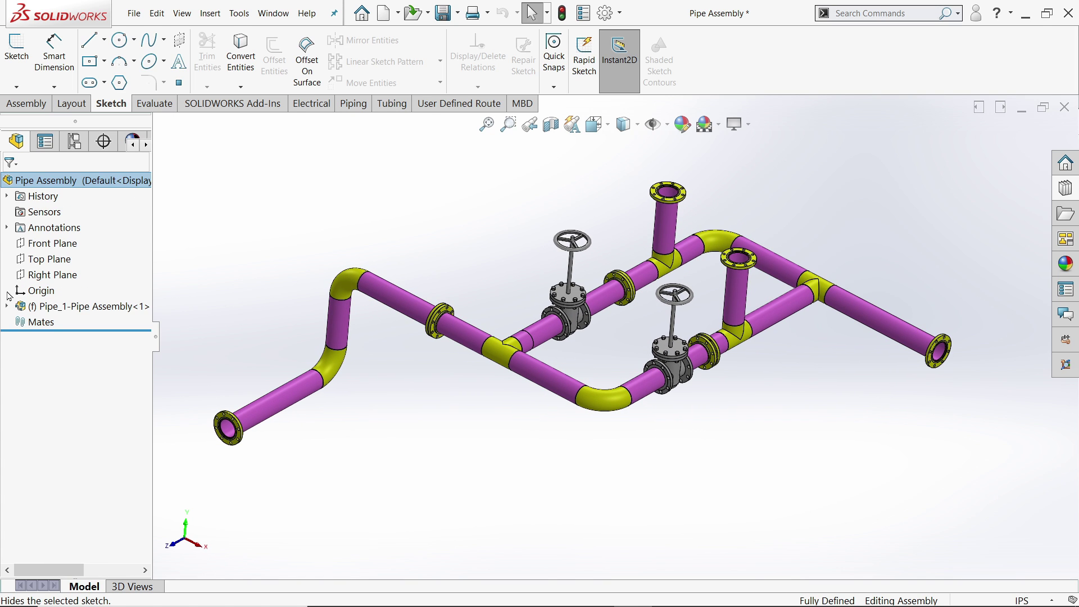
{"action": "left_click", "coordinate": [6, 305]}
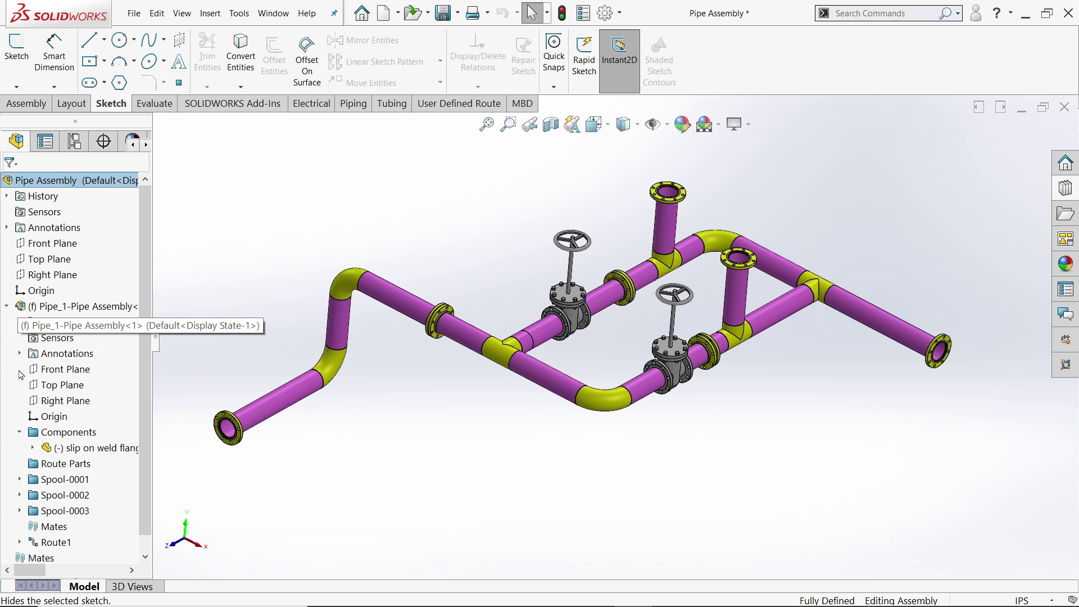
{"action": "left_click", "coordinate": [62, 450]}
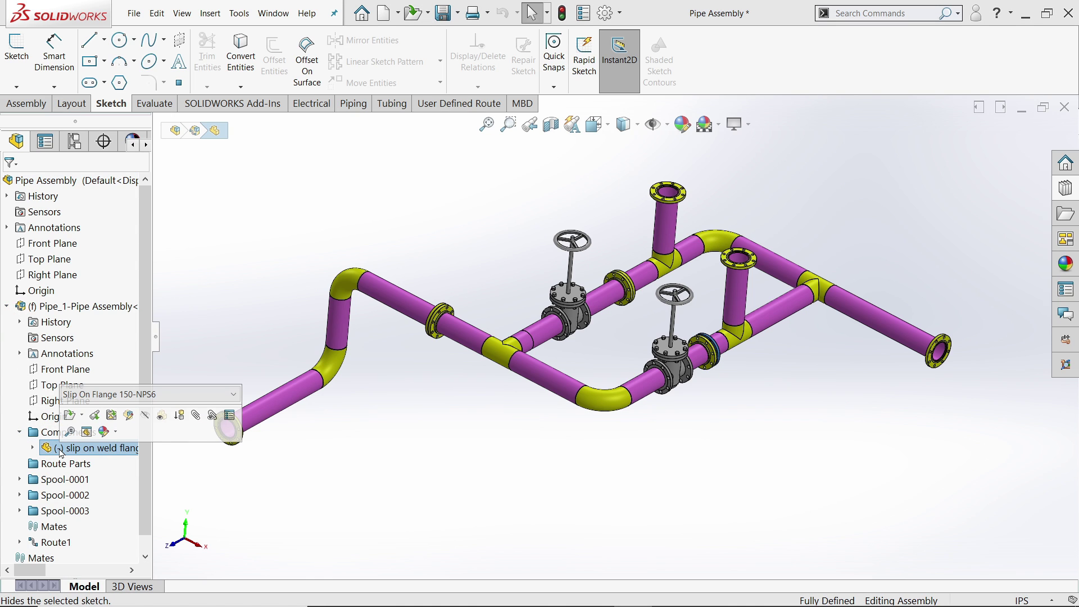
{"action": "left_click", "coordinate": [21, 432]}
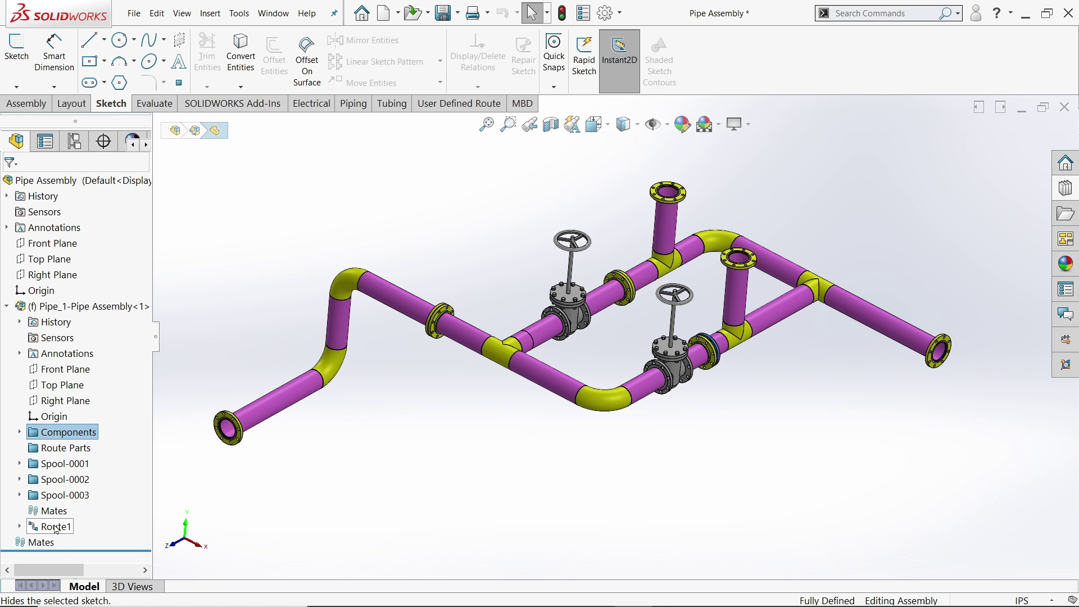
{"action": "left_click", "coordinate": [20, 527]}
{"action": "left_click", "coordinate": [73, 542]}
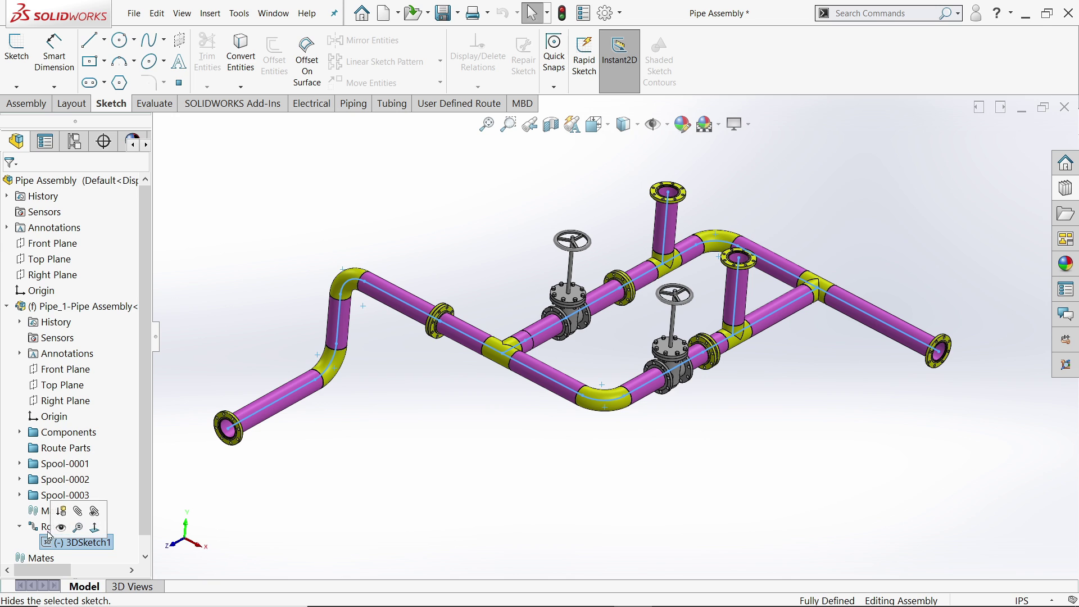
{"action": "left_click", "coordinate": [51, 450]}
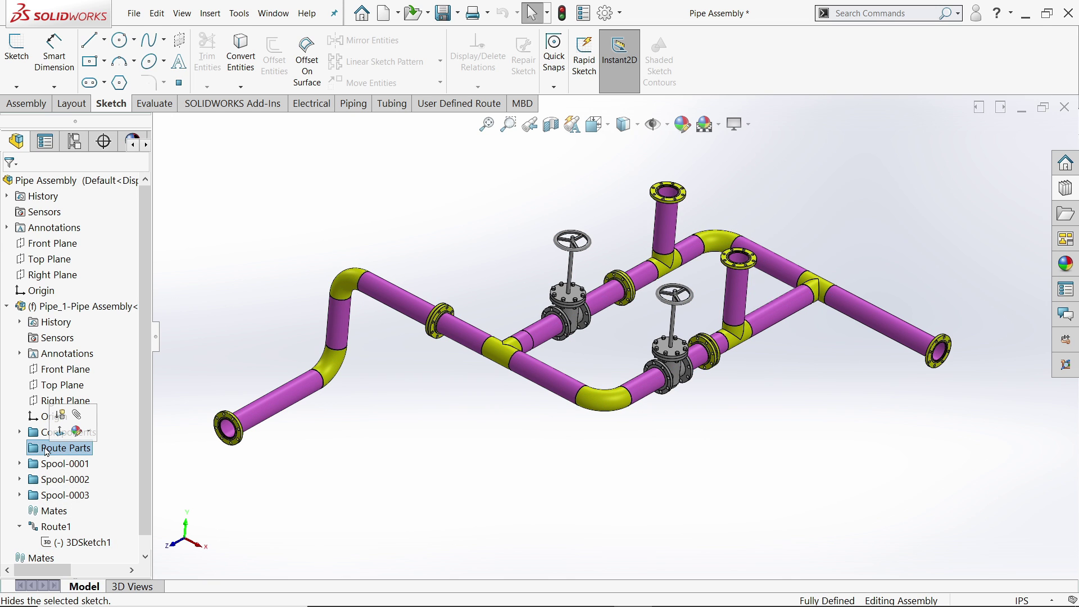
{"action": "left_click", "coordinate": [53, 464]}
{"action": "left_click", "coordinate": [50, 483]}
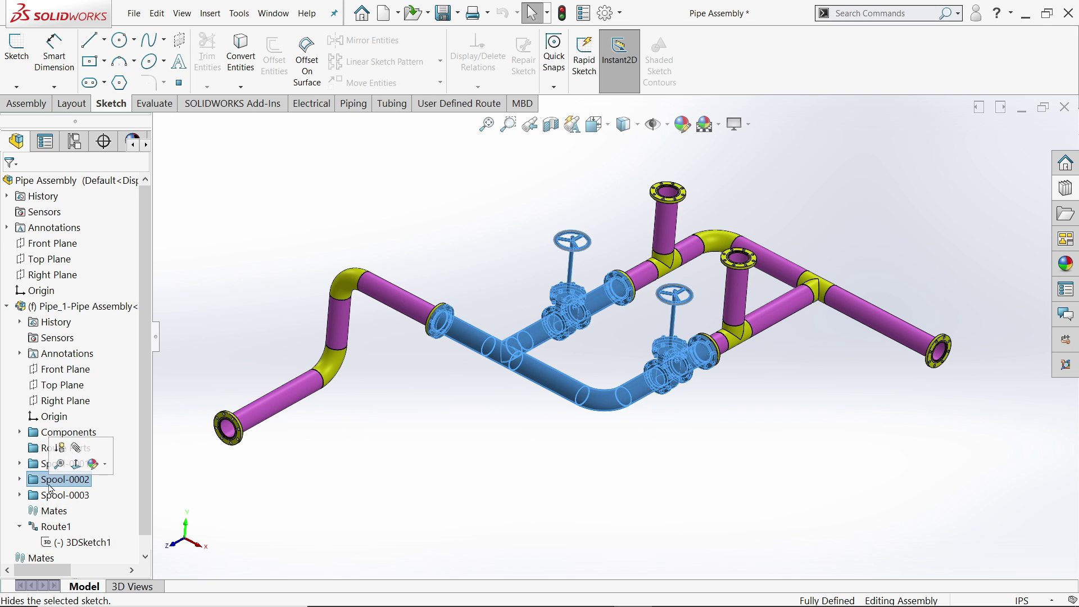
{"action": "left_click", "coordinate": [52, 497]}
{"action": "left_click", "coordinate": [45, 451]}
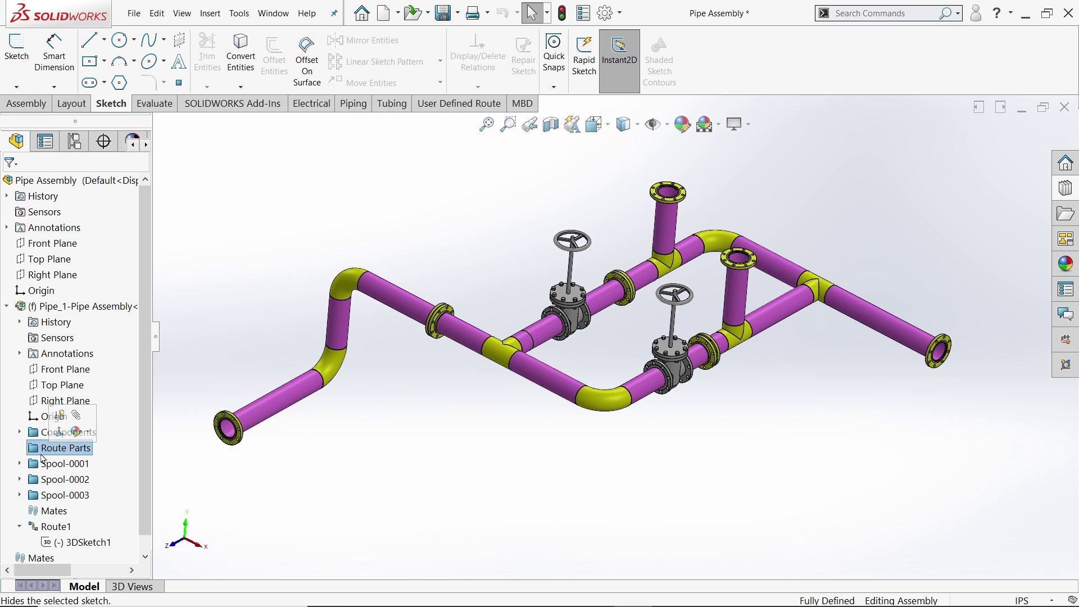
{"action": "left_click", "coordinate": [20, 432]}
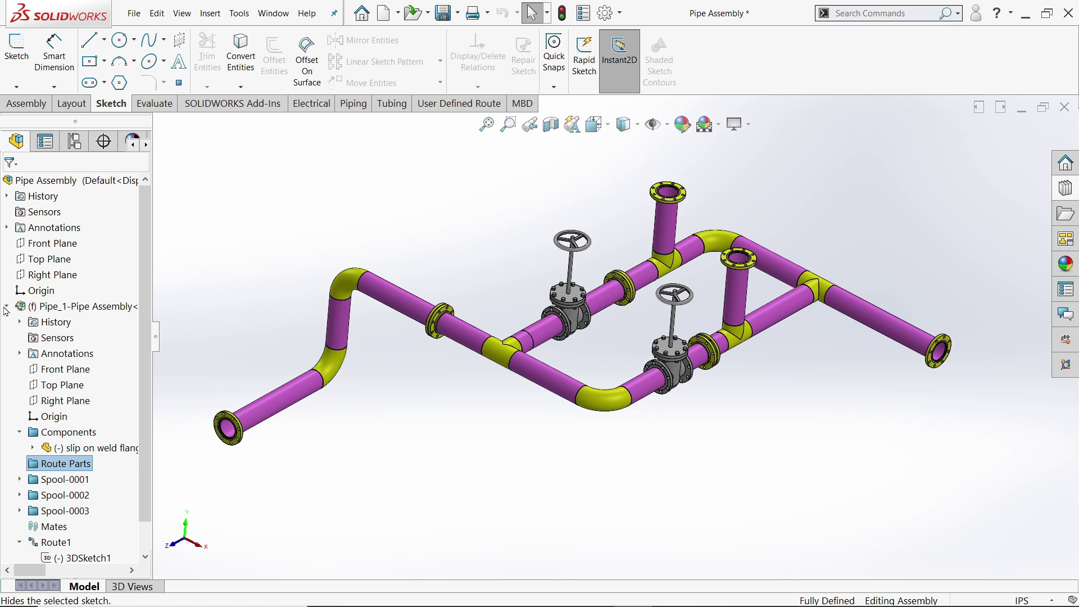
{"action": "mouse_move", "coordinate": [431, 462]}
{"action": "middle_mouse_down"}
{"action": "mouse_move", "coordinate": [428, 427]}
{"action": "mouse_move", "coordinate": [429, 458]}
{"action": "middle_mouse_up"}
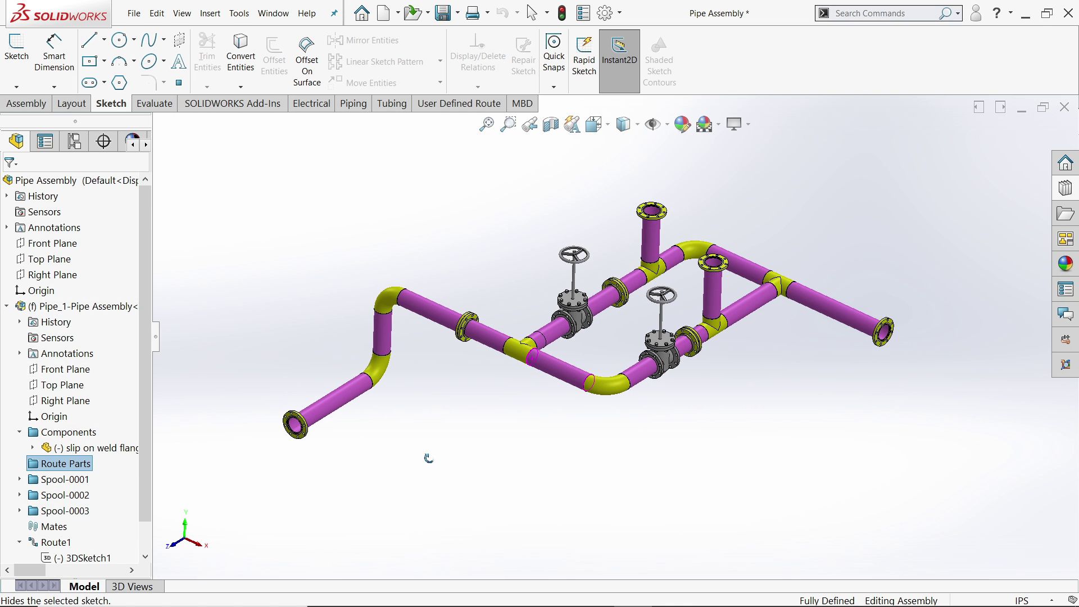
{"action": "left_click", "coordinate": [6, 306]}
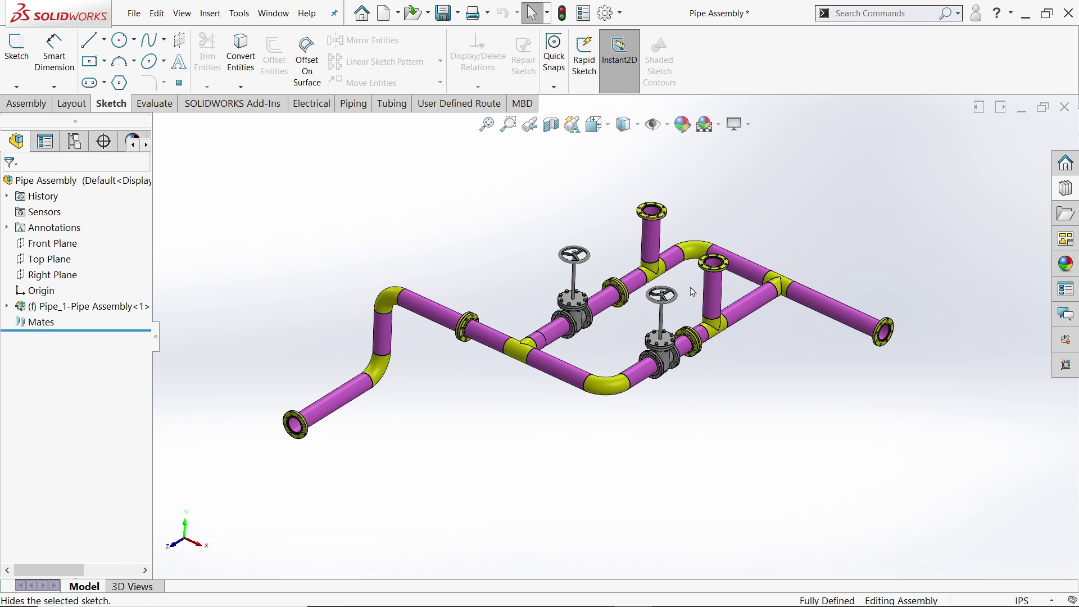
{"action": "scroll", "coordinate": [692, 292], "scroll_direction": "down", "scroll_amount": 2}
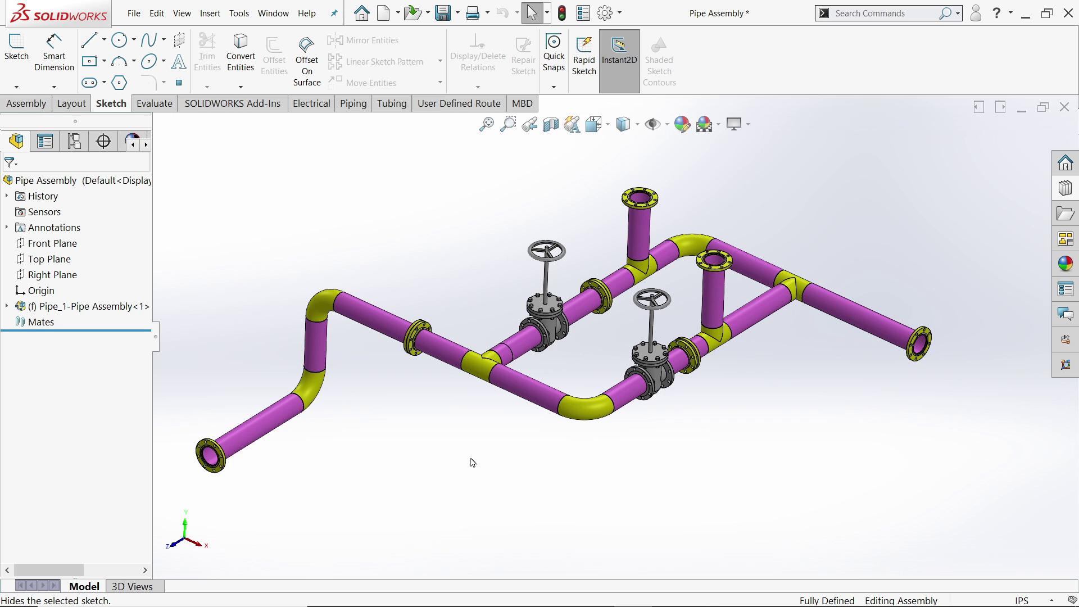